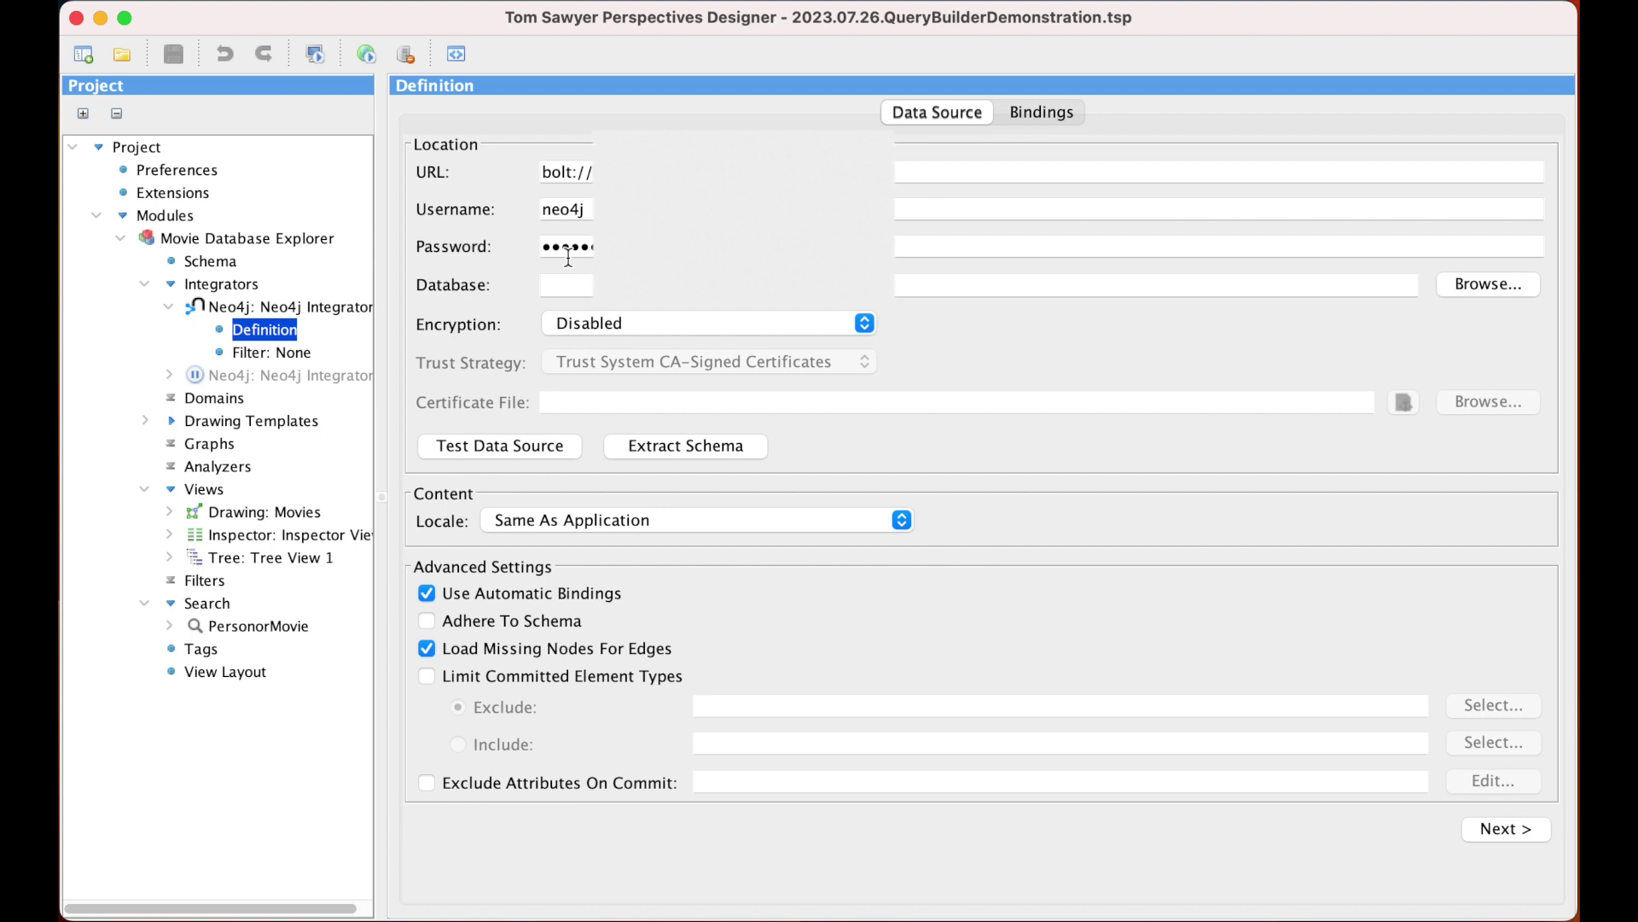
Extract the schema from the Neo4j data source and display it in an enlarged schema drawing
click(658, 438)
click(1047, 115)
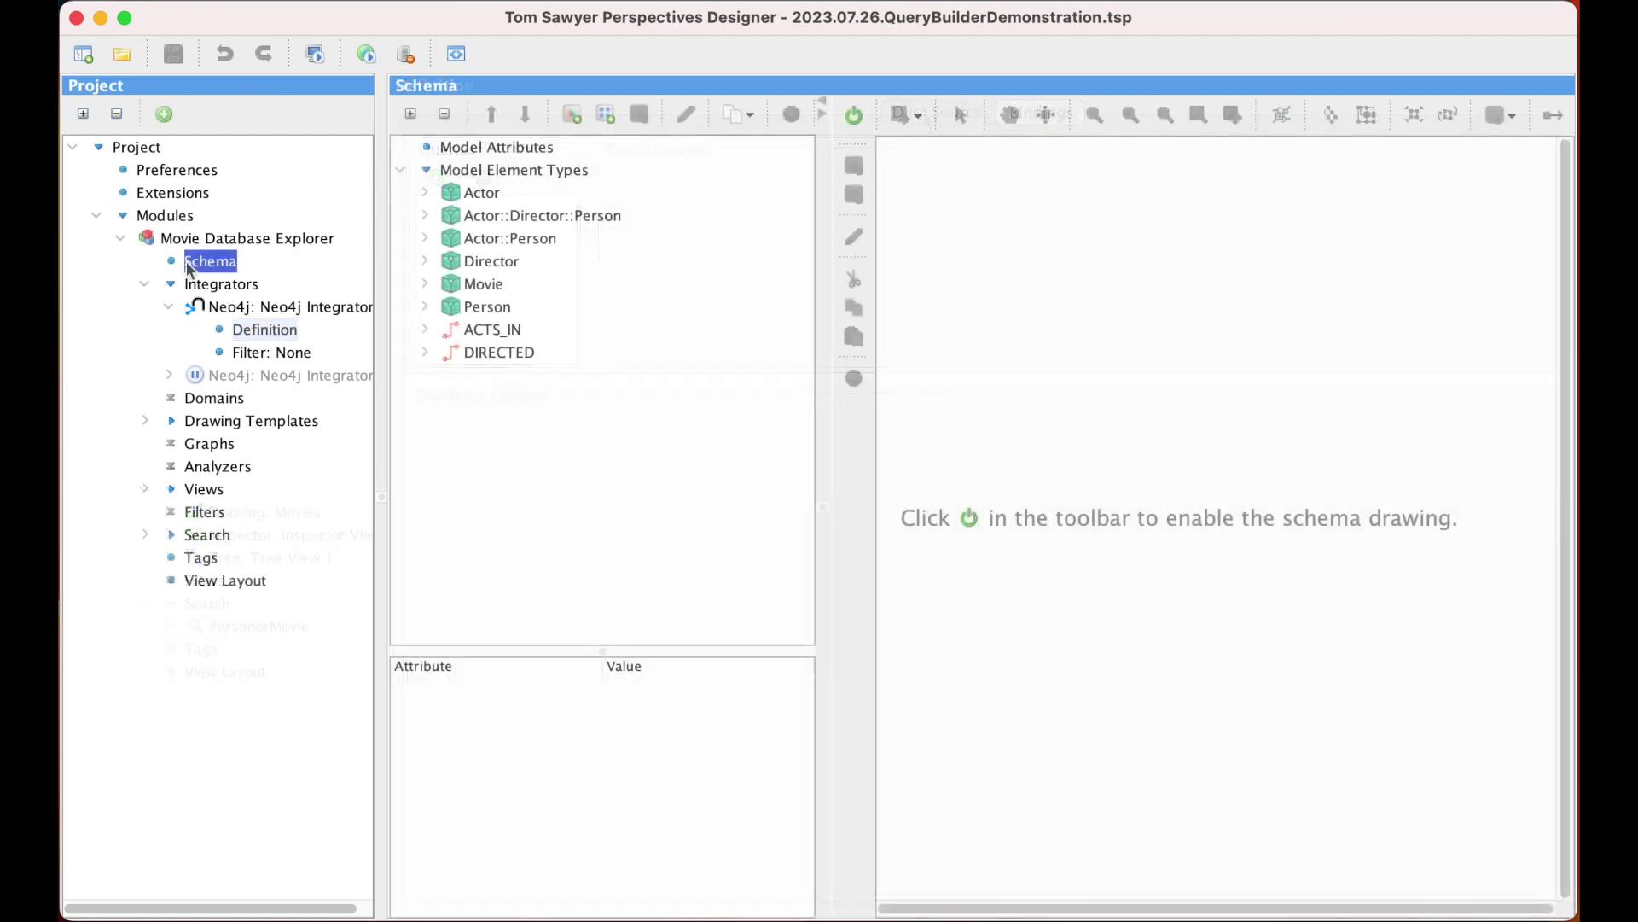
click(855, 117)
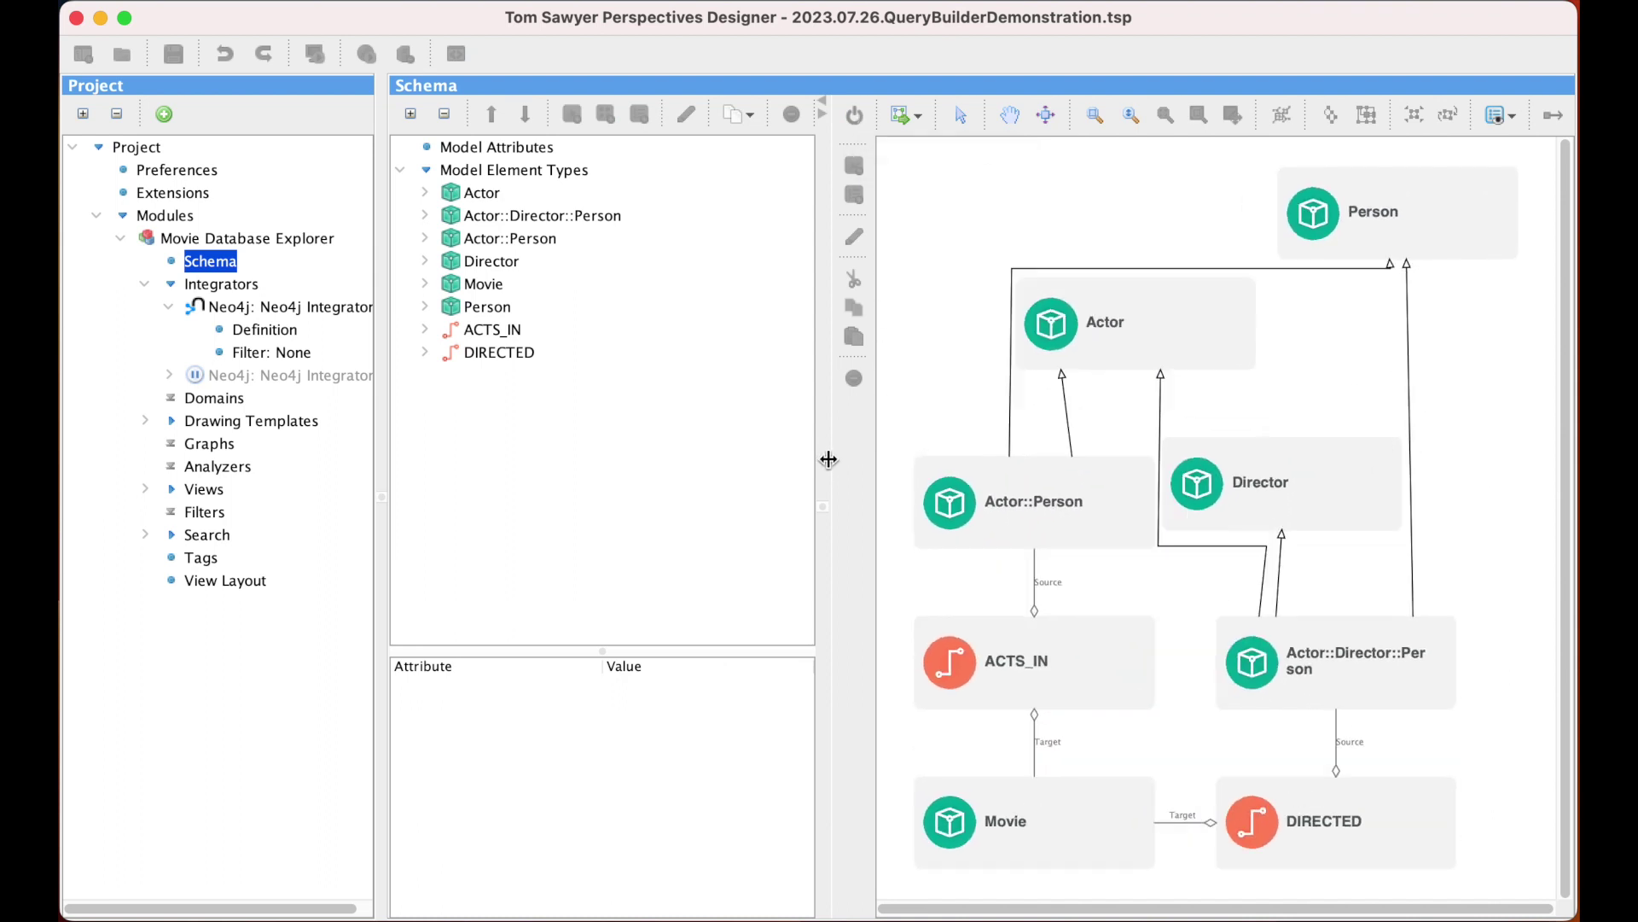
drag(821, 509, 719, 510)
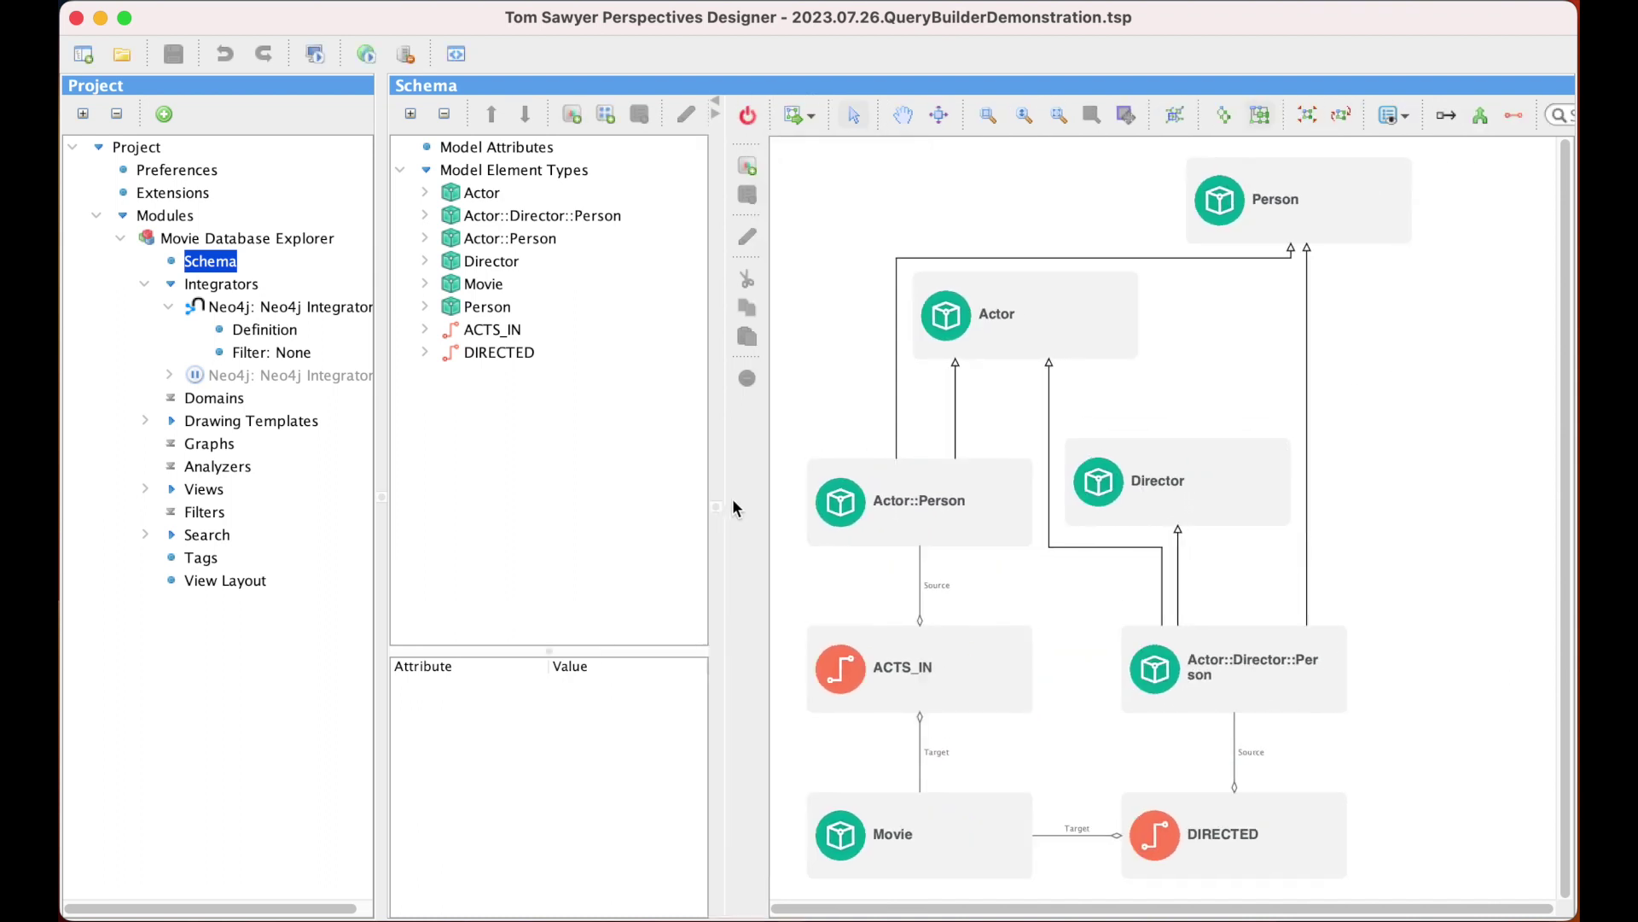
Examine the attributes of the Movie, Actor::Person and ACTS_IN element types in the schema, including the name attribute of ACTS_IN
click(424, 283)
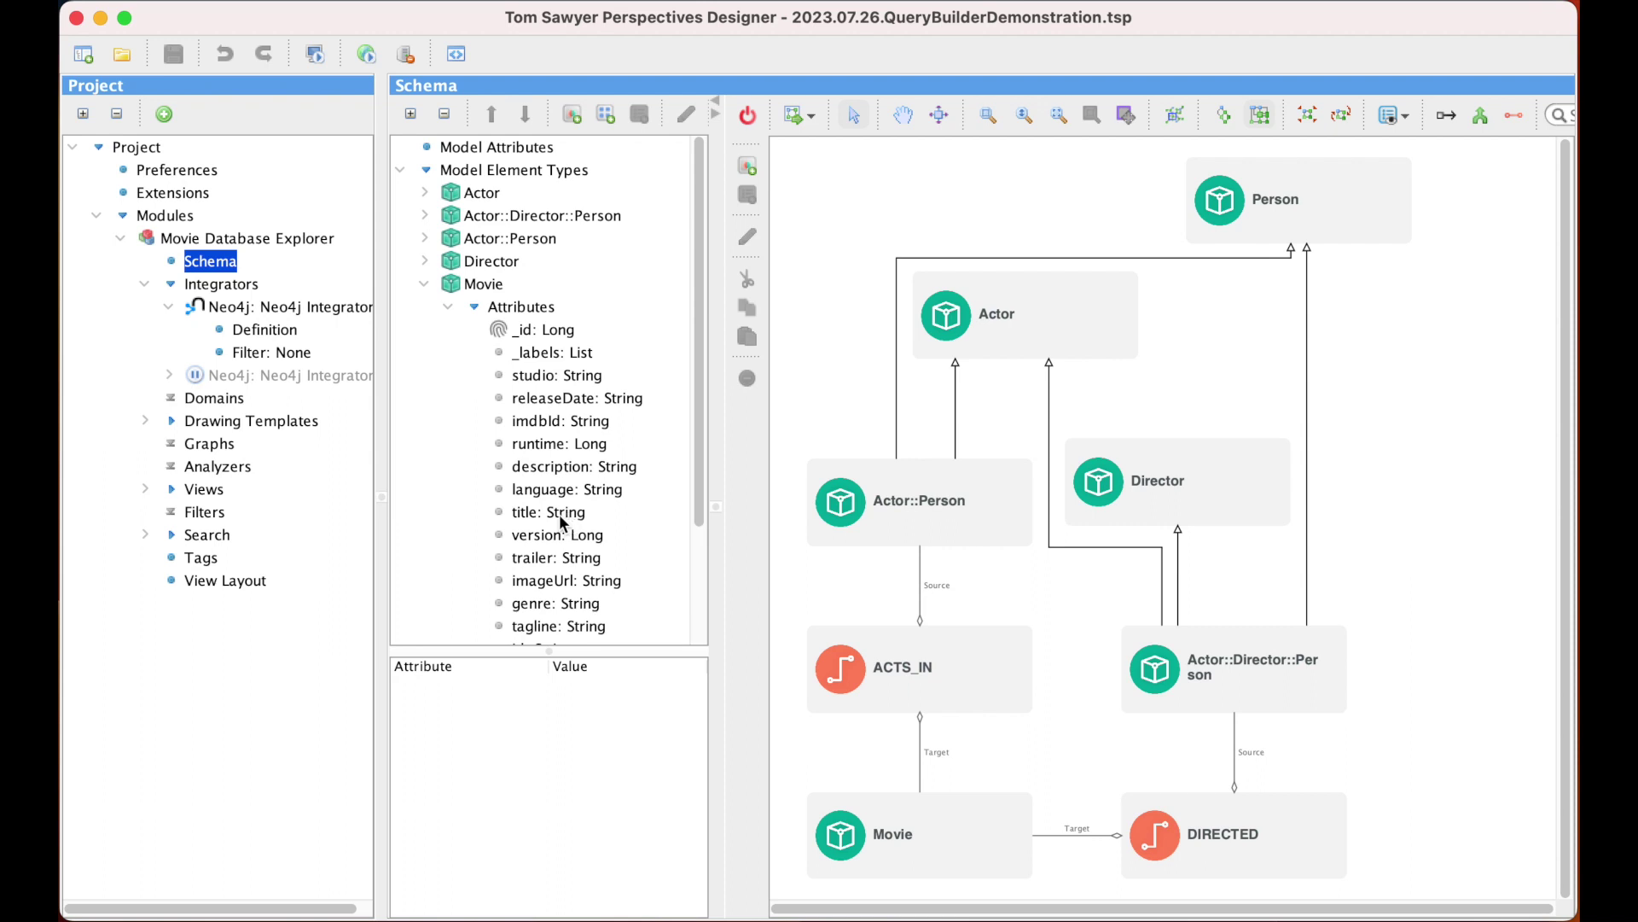
click(425, 238)
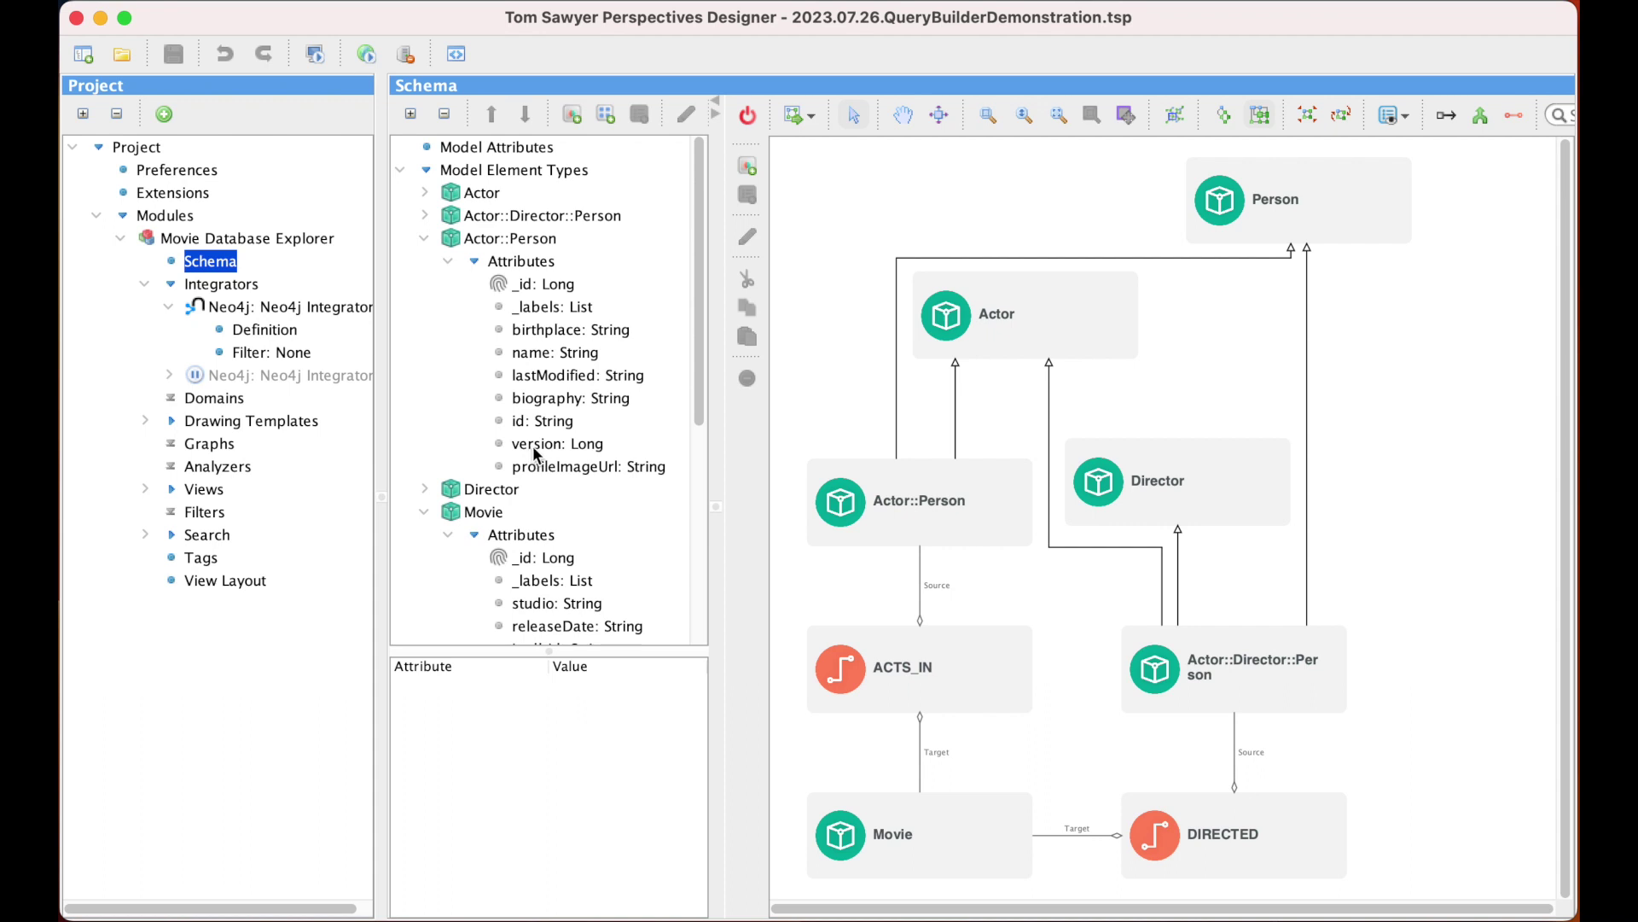
scroll(535, 453, down, 10)
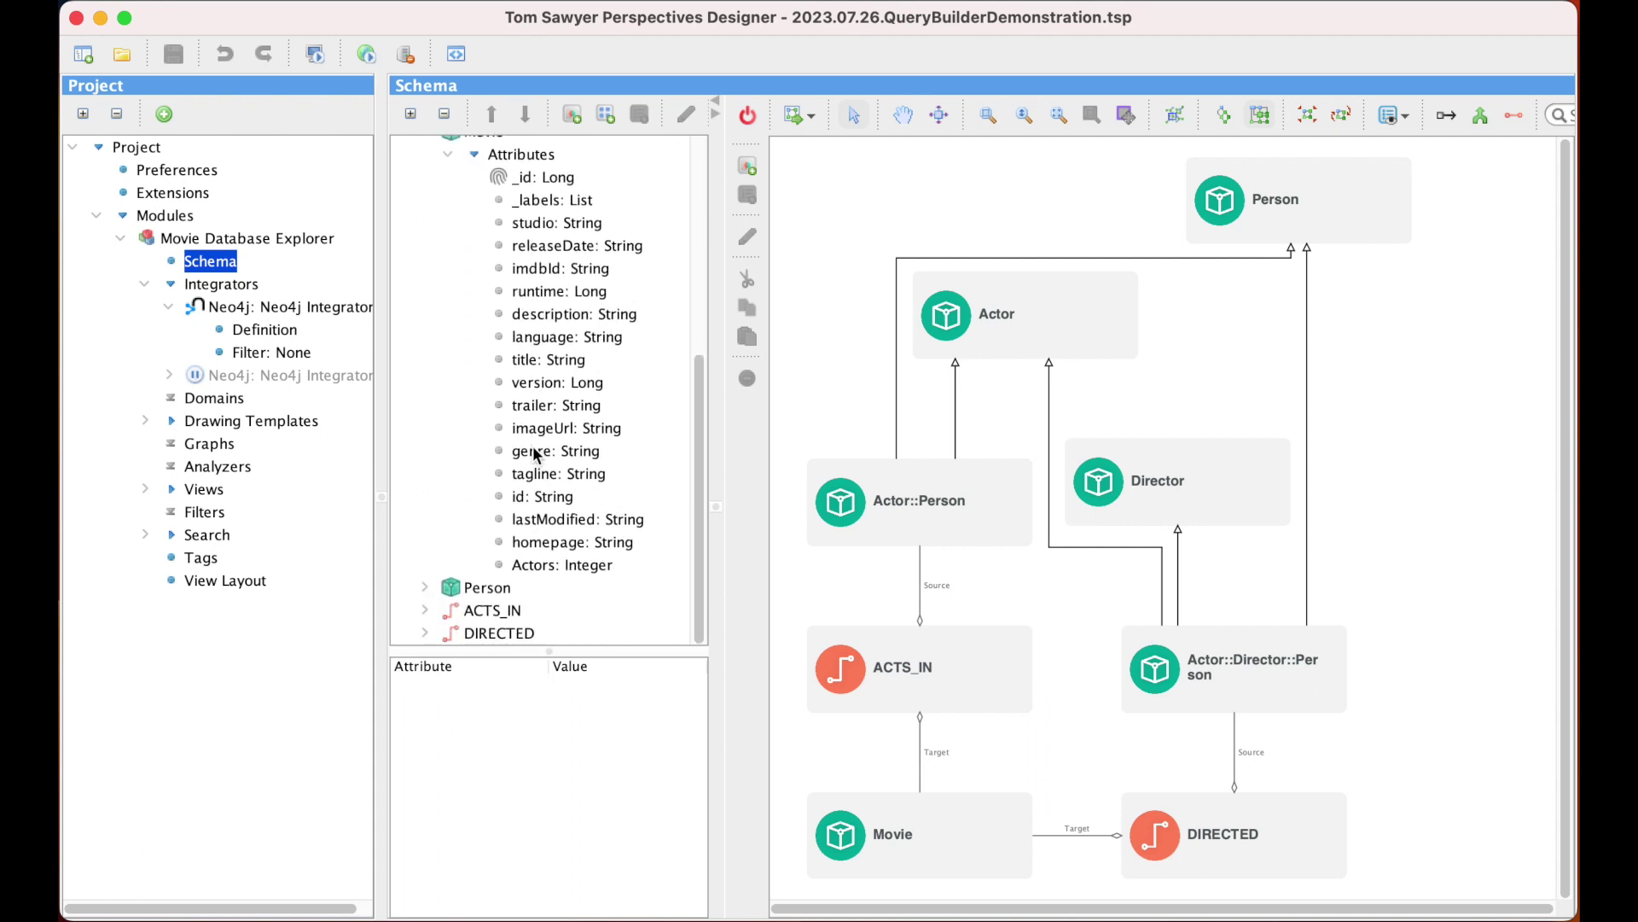
click(425, 609)
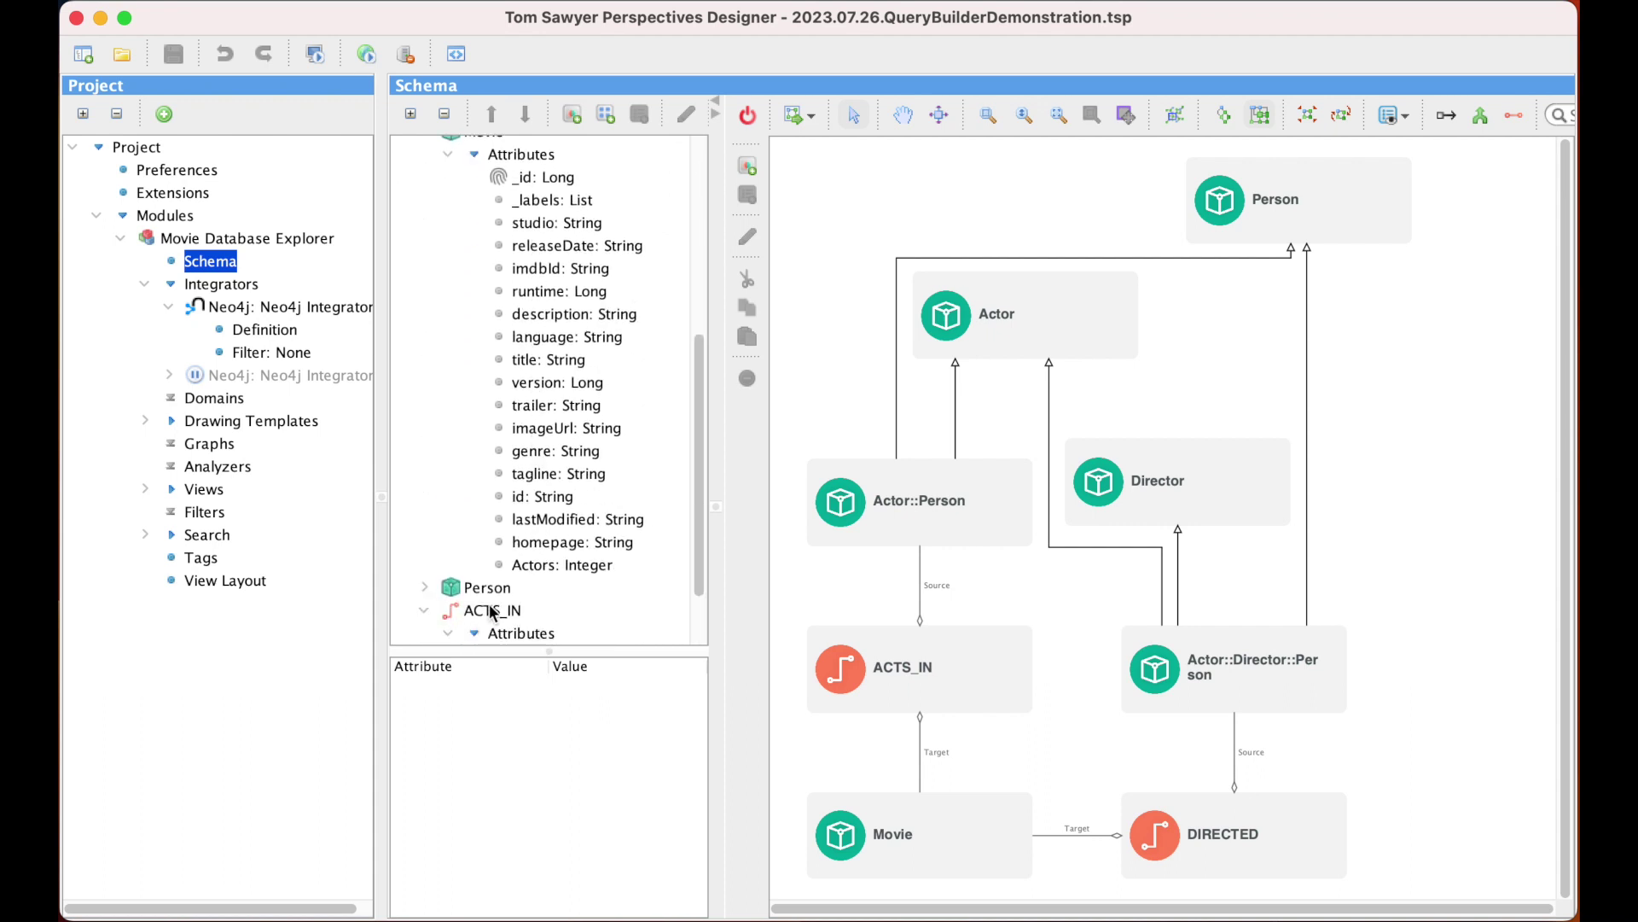
scroll(498, 609, down, 2)
scroll(499, 609, down, 1)
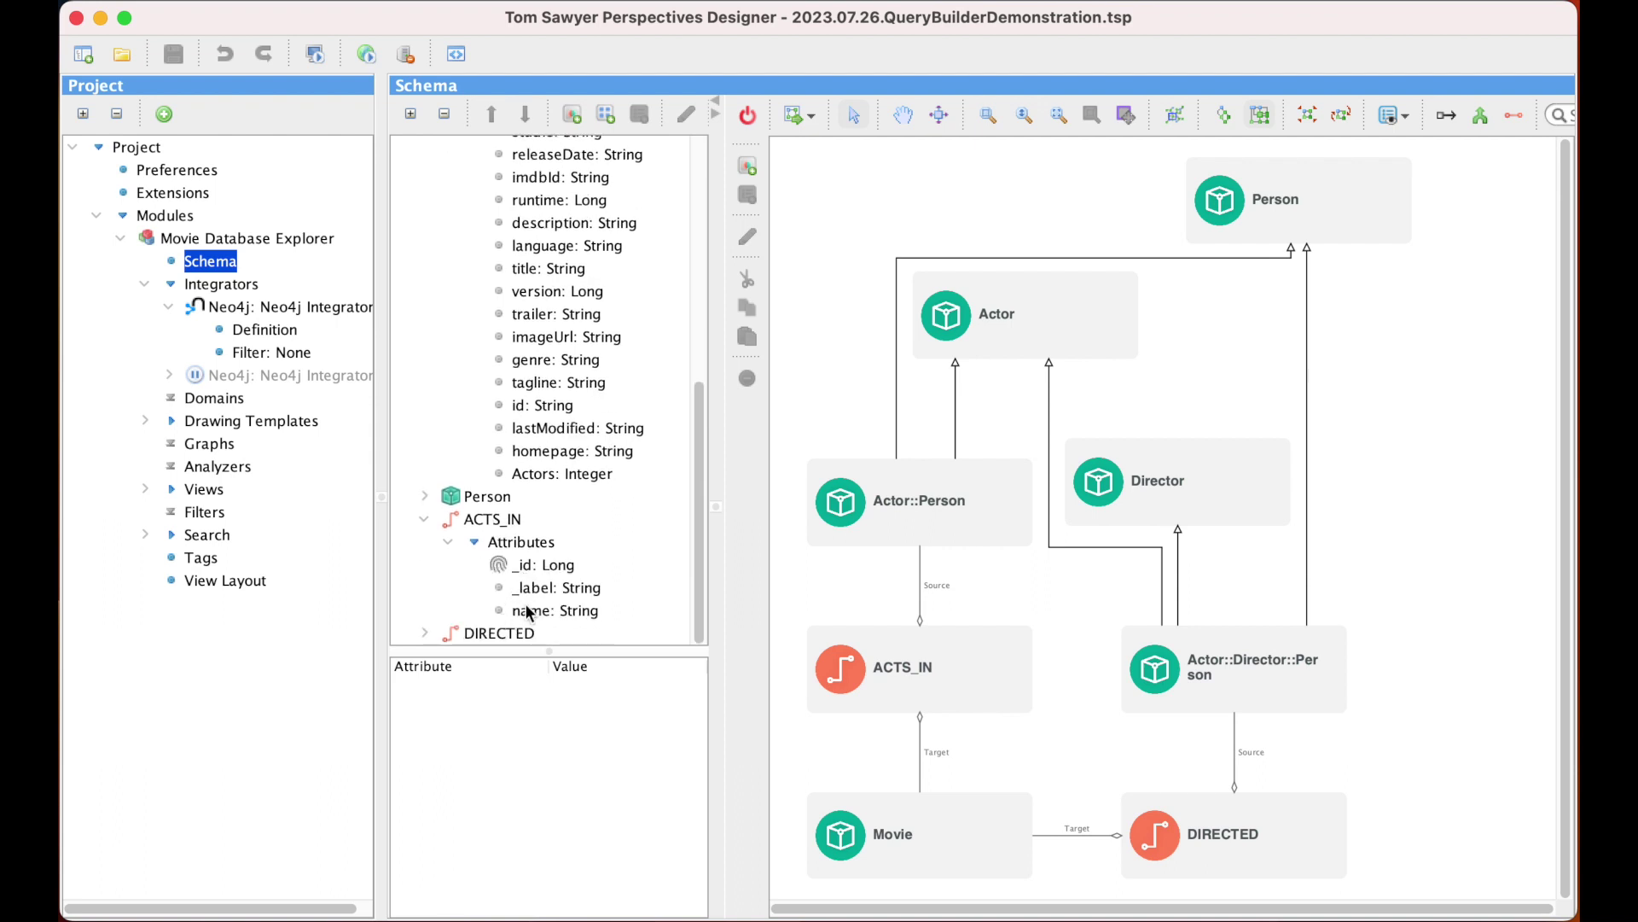
click(526, 616)
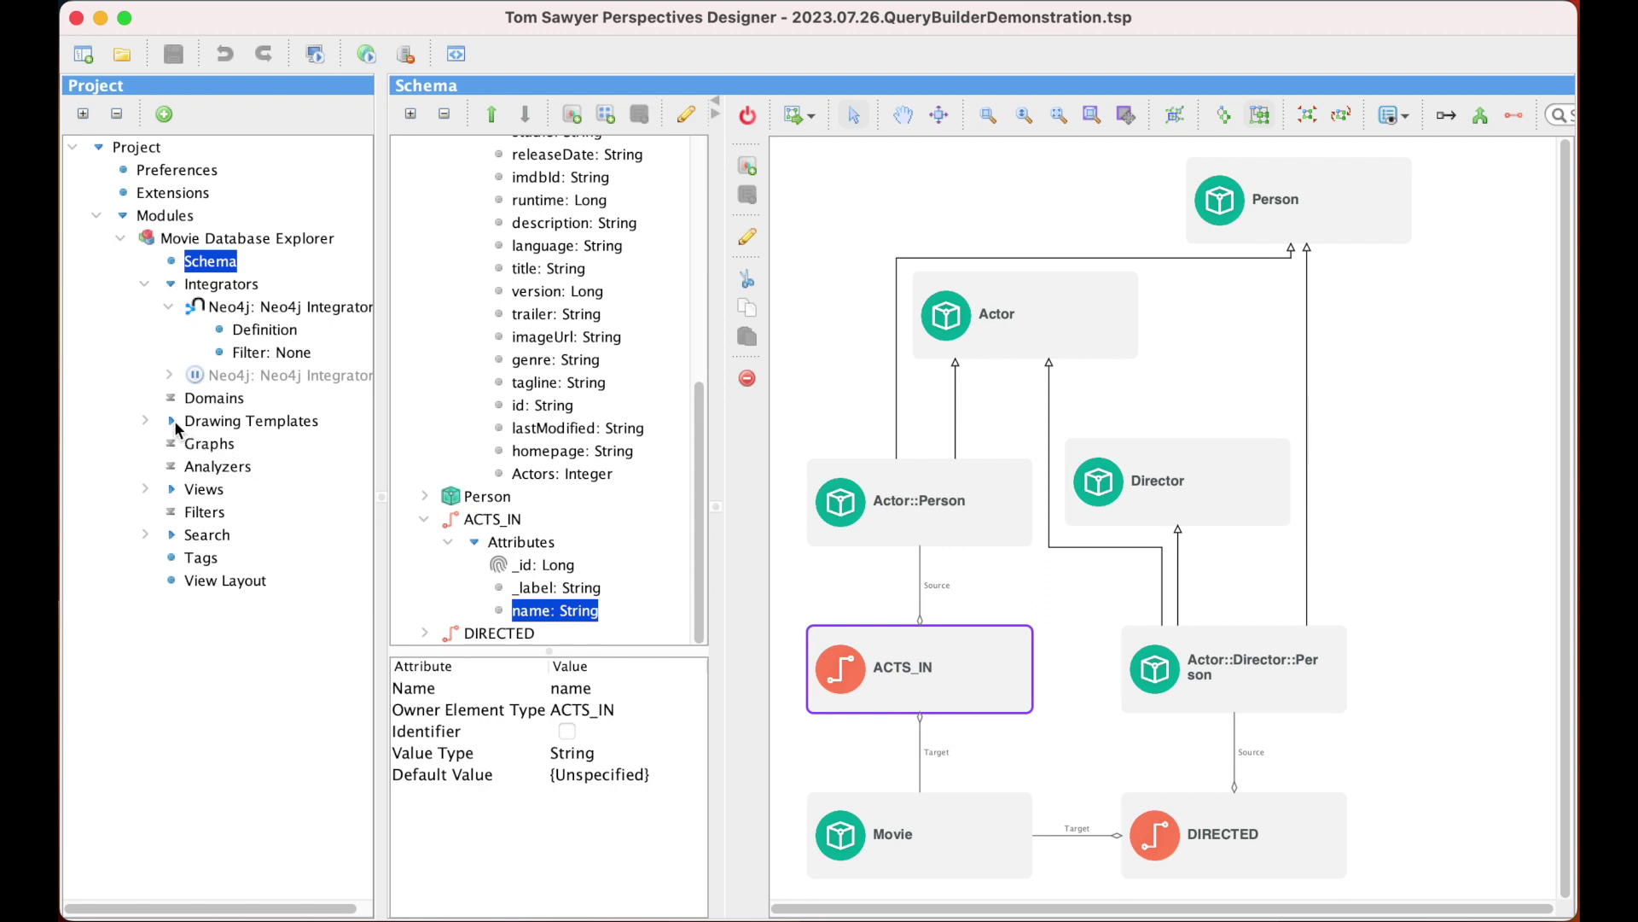
Open the Default toolbar definition of the Movies drawing view and review its collapsed list of global items
click(144, 490)
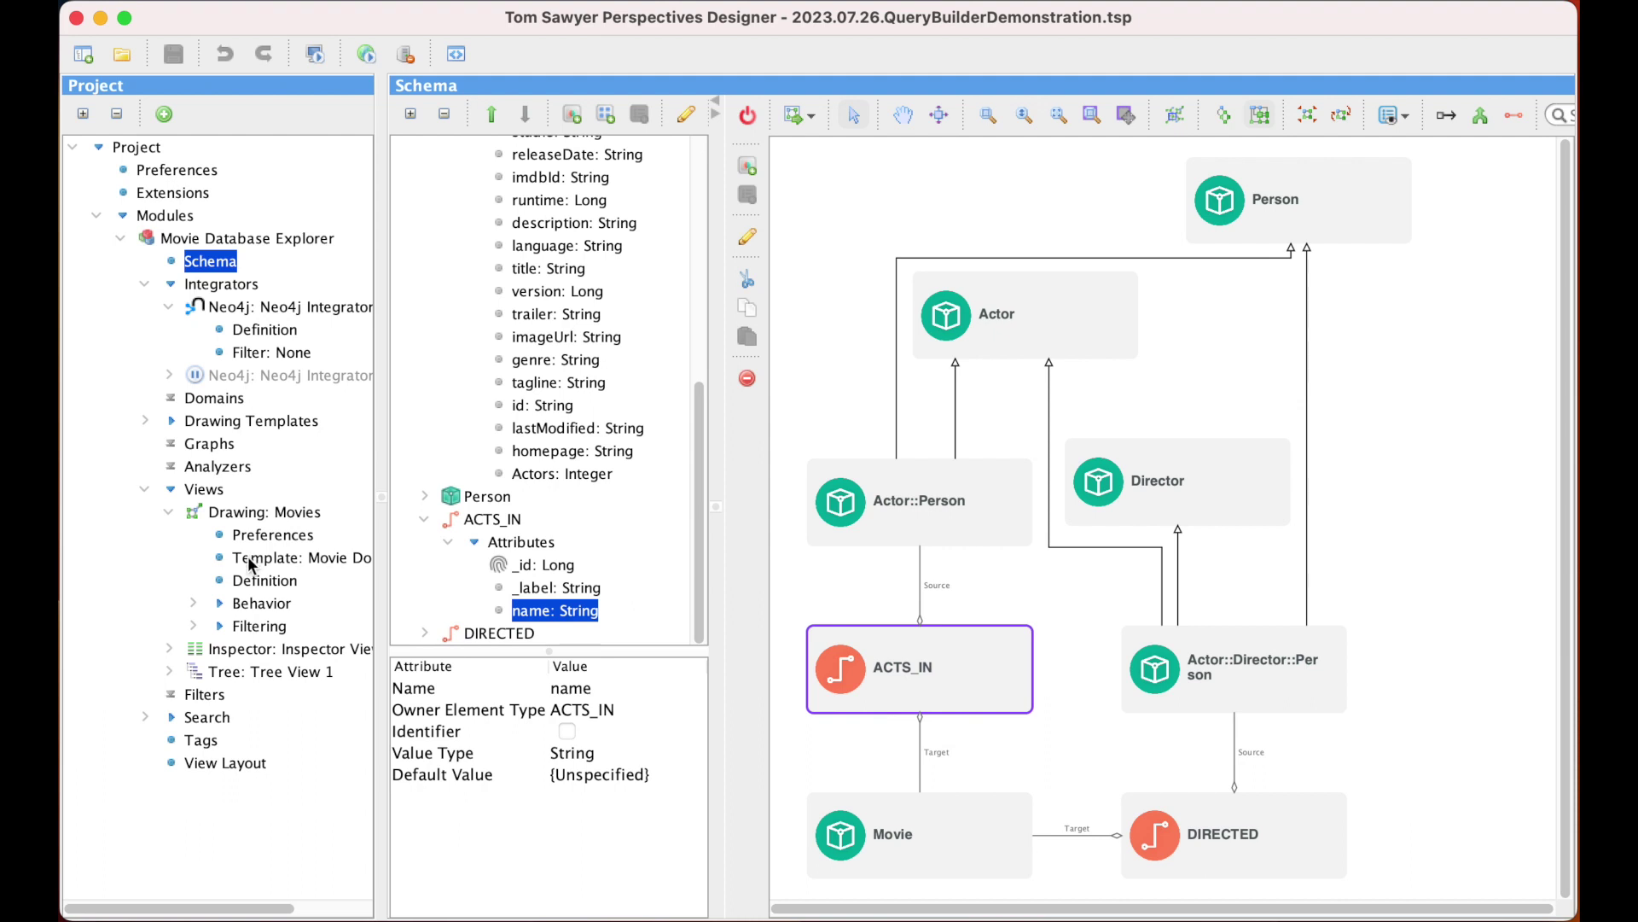
click(194, 603)
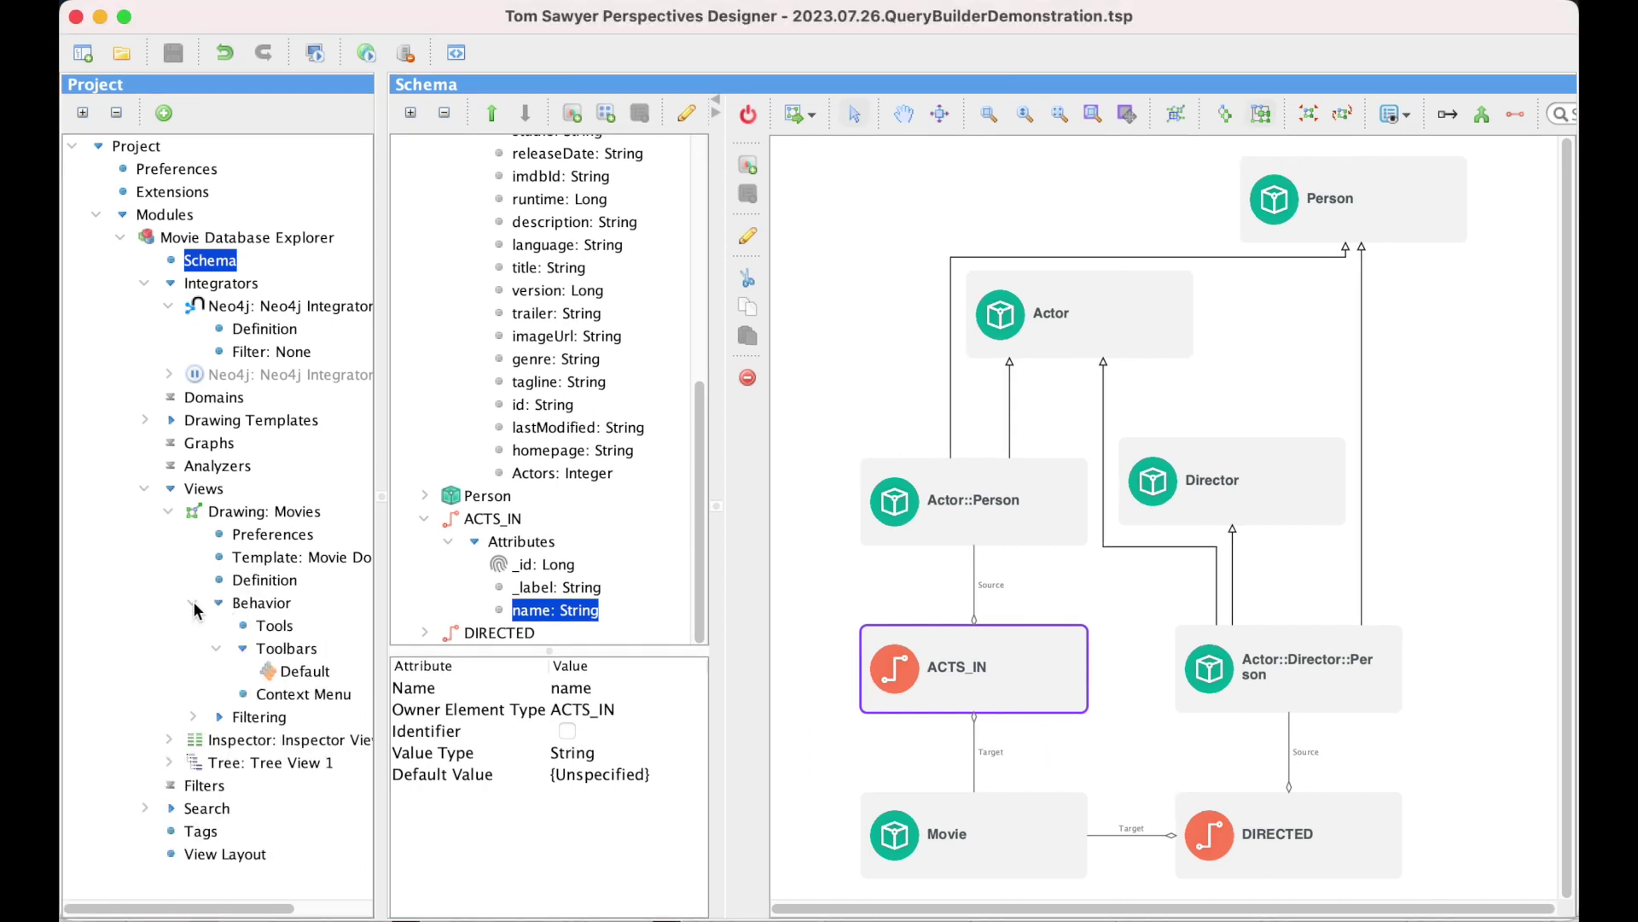
click(292, 654)
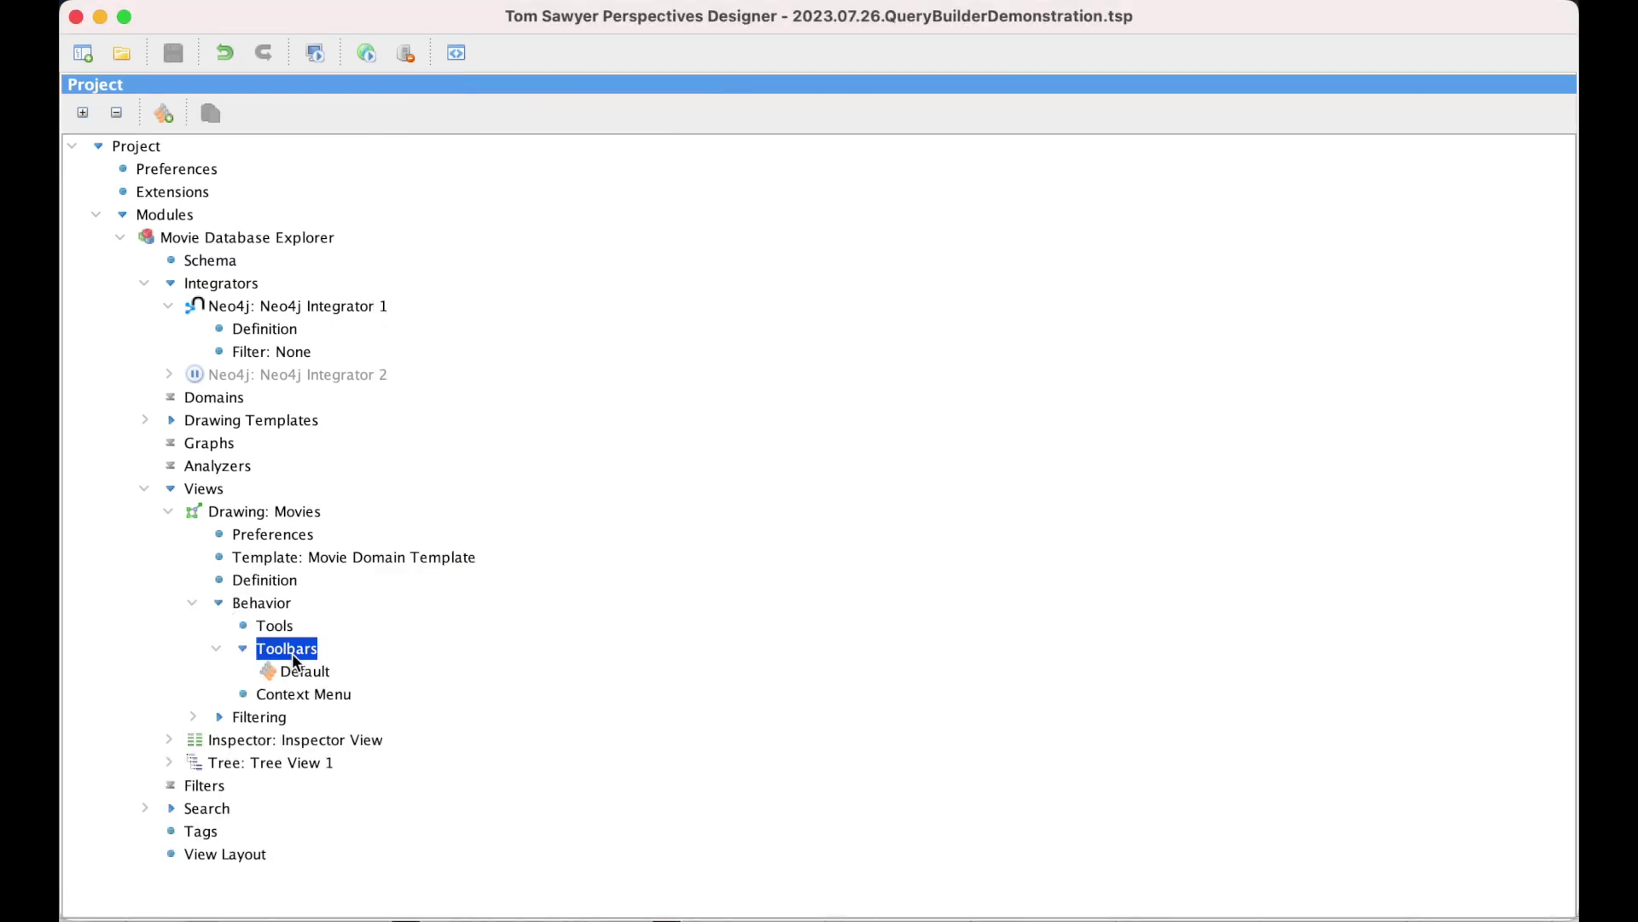
click(317, 674)
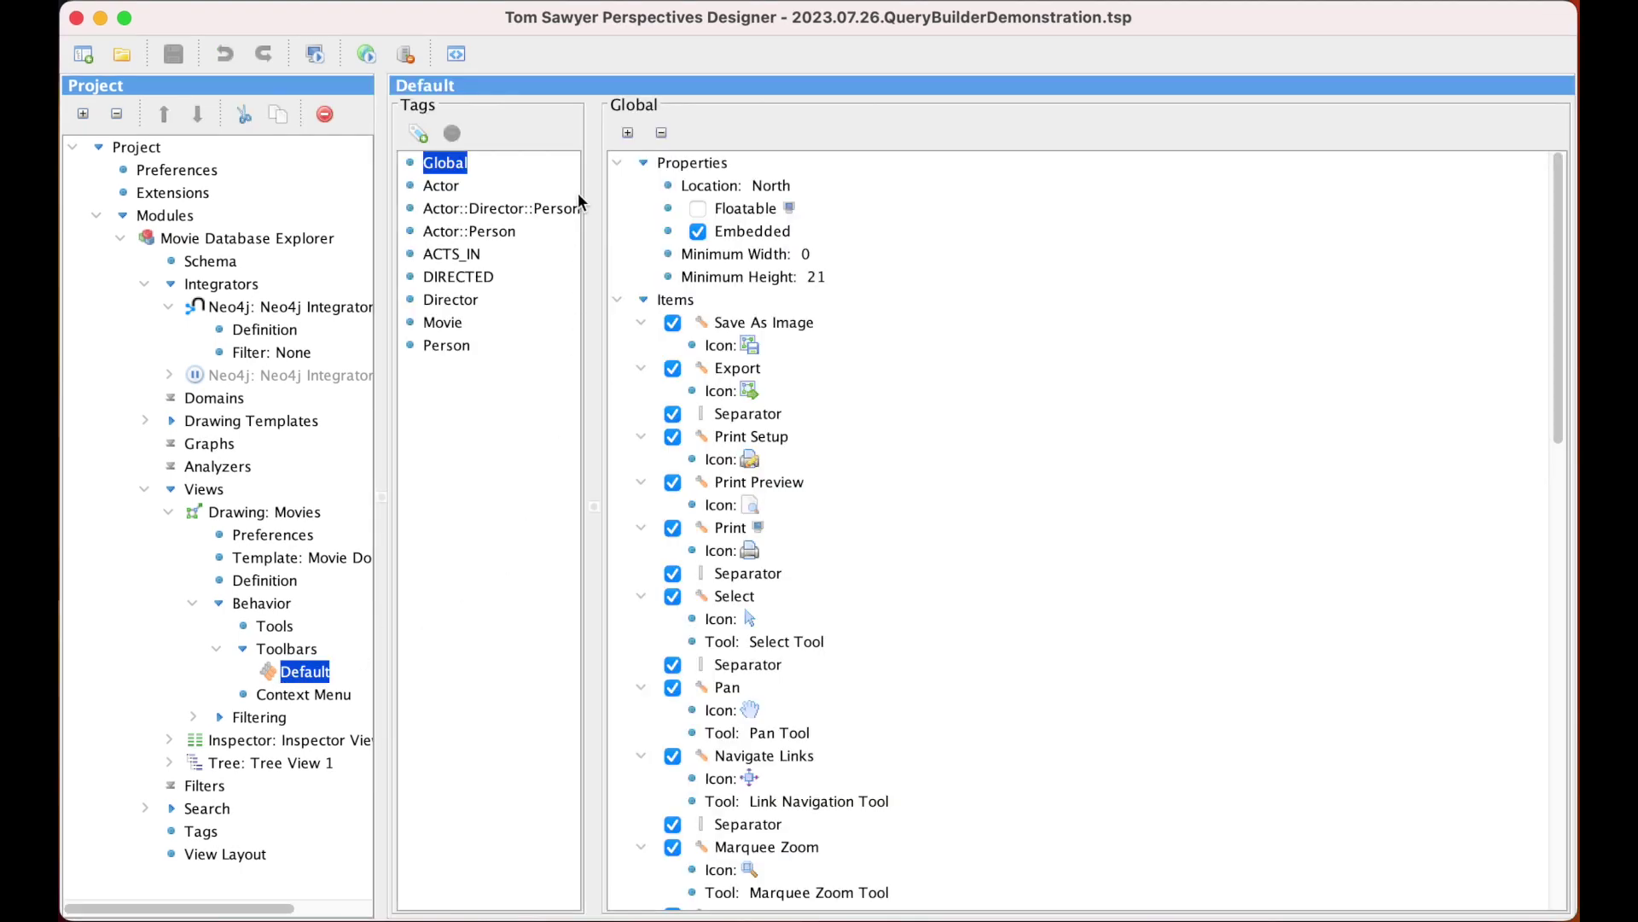
click(662, 133)
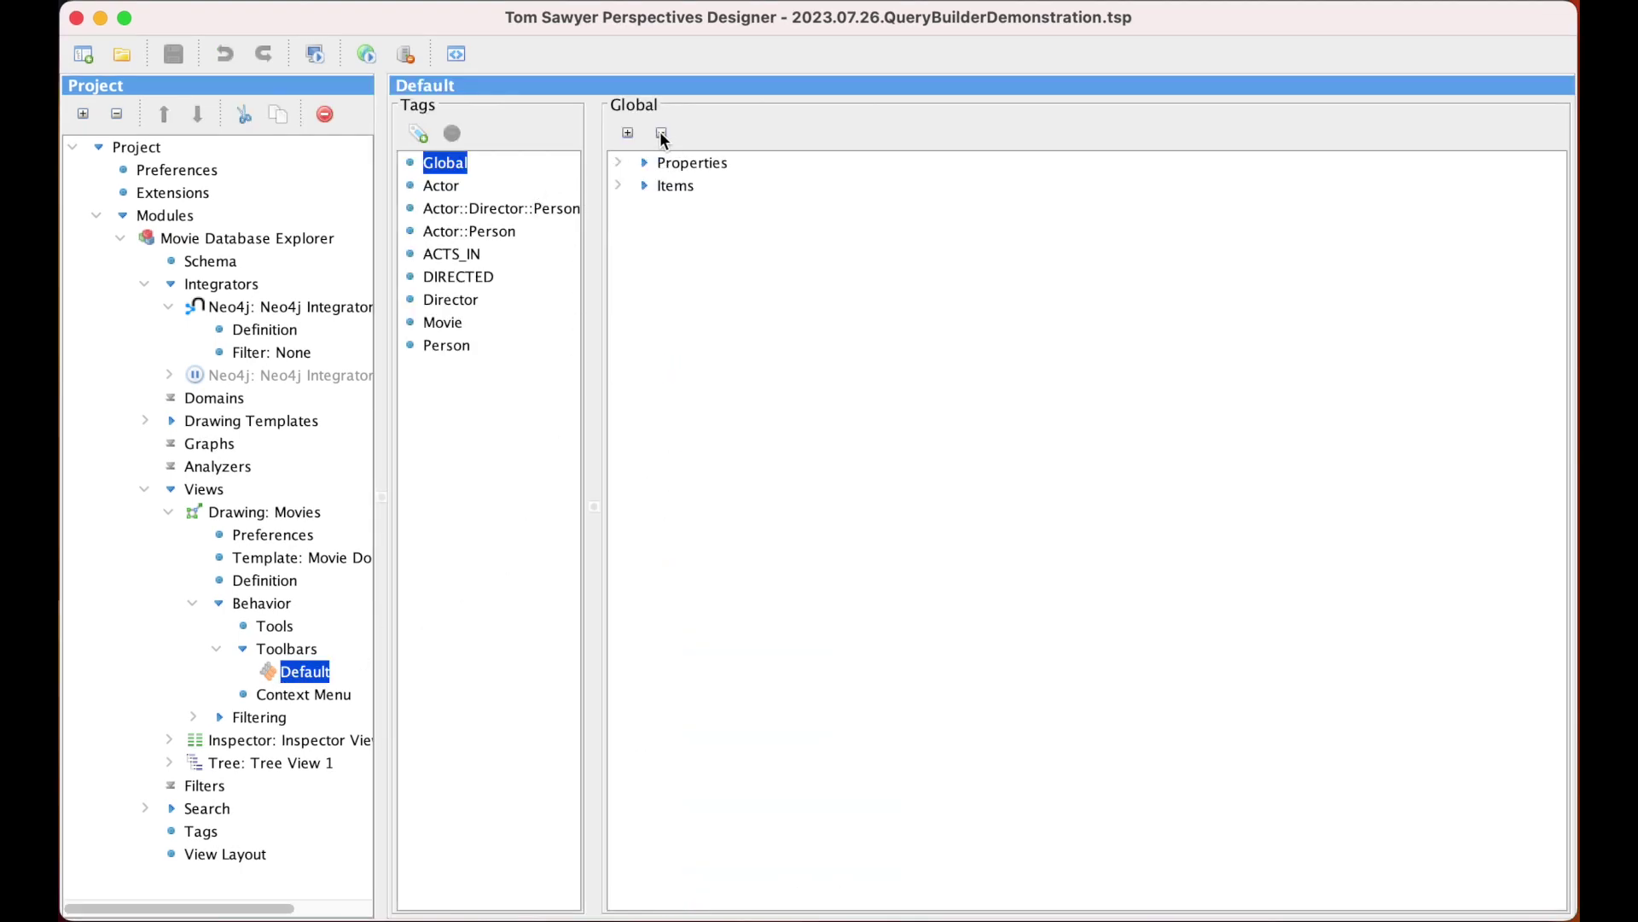
click(616, 186)
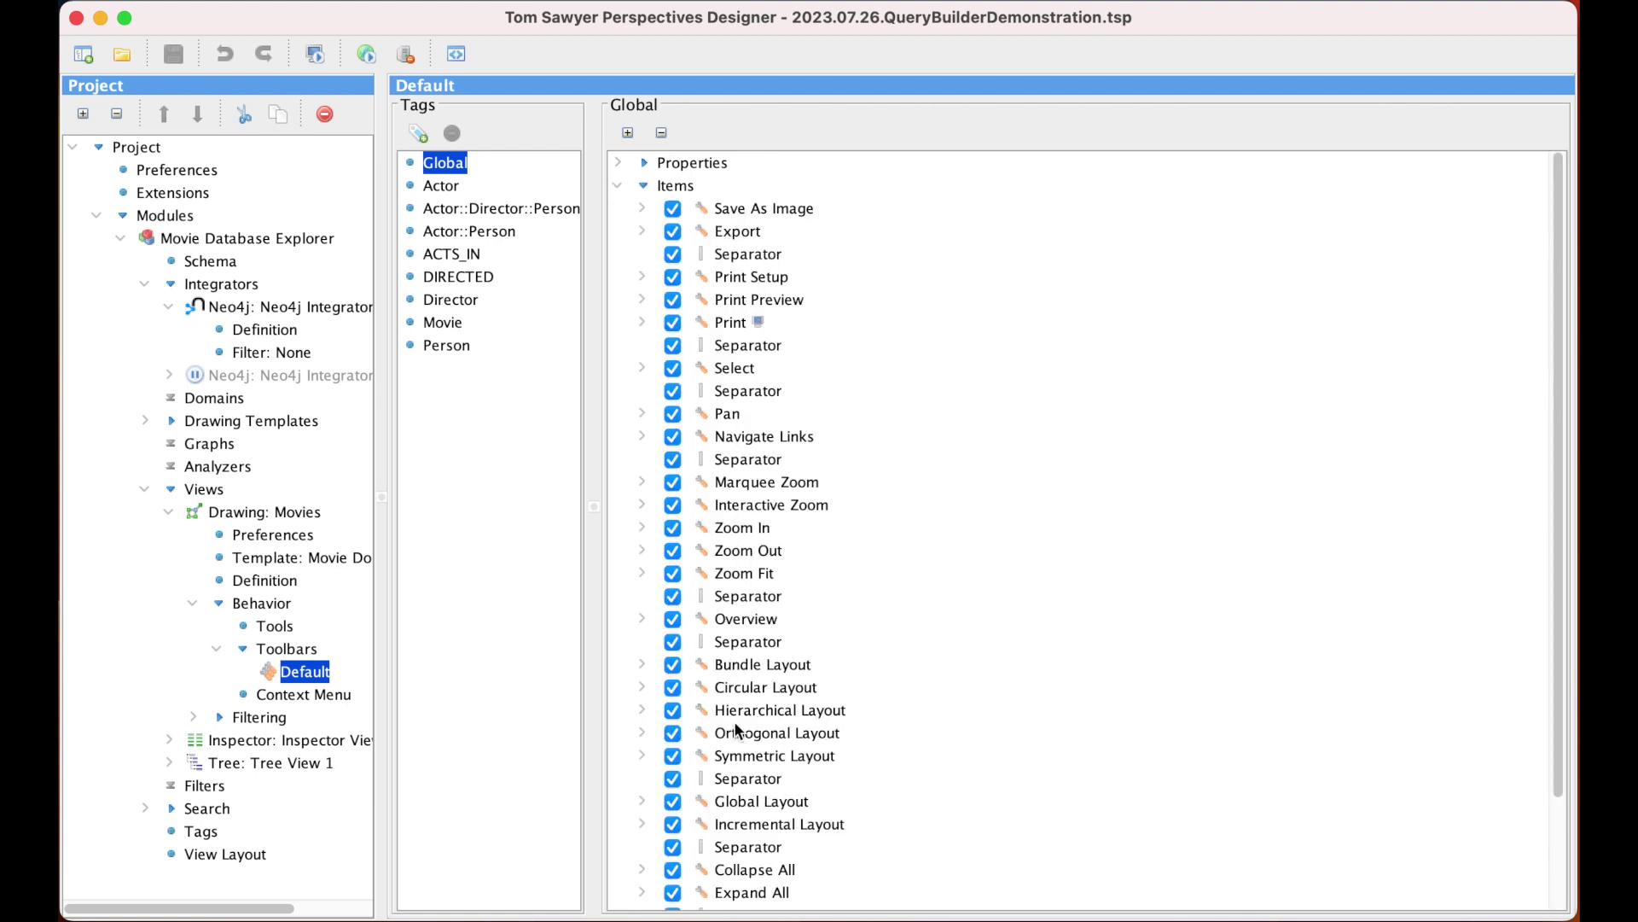
scroll(734, 724, down, 3)
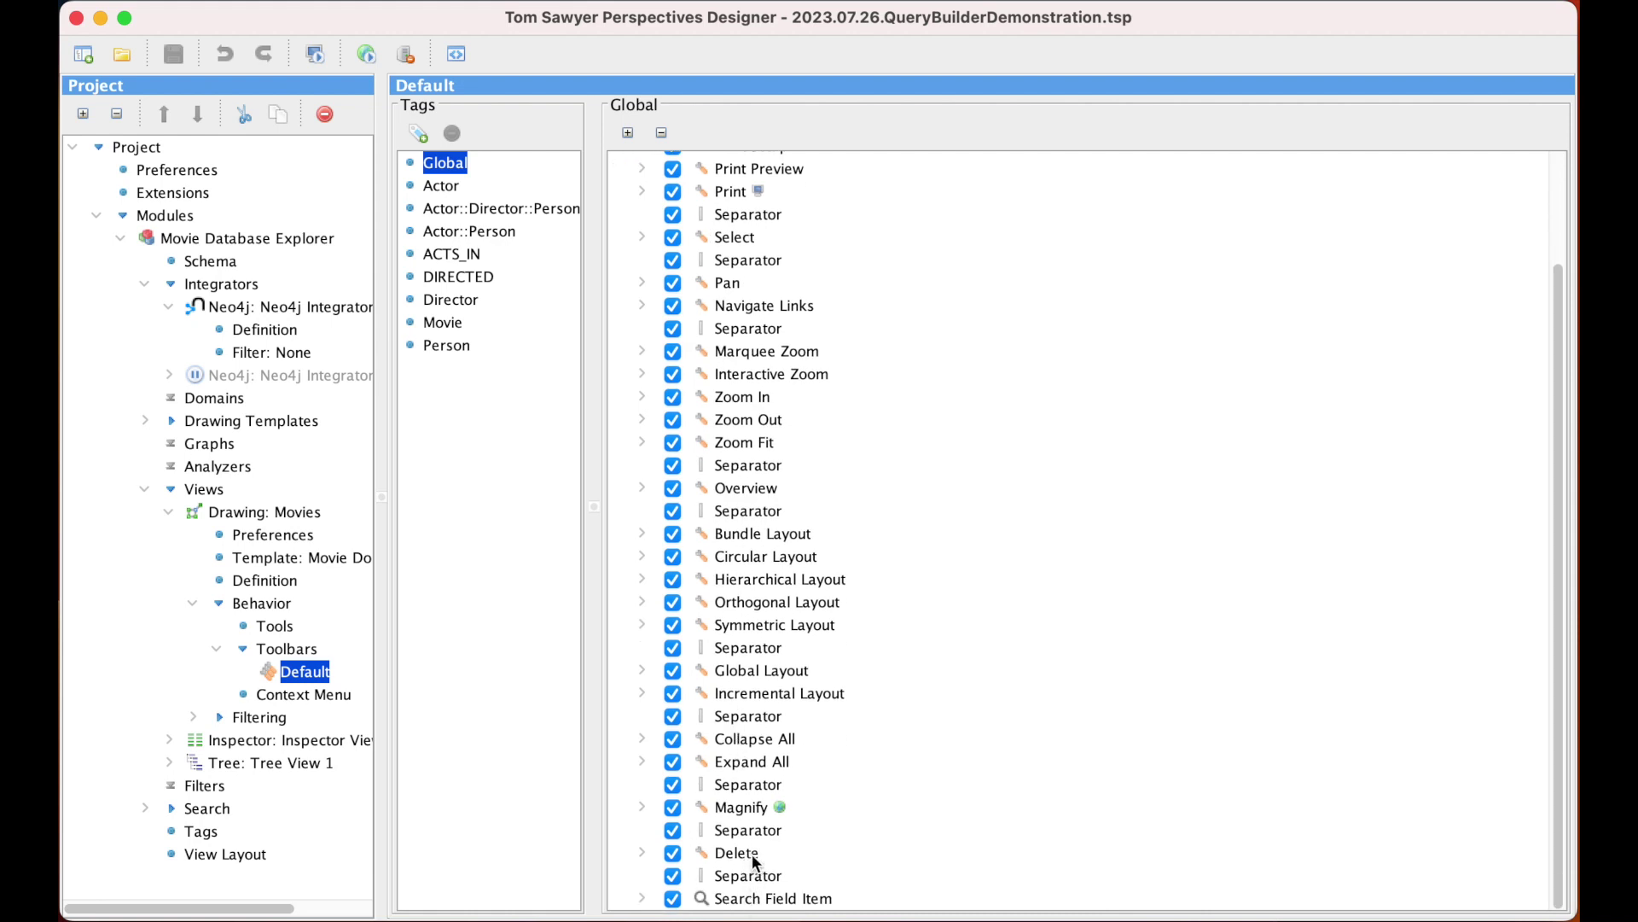
scroll(724, 507, up, 4)
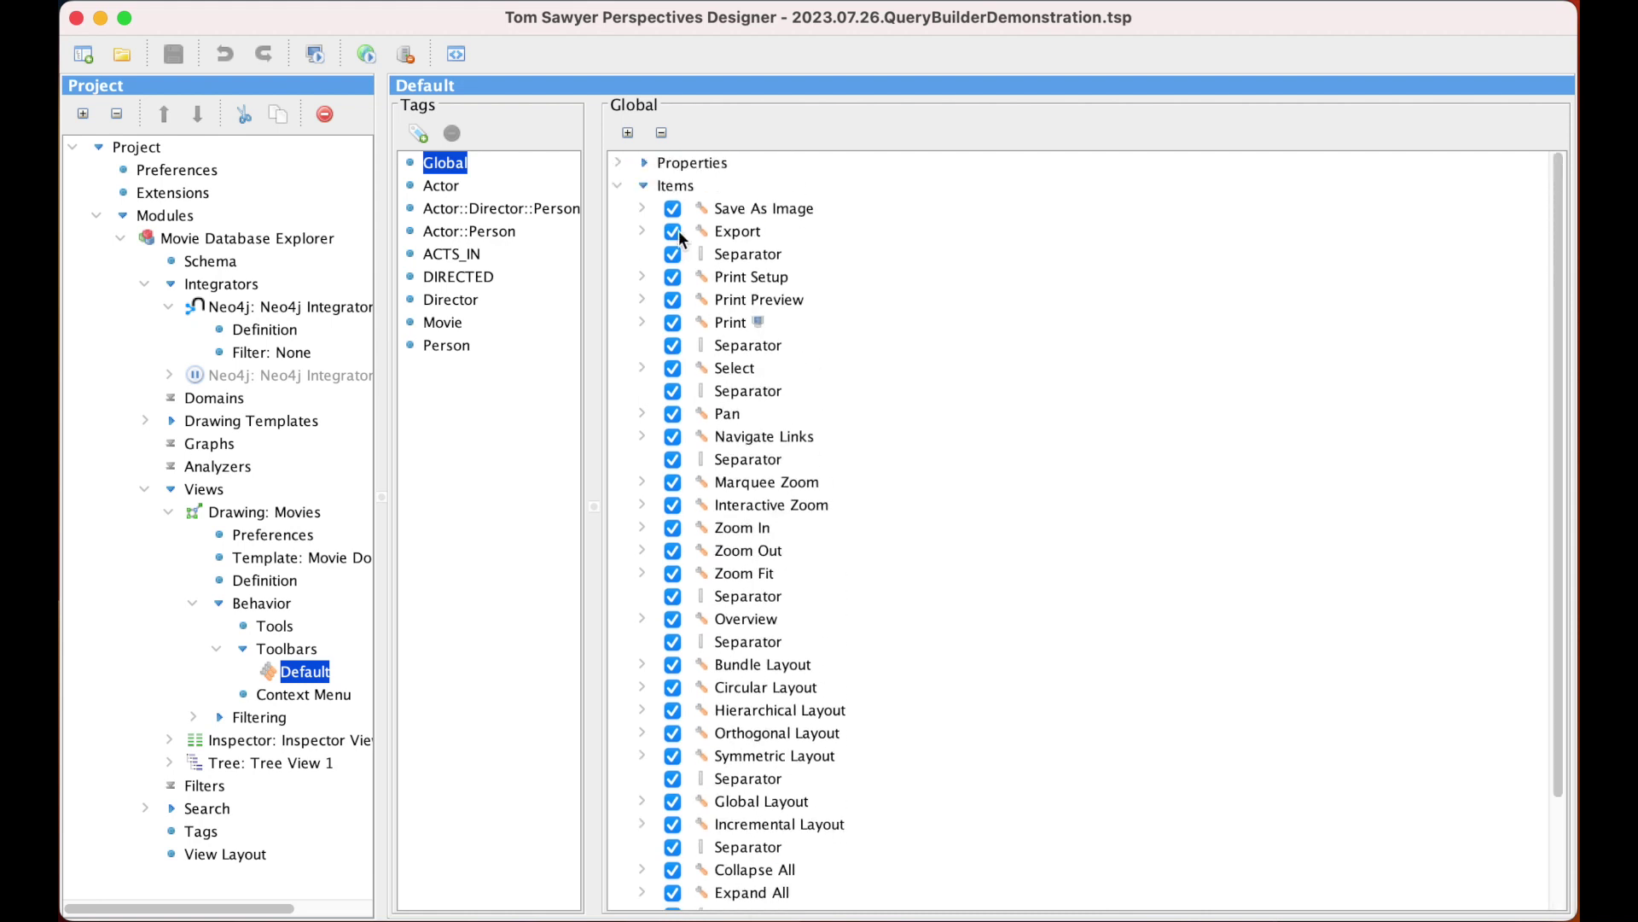
Add a separator at the end of the Default toolbar's items
click(689, 188)
right_click(690, 189)
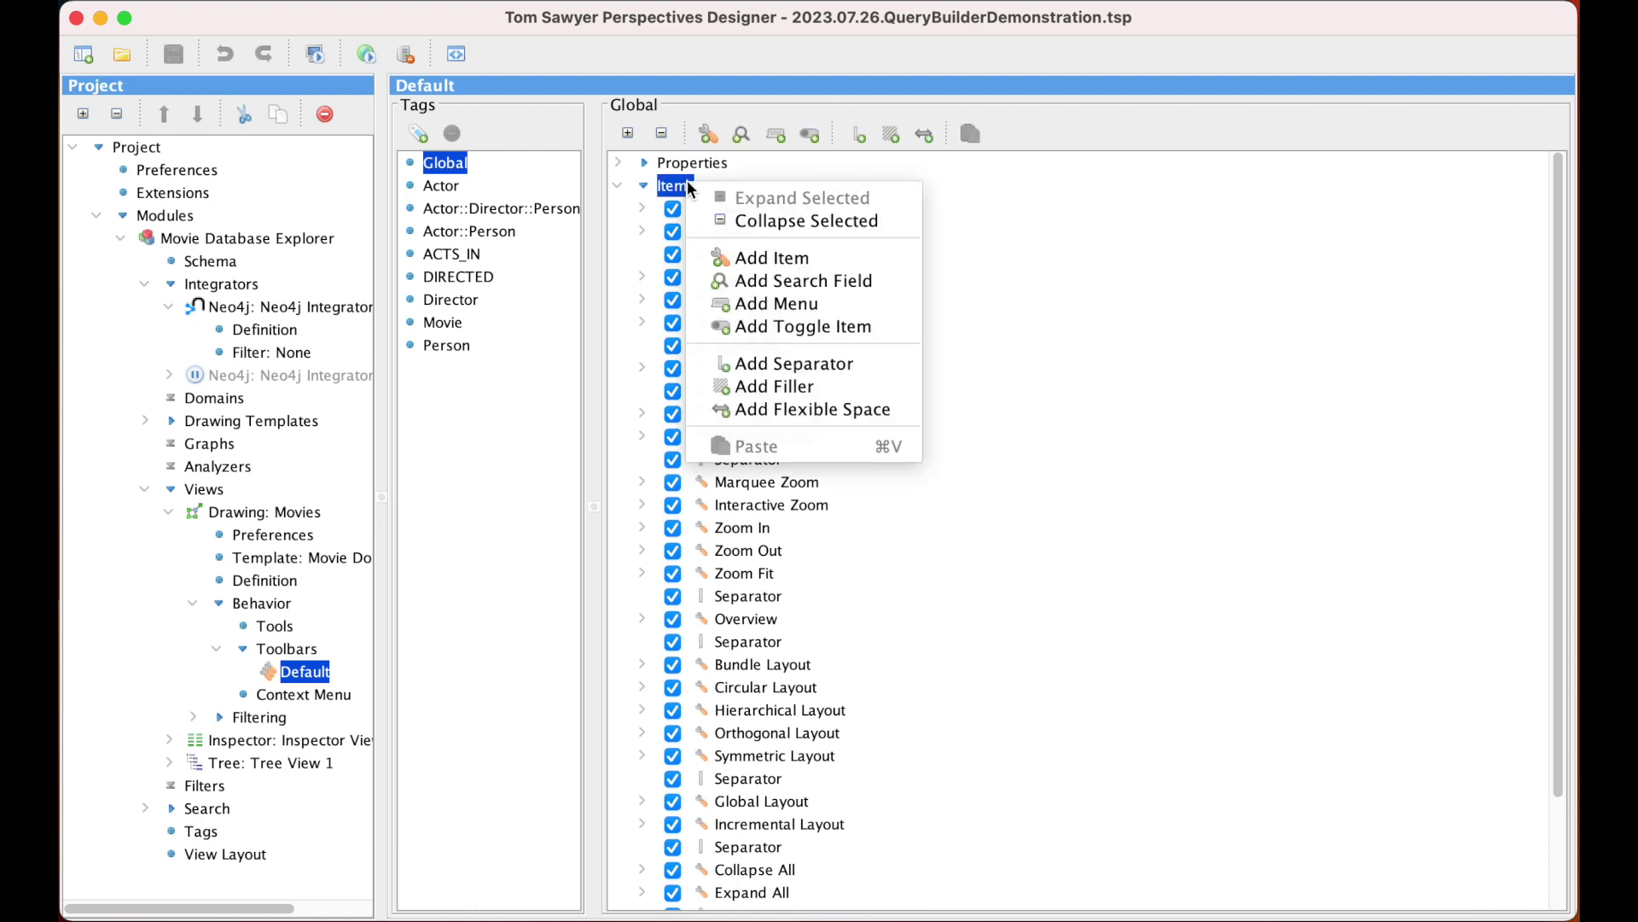
click(778, 364)
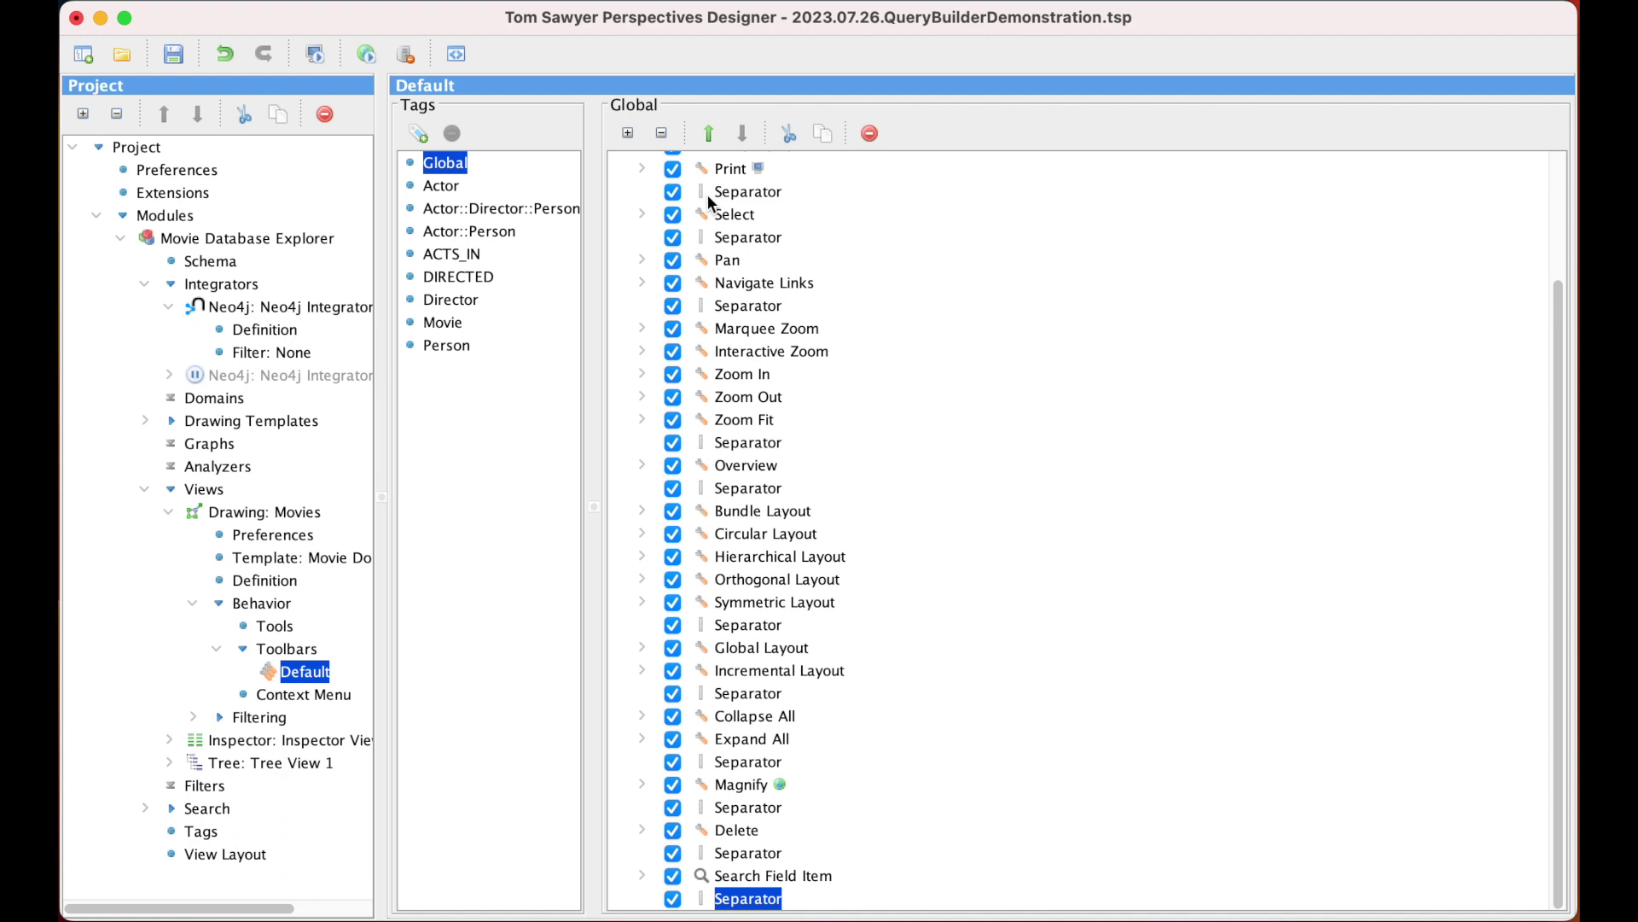
Start a new toolbar item that uses the Open Query Builder operation from the Data group
scroll(708, 194, up, 5)
right_click(678, 184)
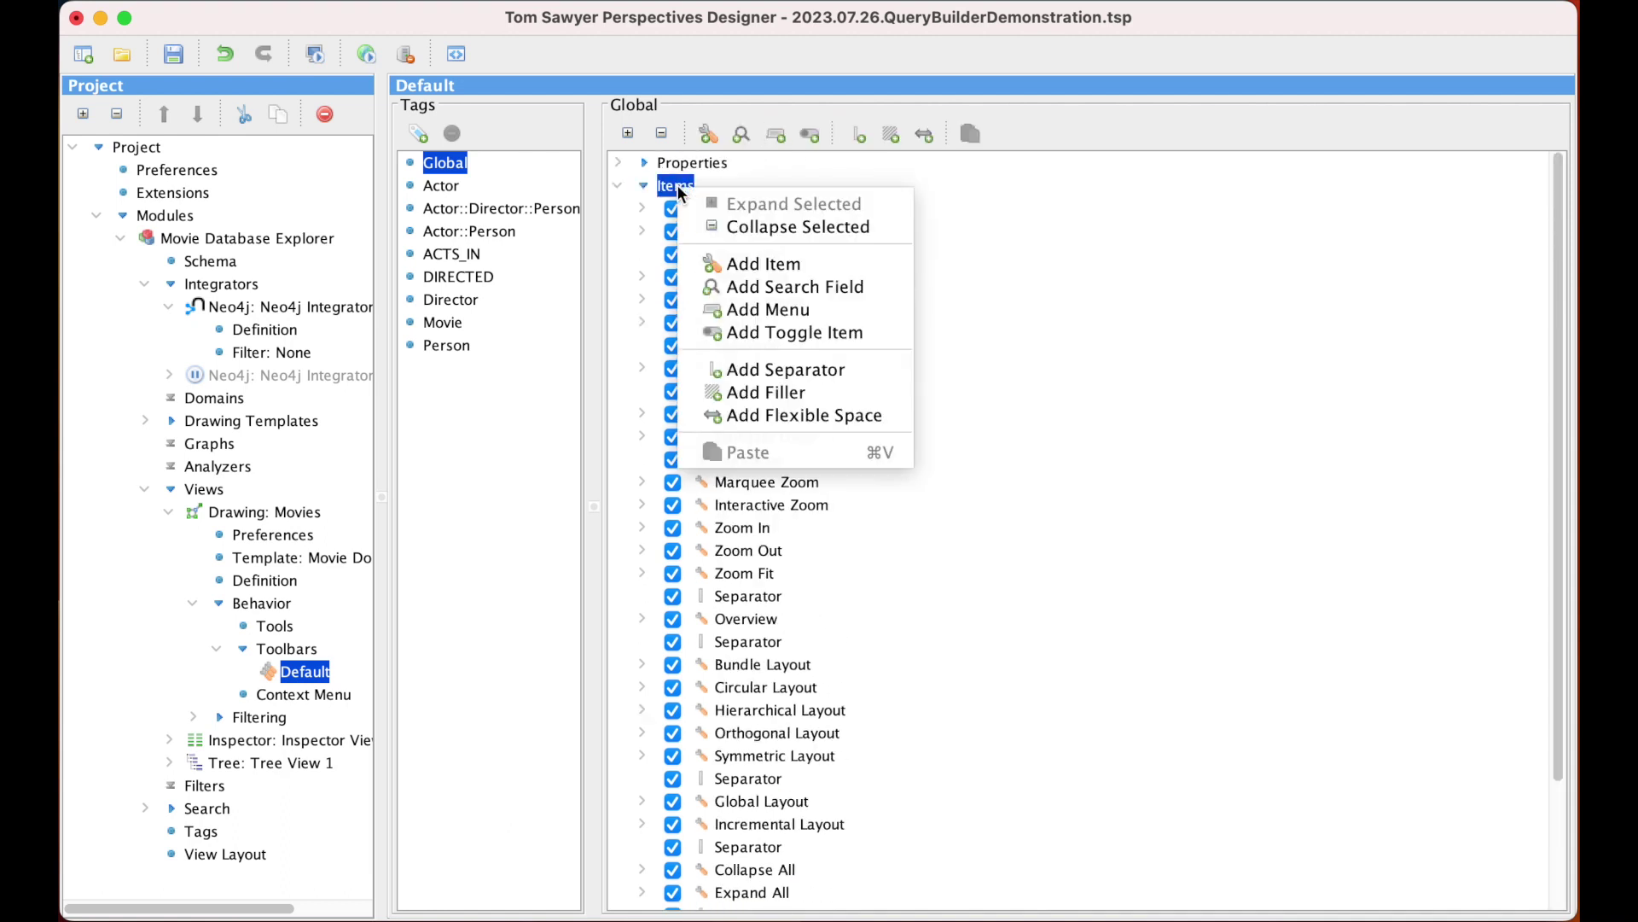
click(778, 265)
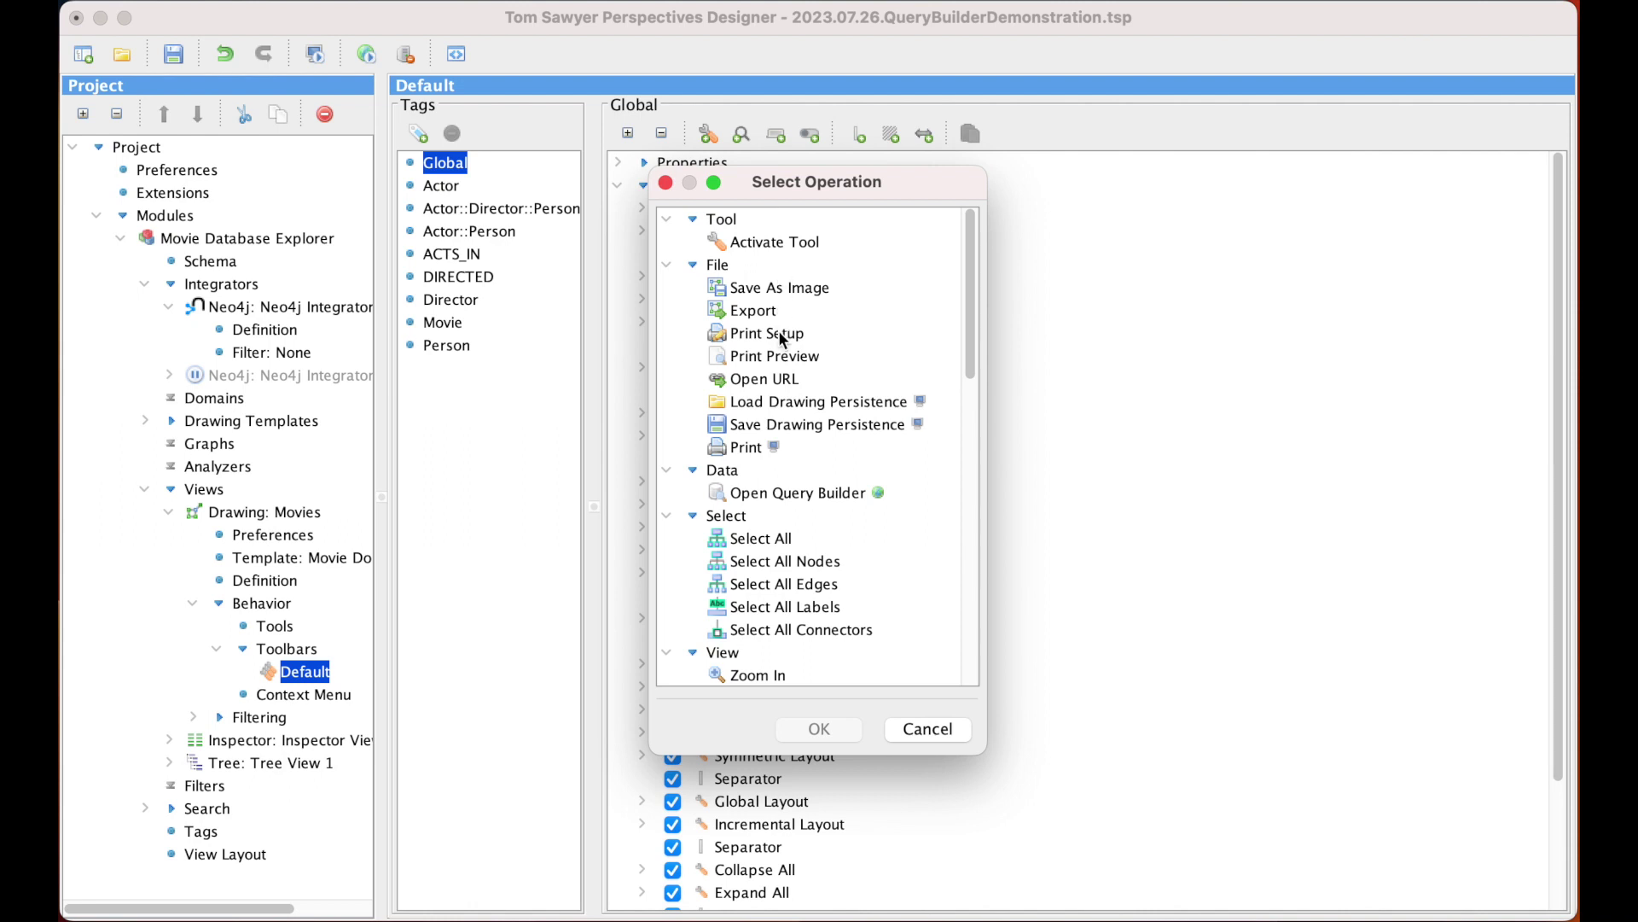
click(759, 496)
click(811, 730)
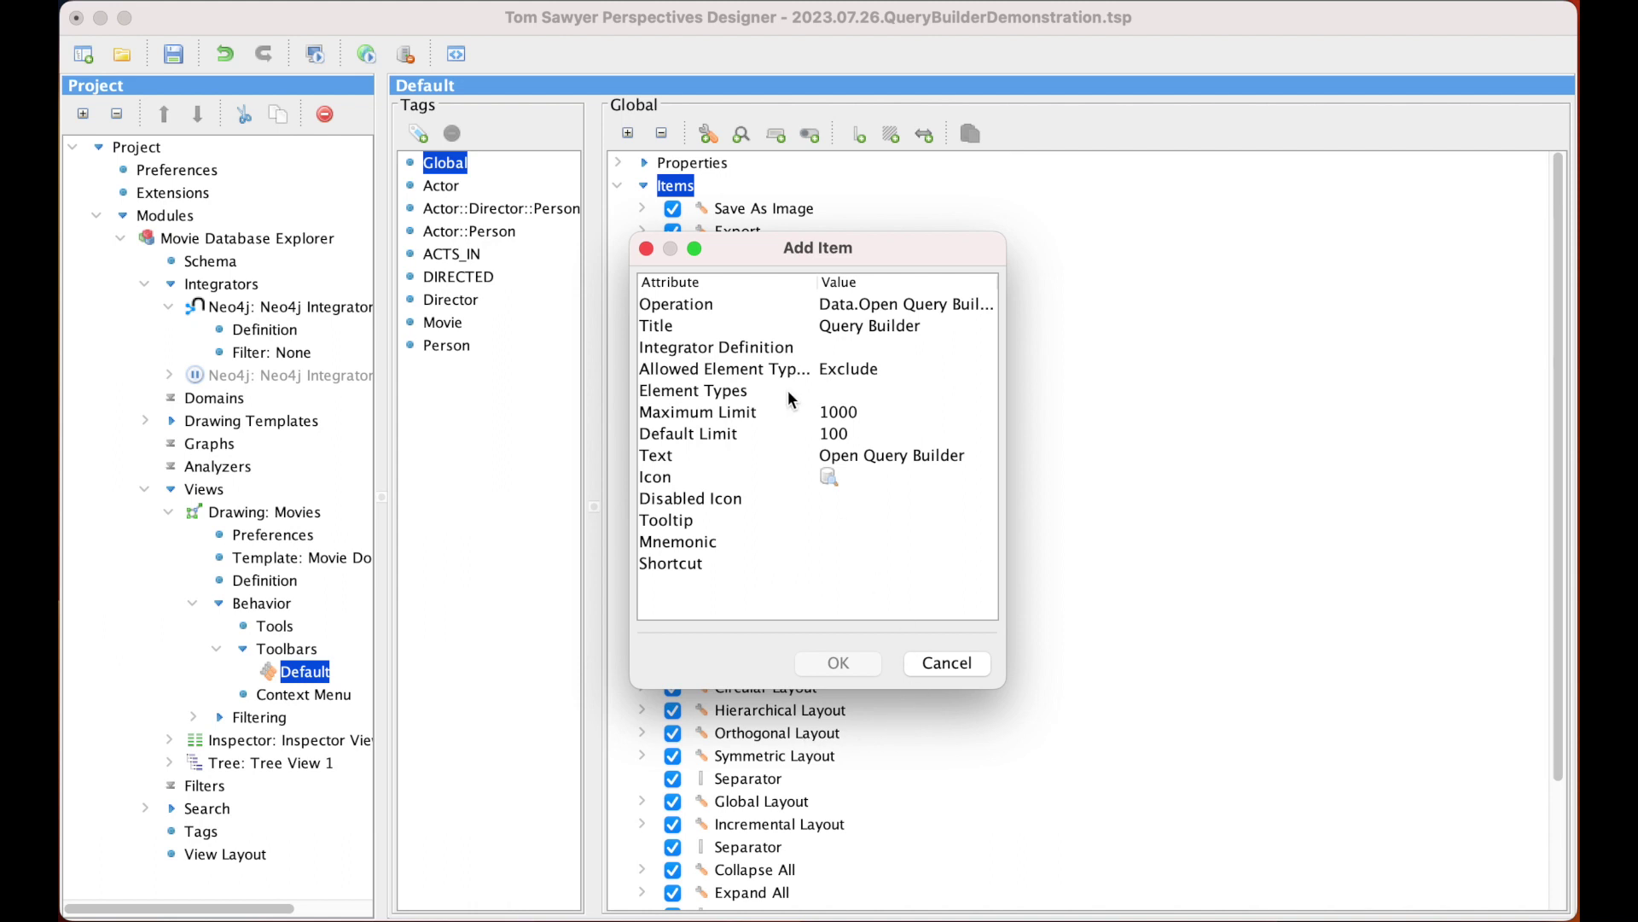
Keep the item's title as Query Builder and set its integrator definition to Neo4j Integrator 1
click(870, 324)
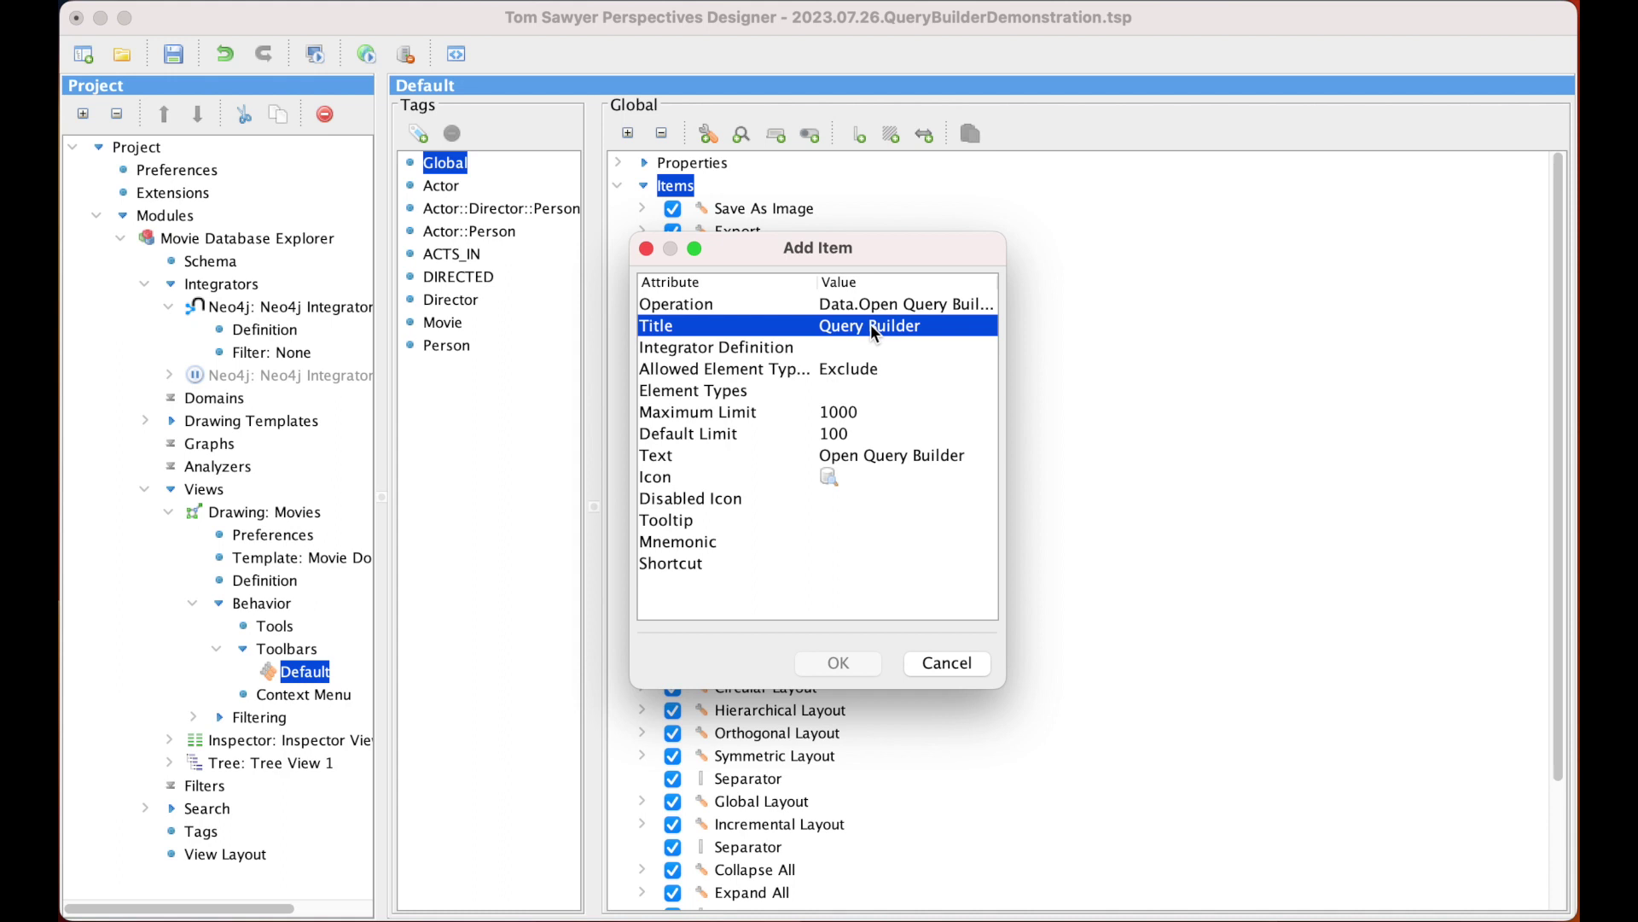
click(870, 324)
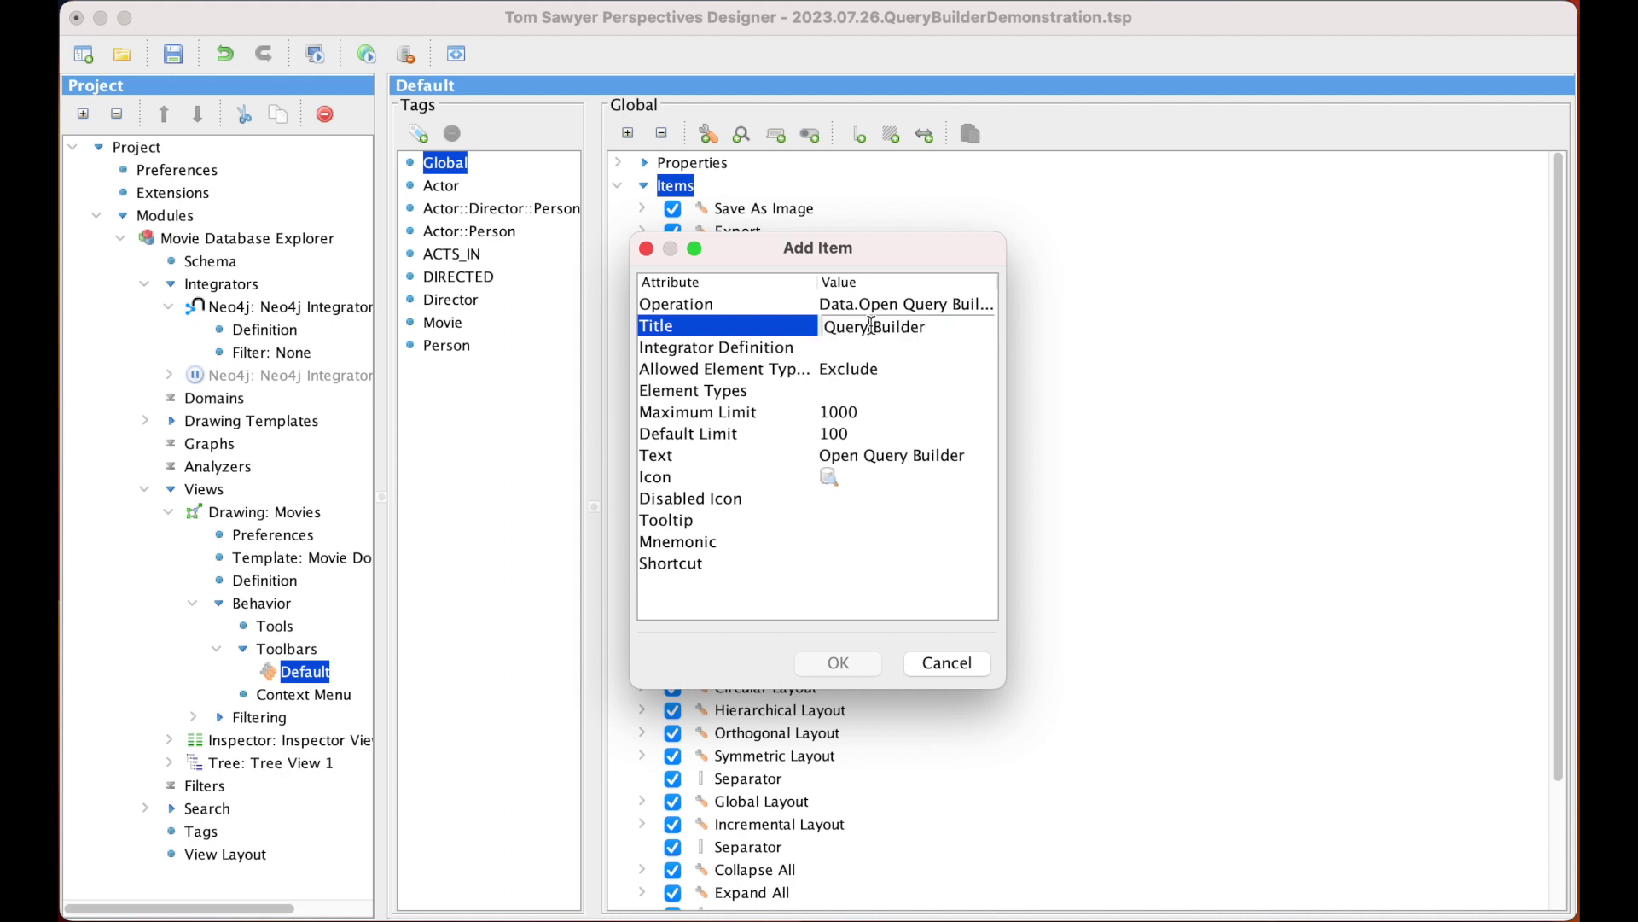
click(767, 349)
click(938, 348)
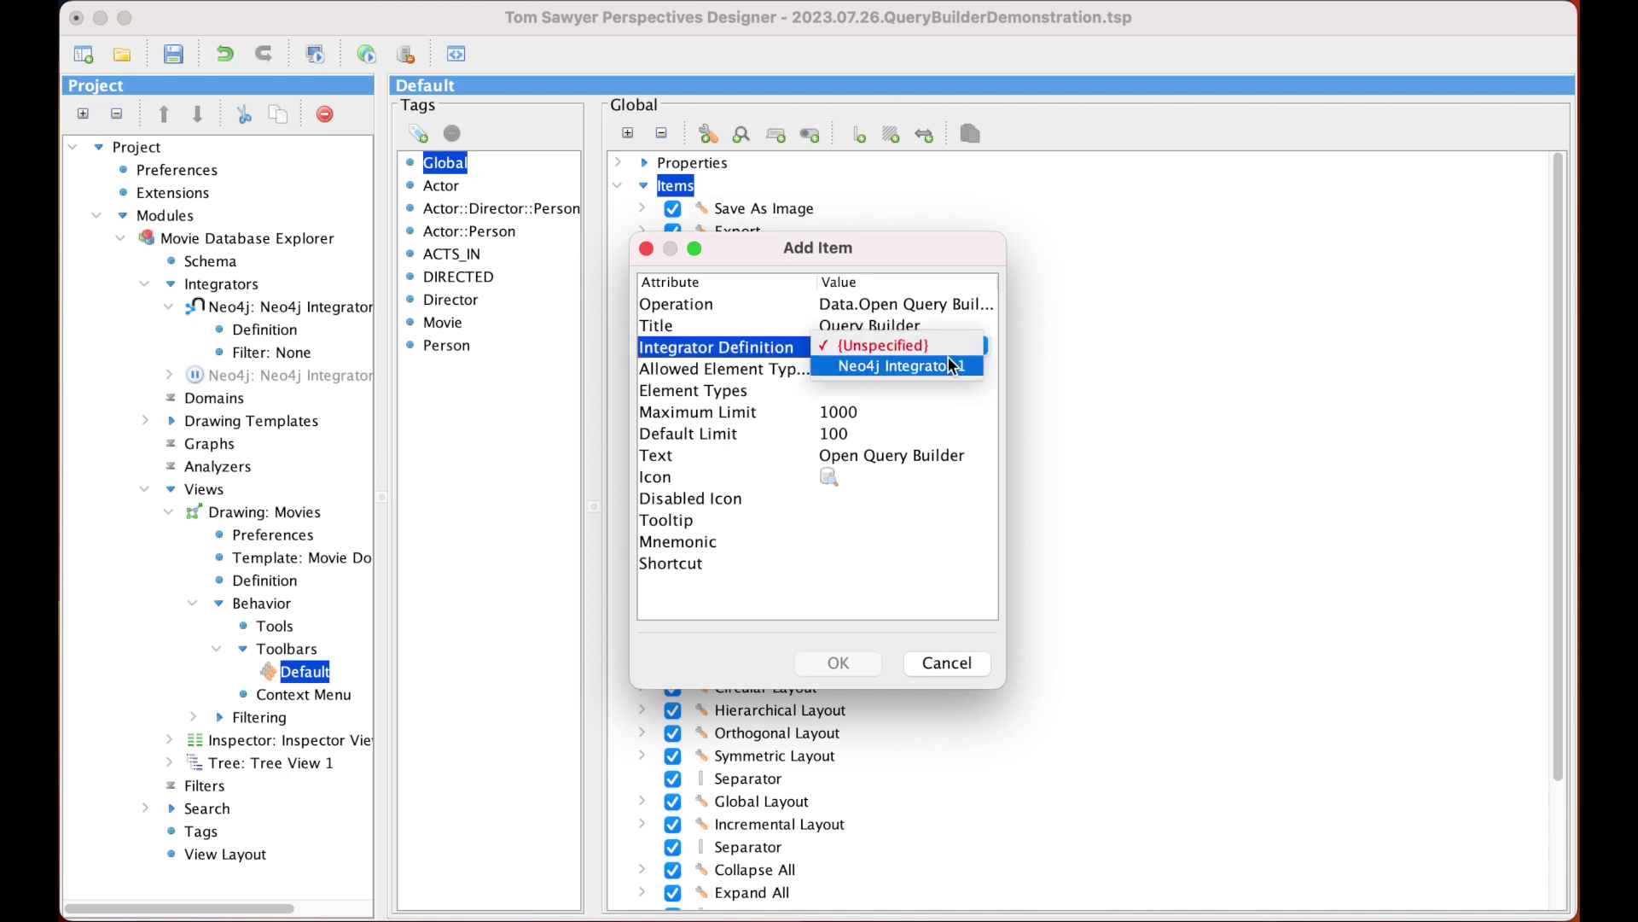
click(949, 369)
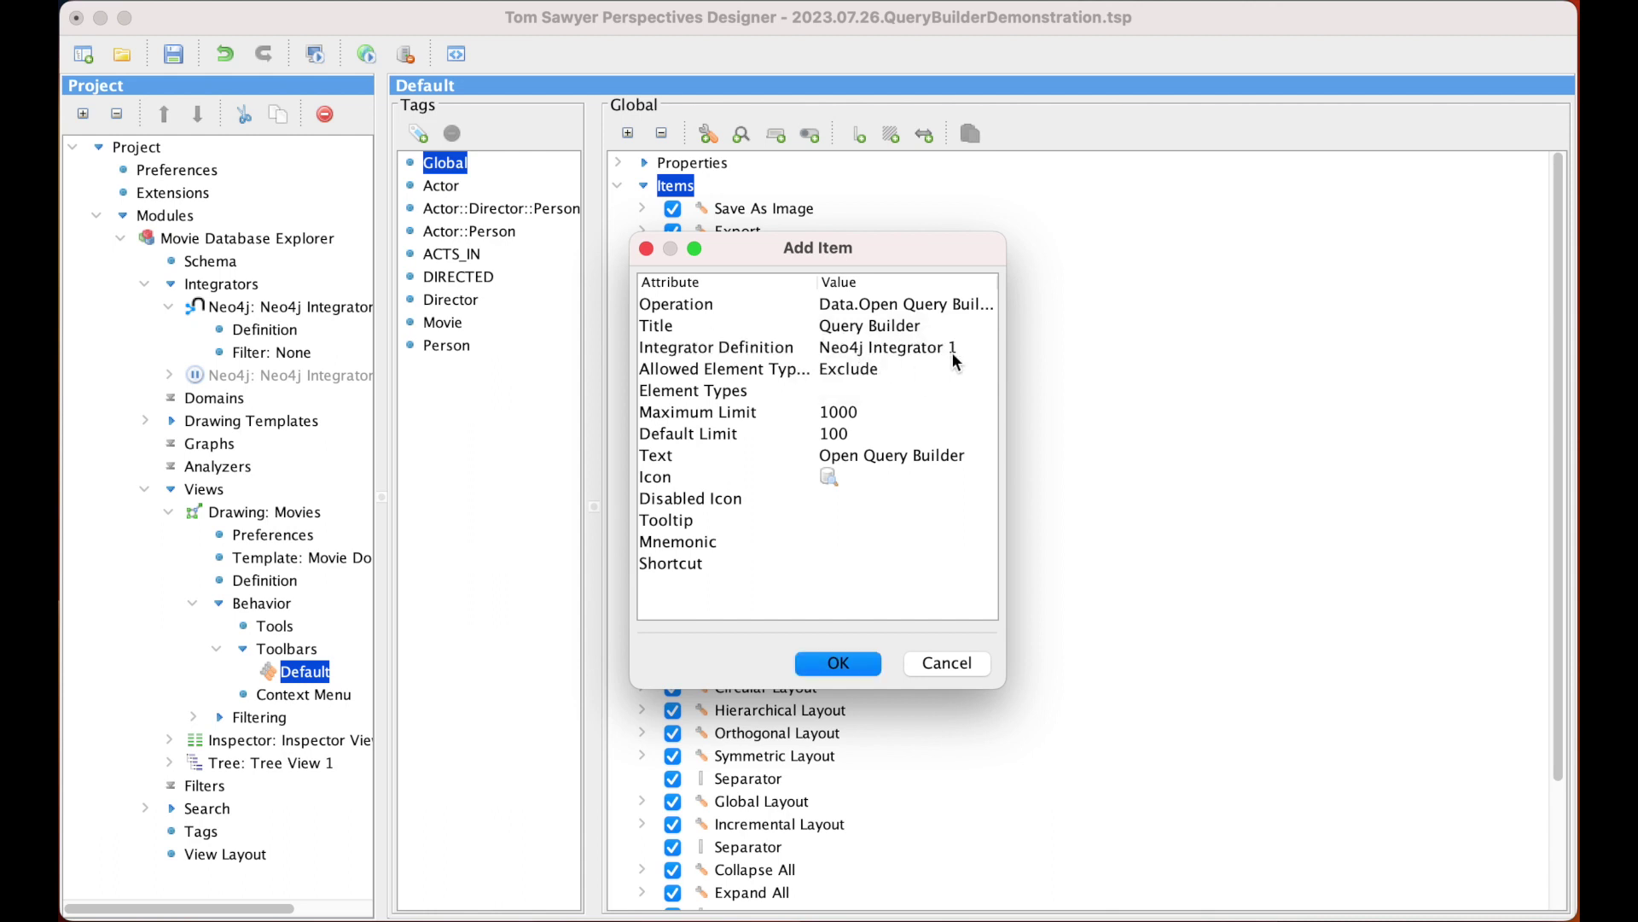
Set the allowed element types mode to Include with Actor::Director::Person, Actor::Person, Movie and ACTS_IN, and add the item to the toolbar
click(866, 368)
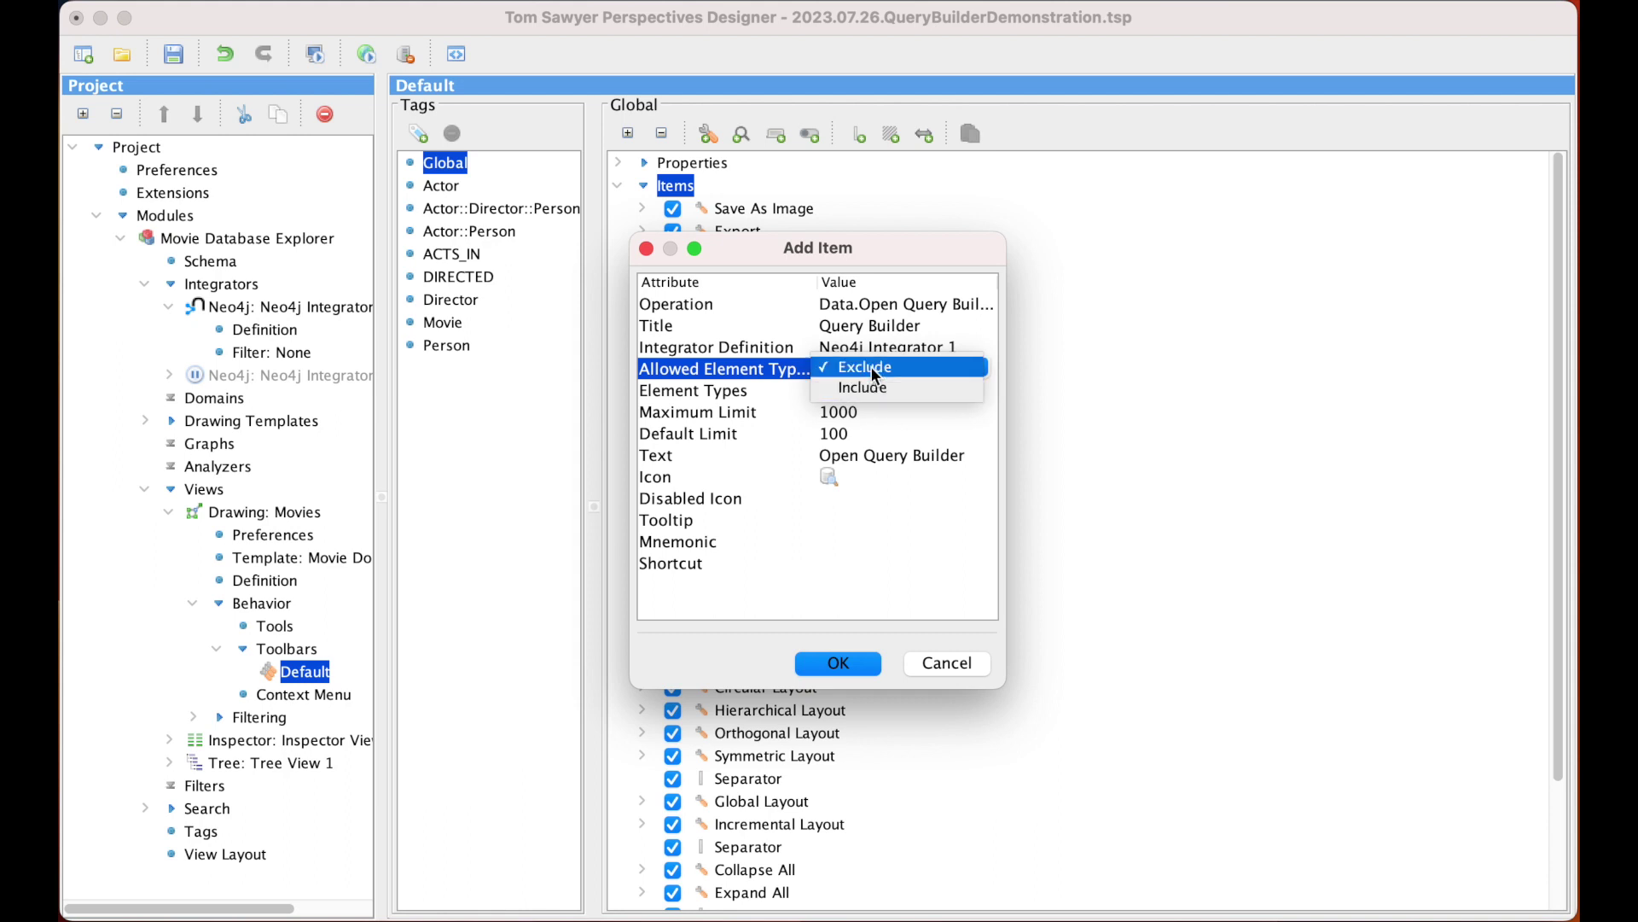
click(872, 387)
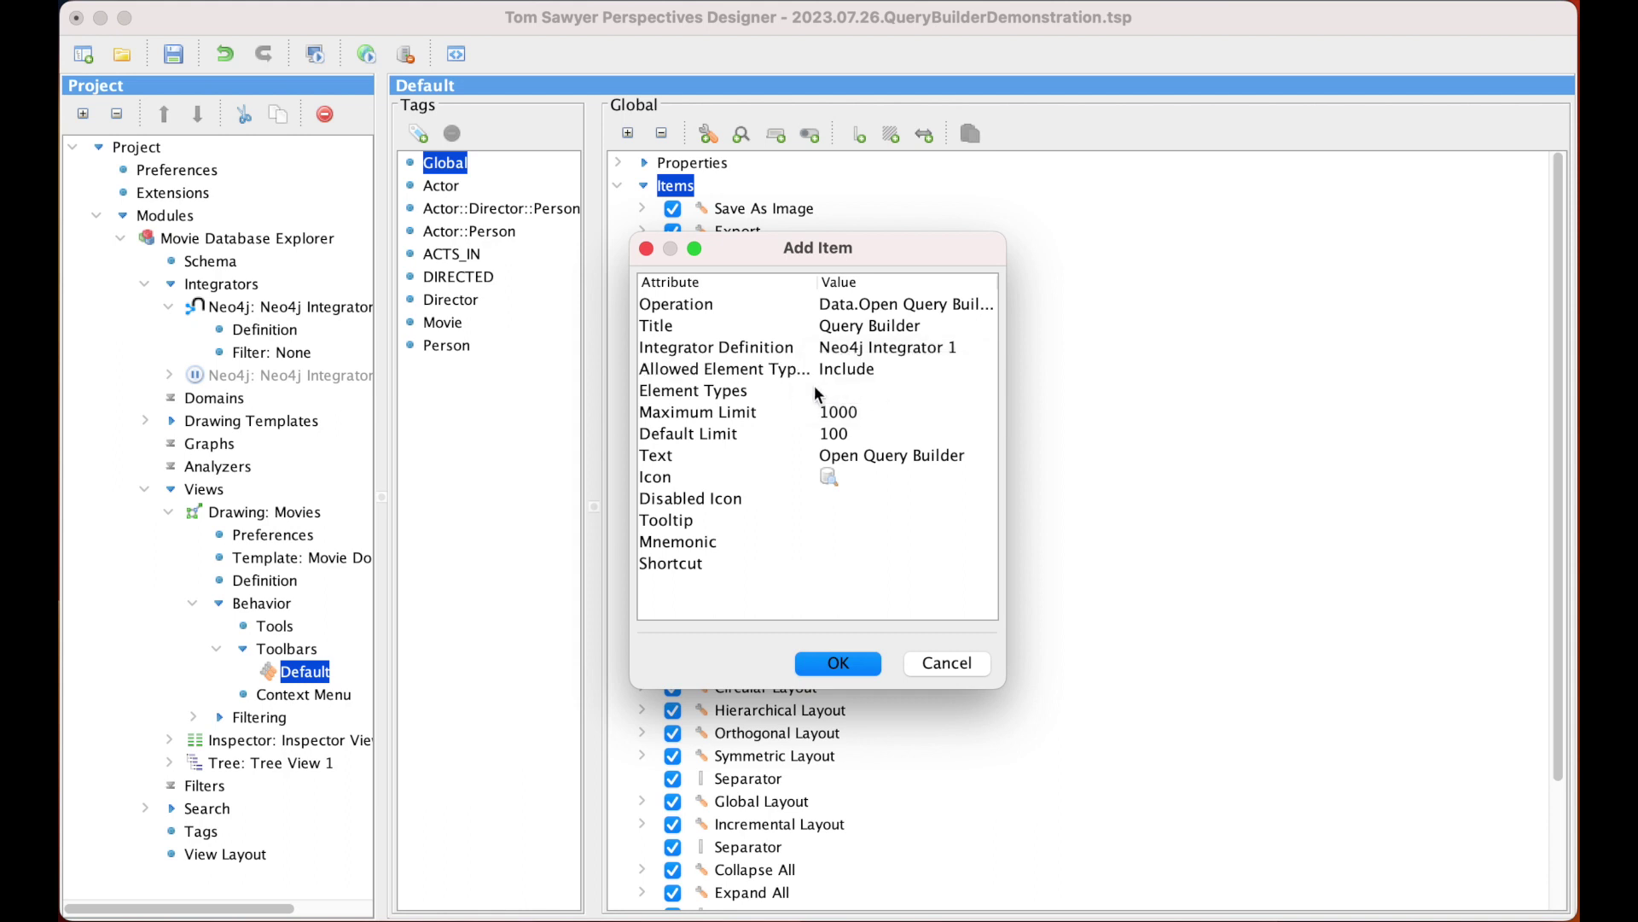
click(892, 386)
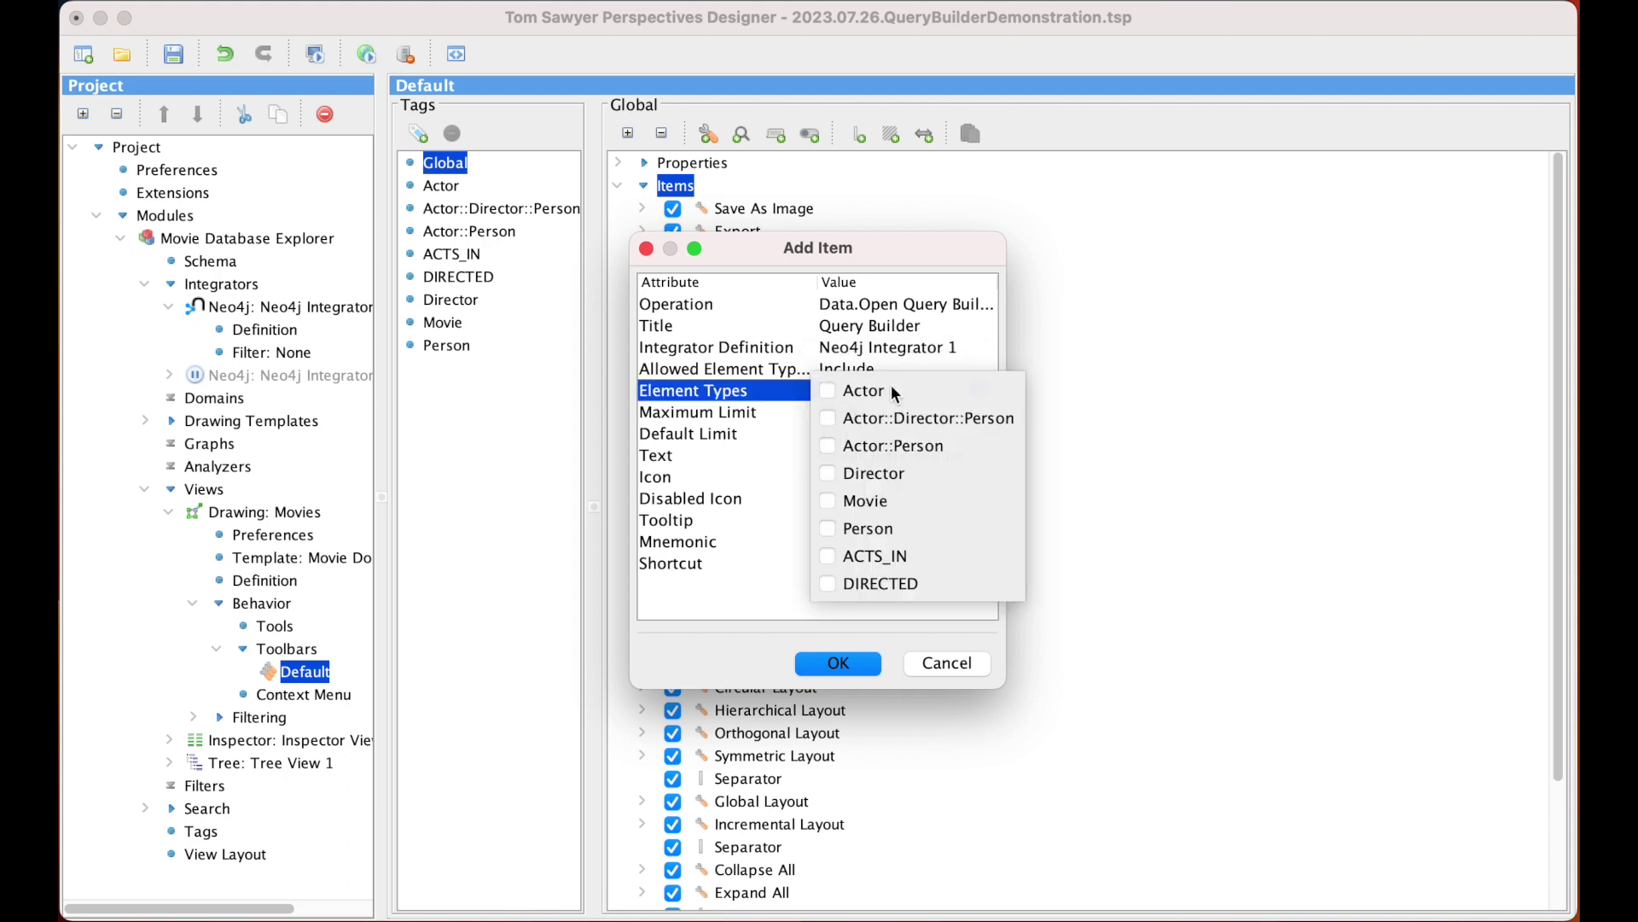
click(827, 418)
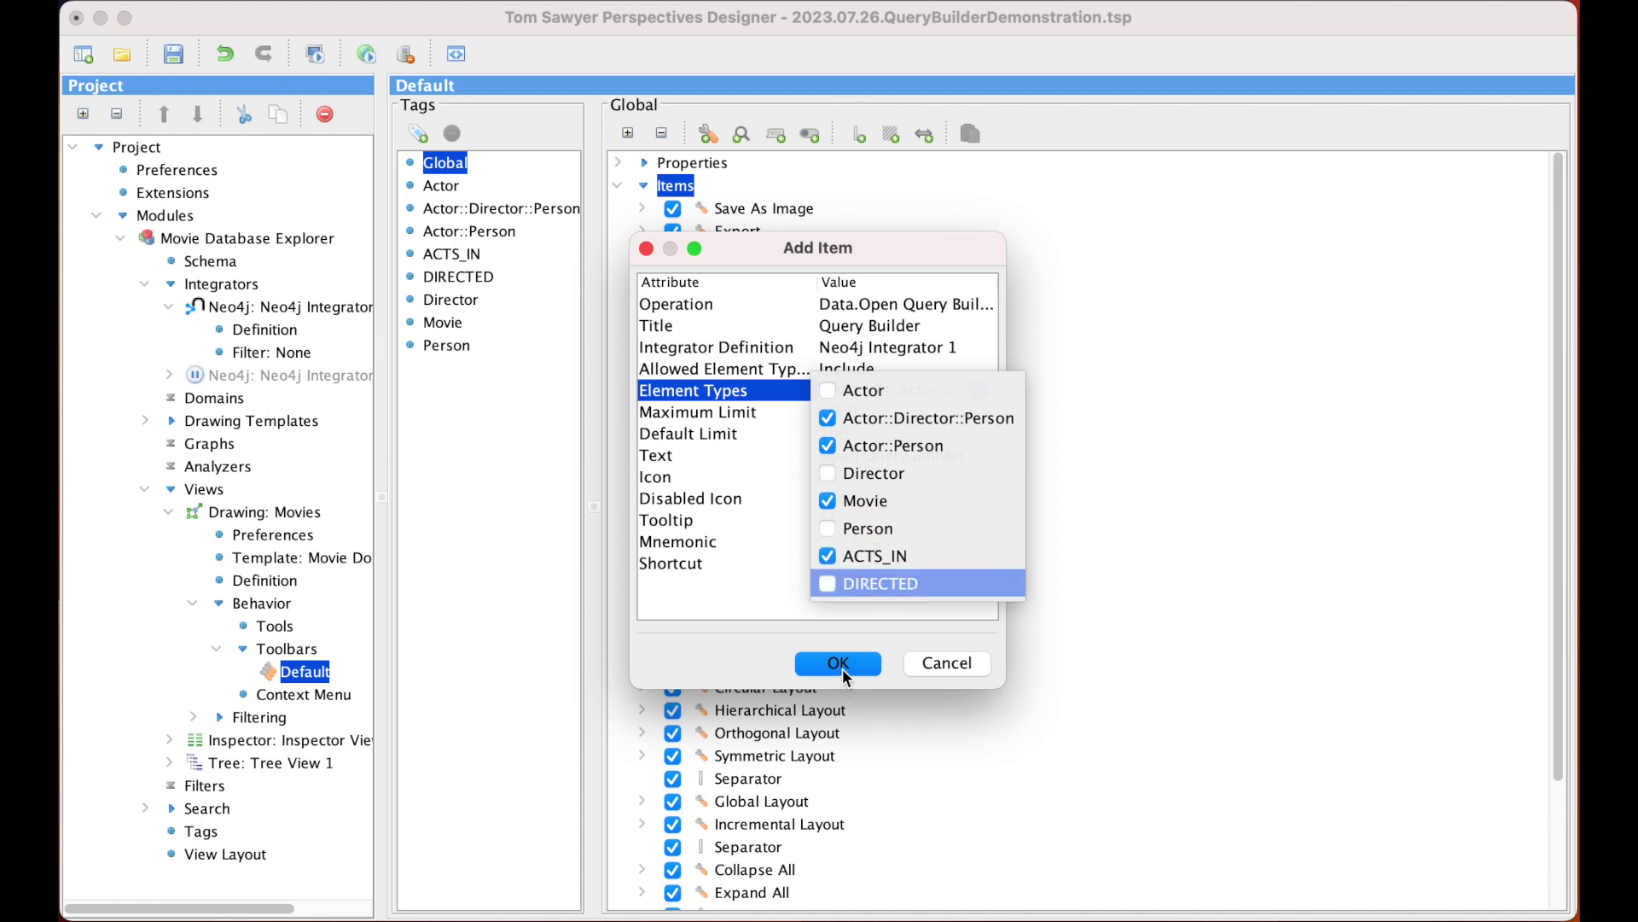
click(760, 576)
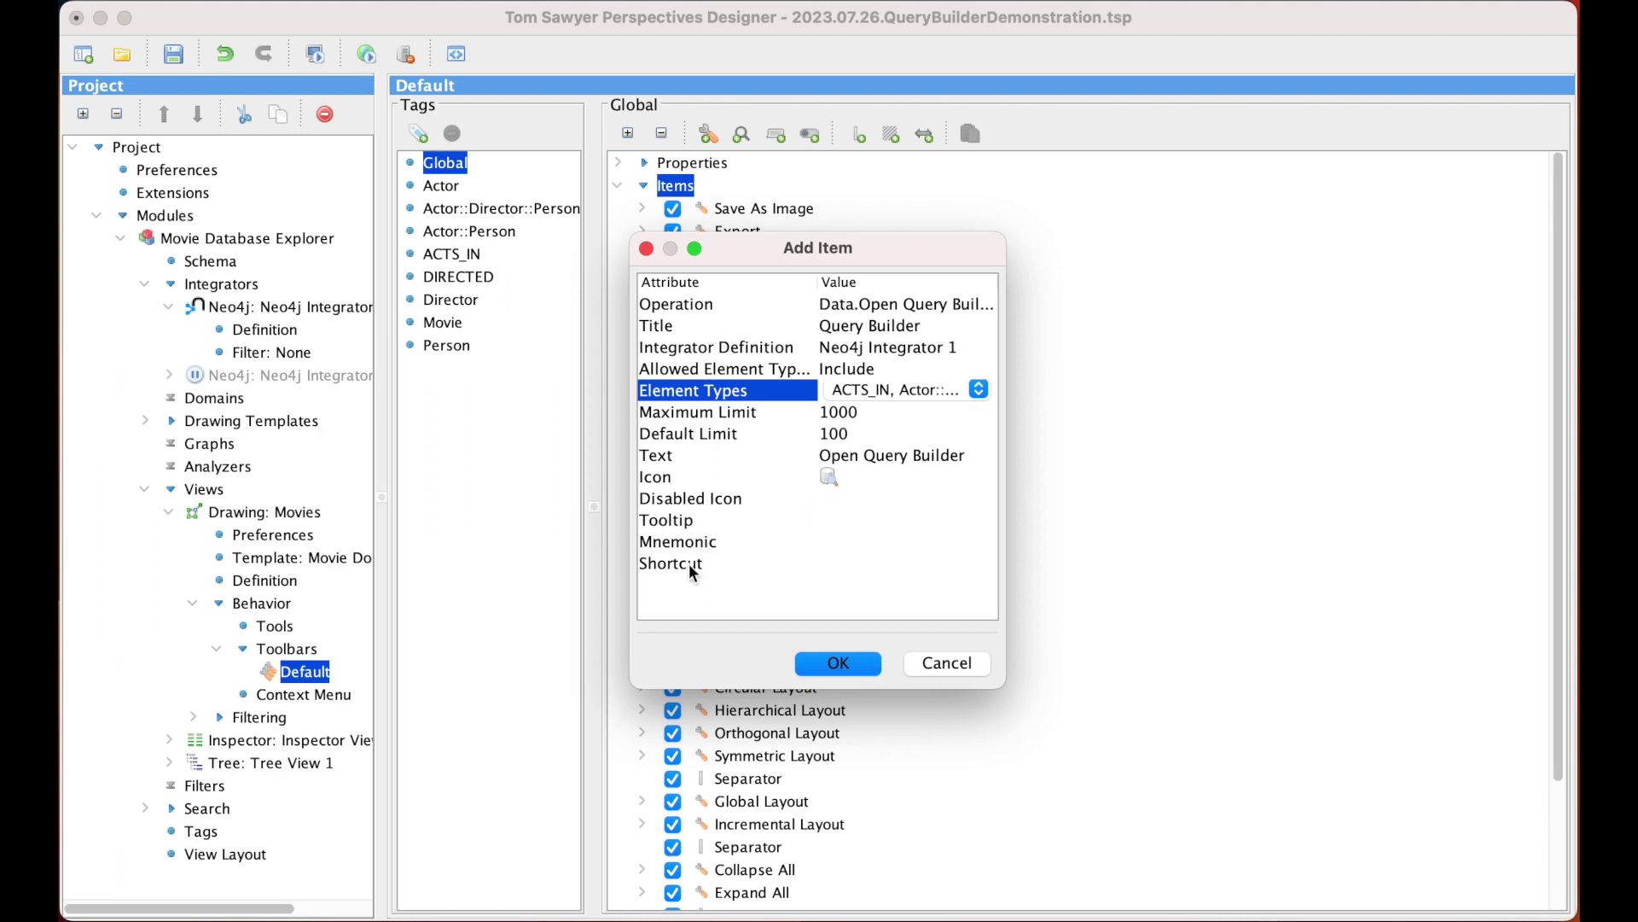
click(838, 664)
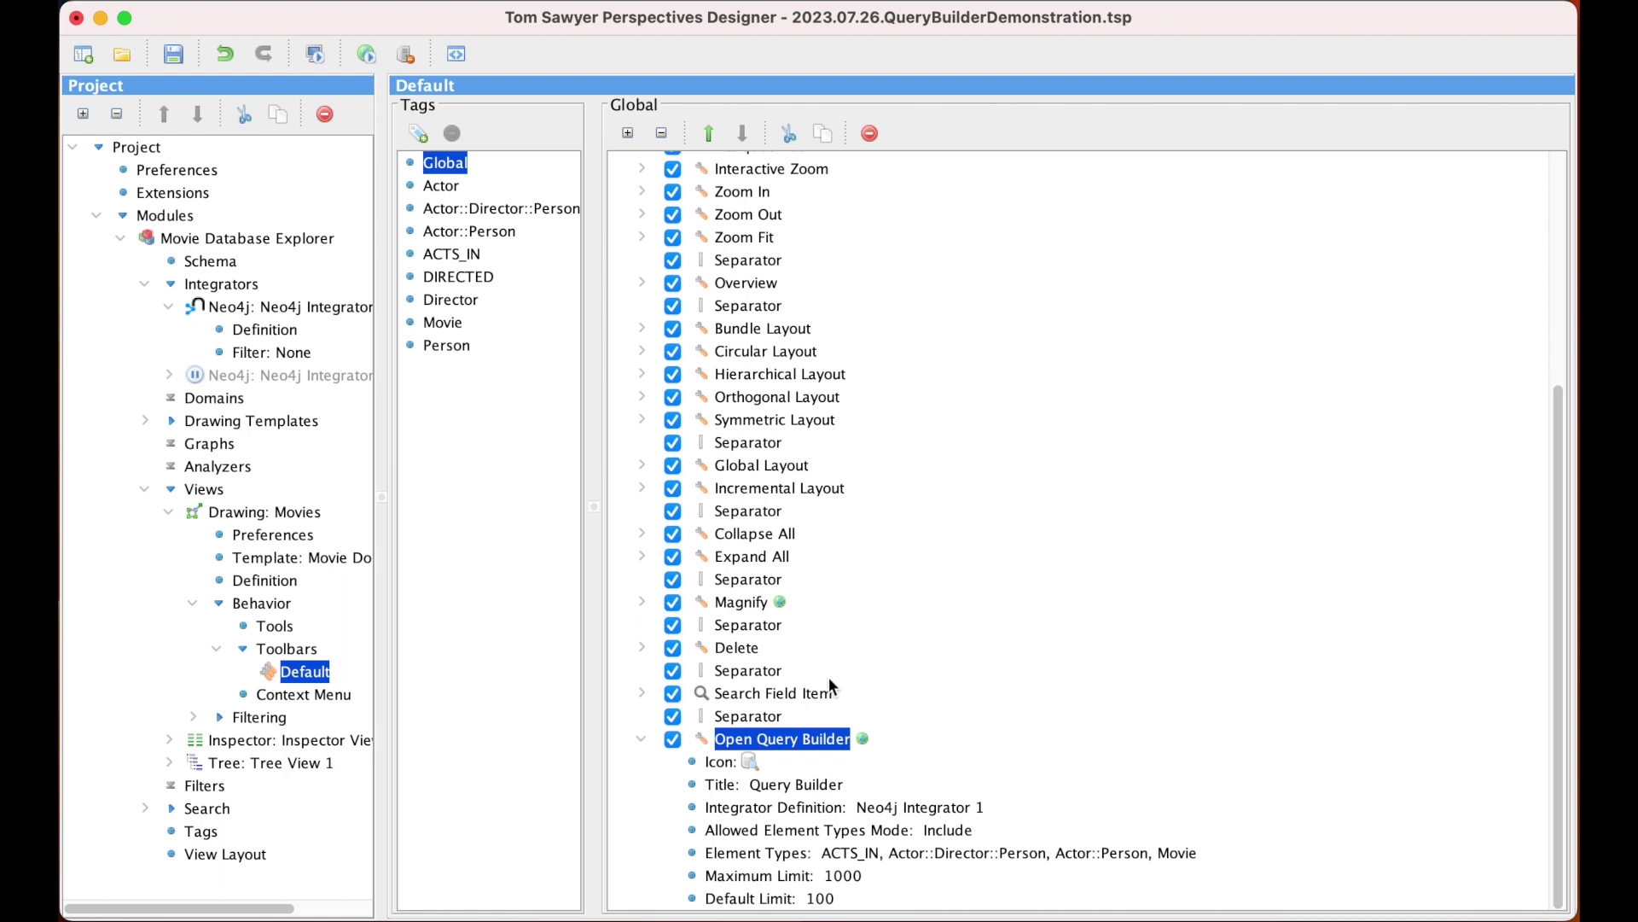
Reorder the Default toolbar so a separator, Open Query Builder and another separator precede the Search Field Item
click(640, 738)
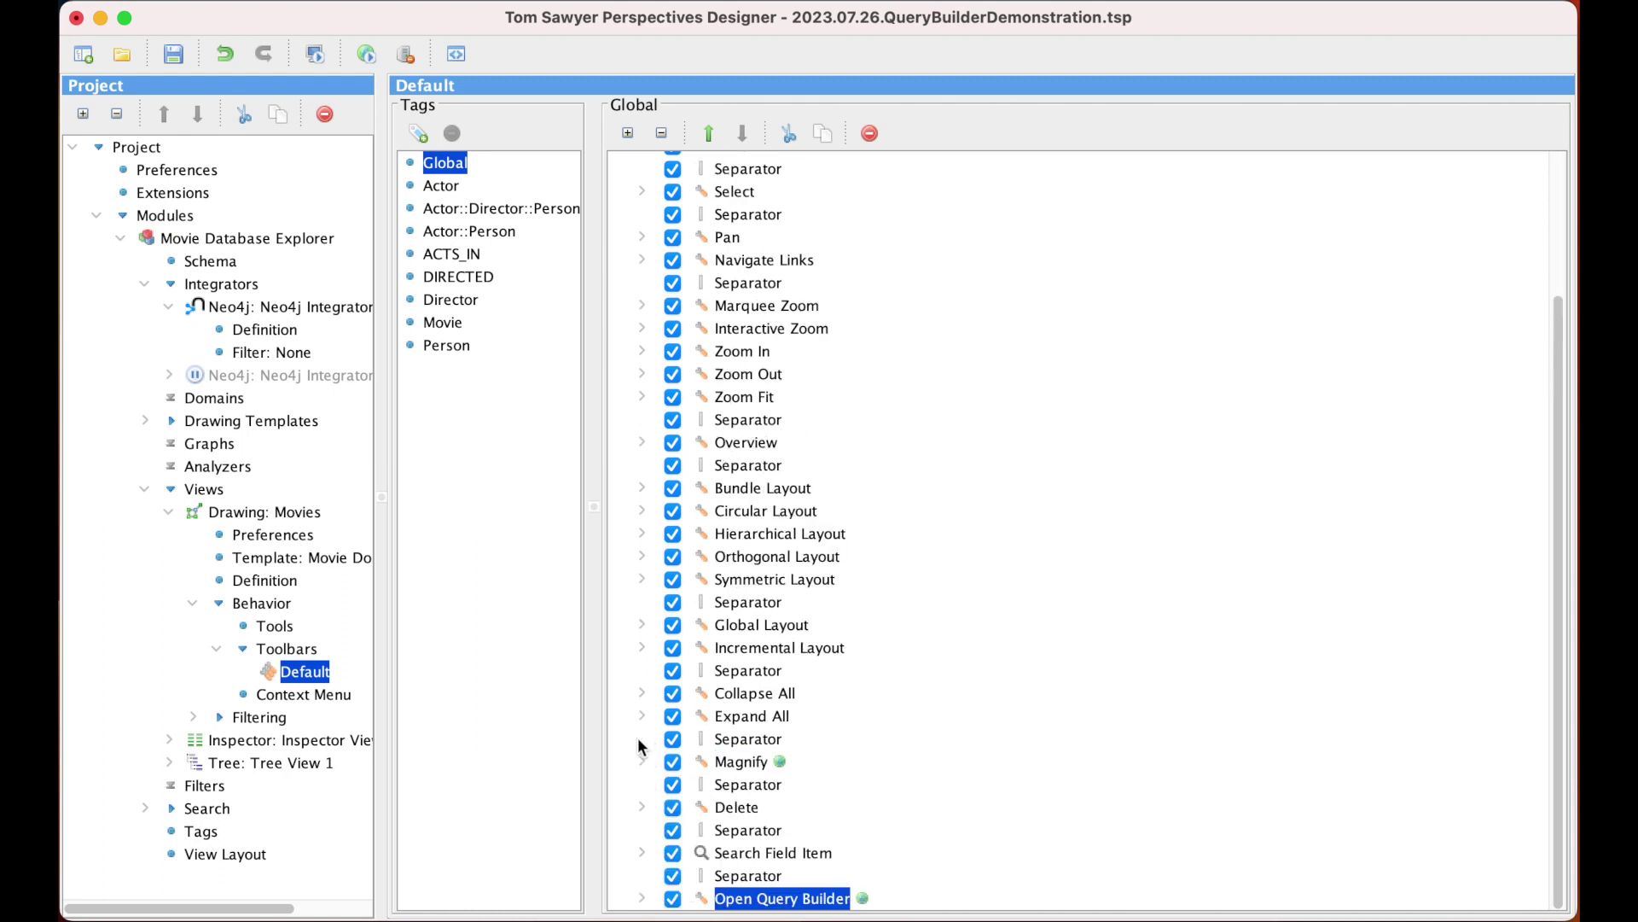
click(742, 876)
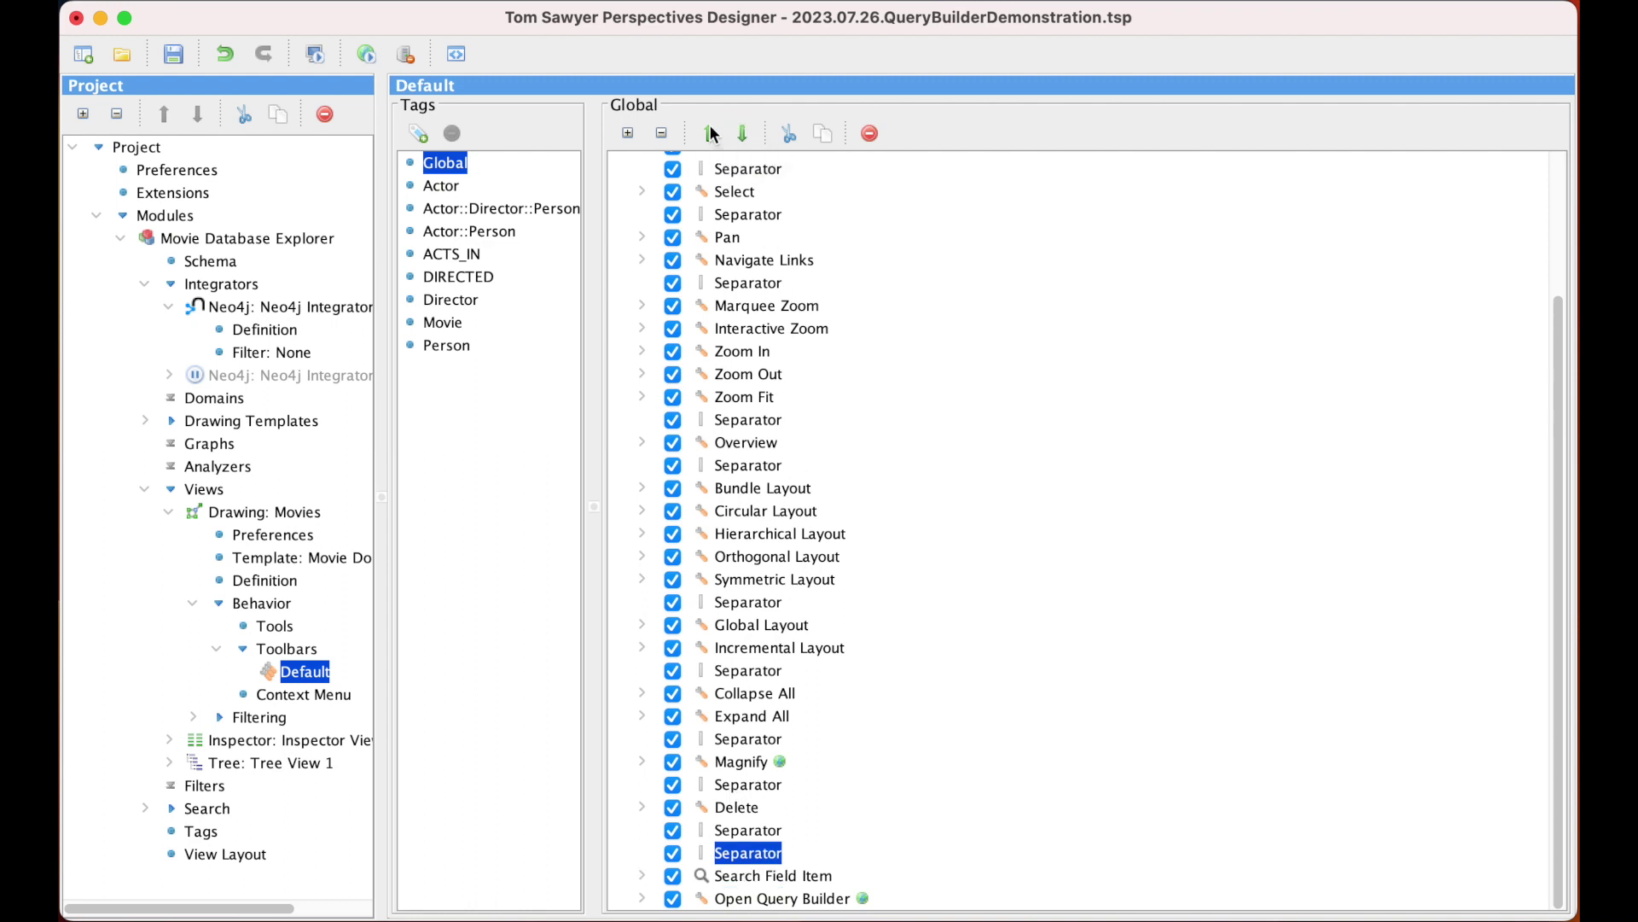
click(753, 833)
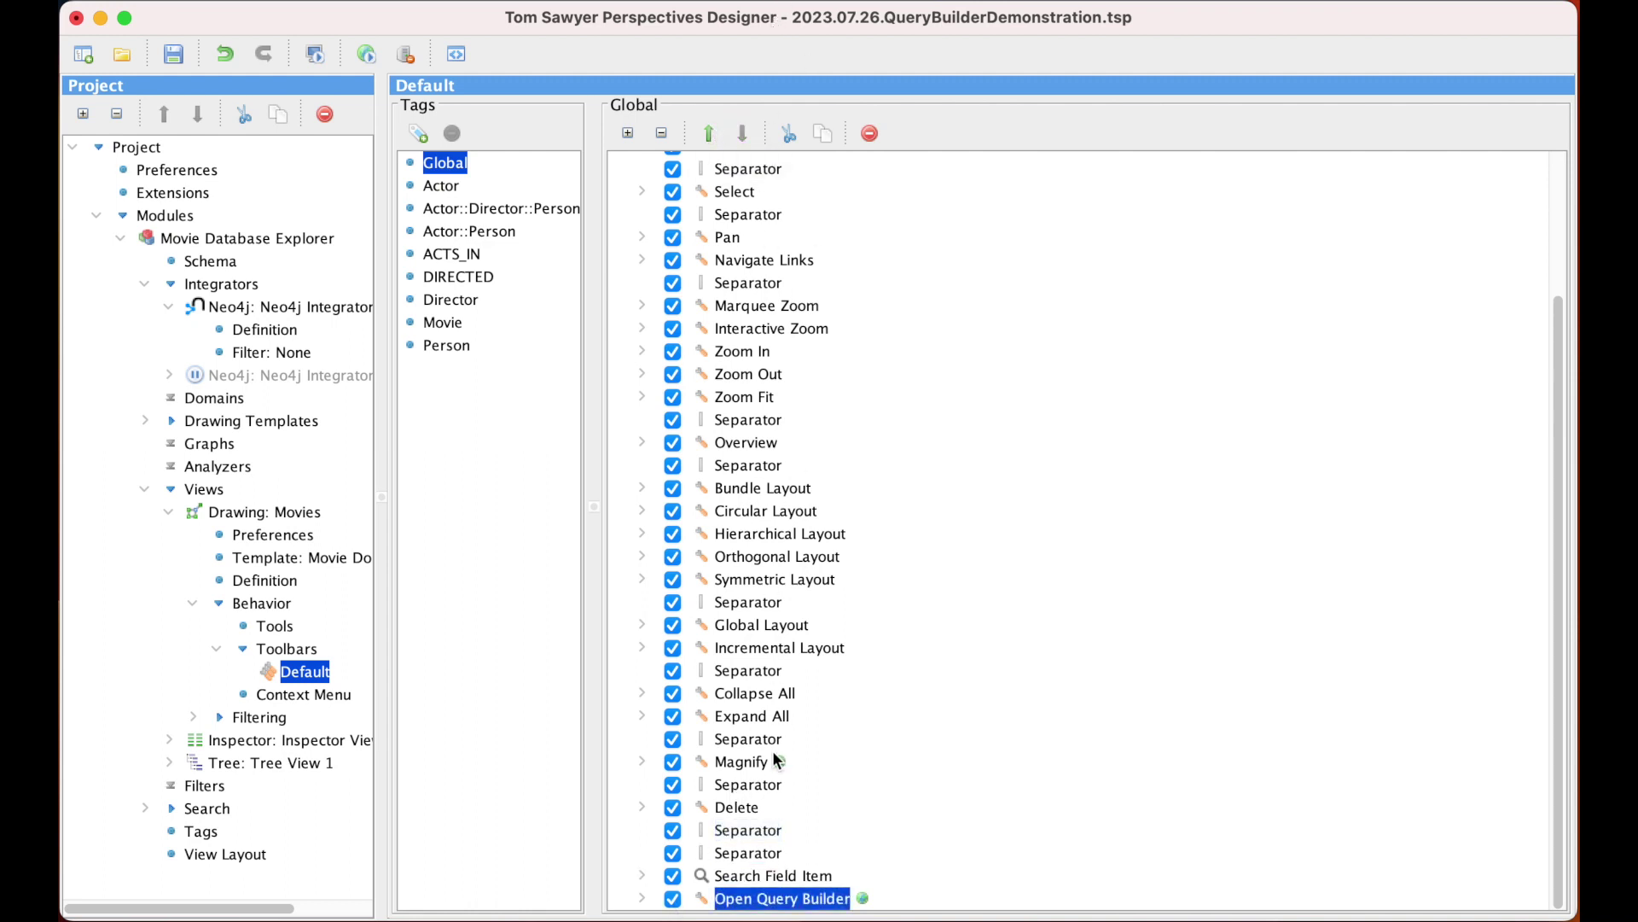
click(709, 134)
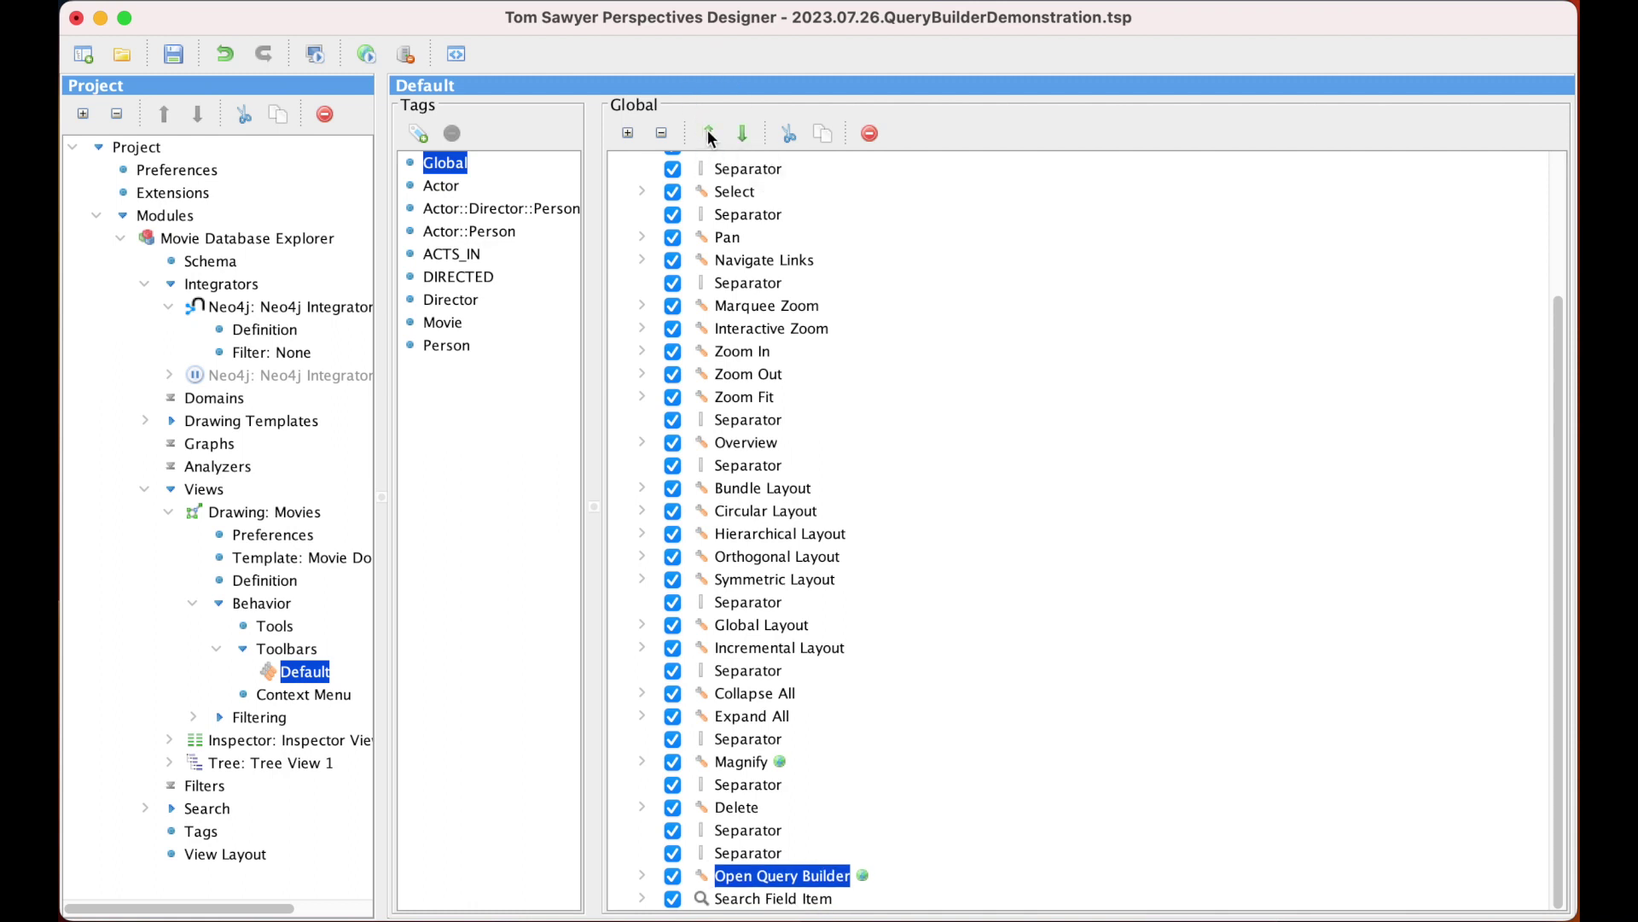
click(709, 134)
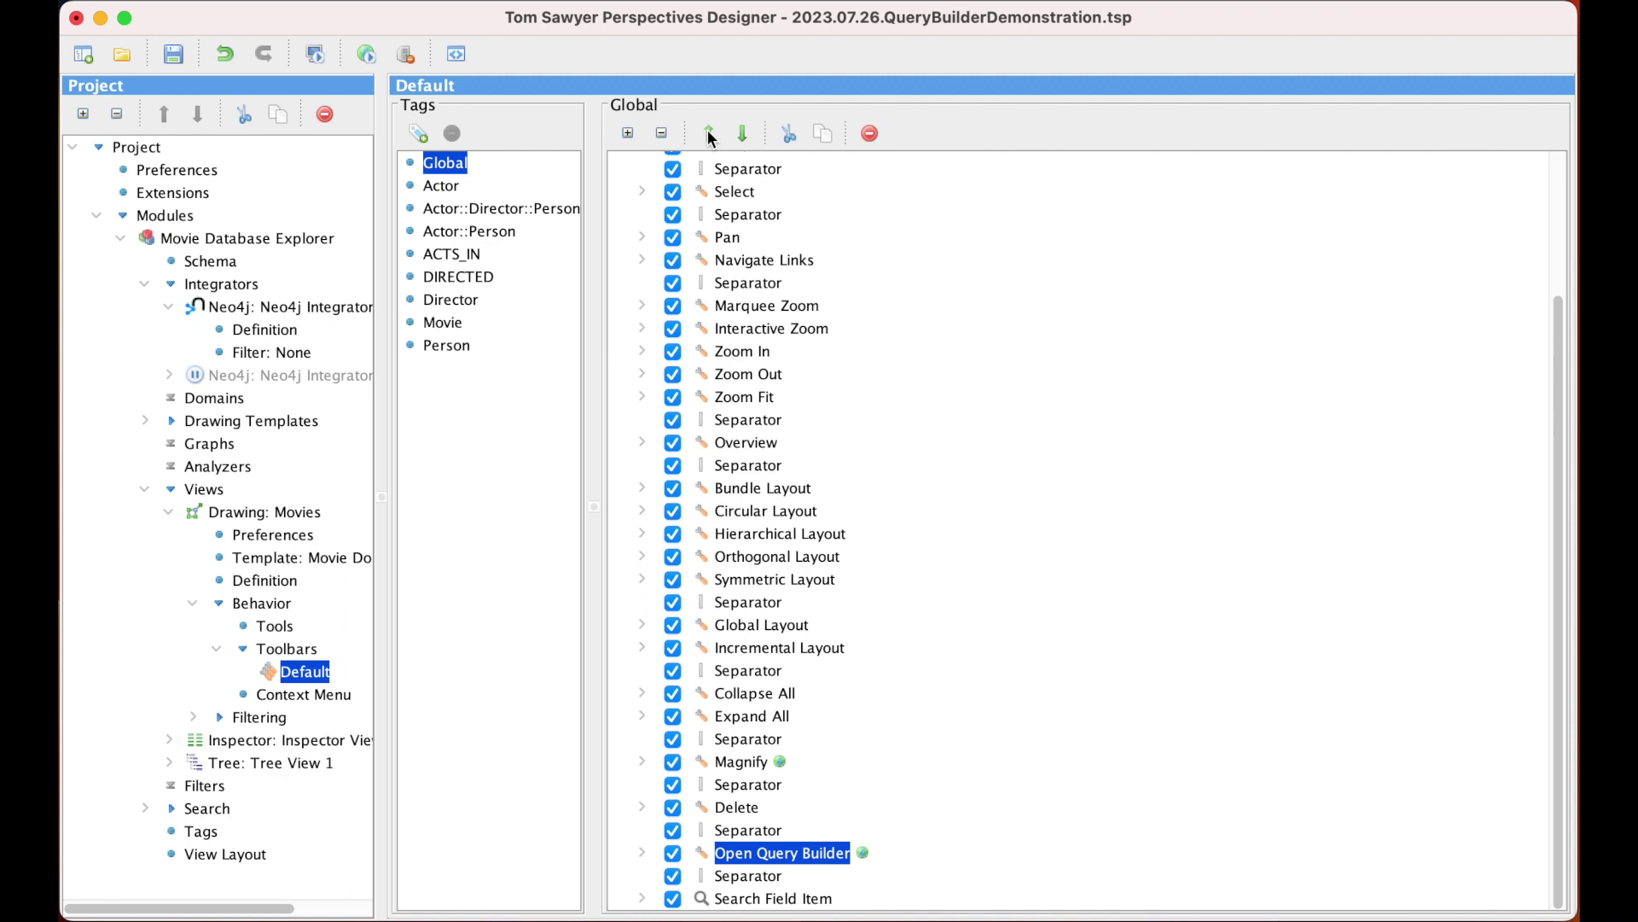
Preview the project in the web browser and start a Query Builder query for the Actor::Person element type
click(366, 54)
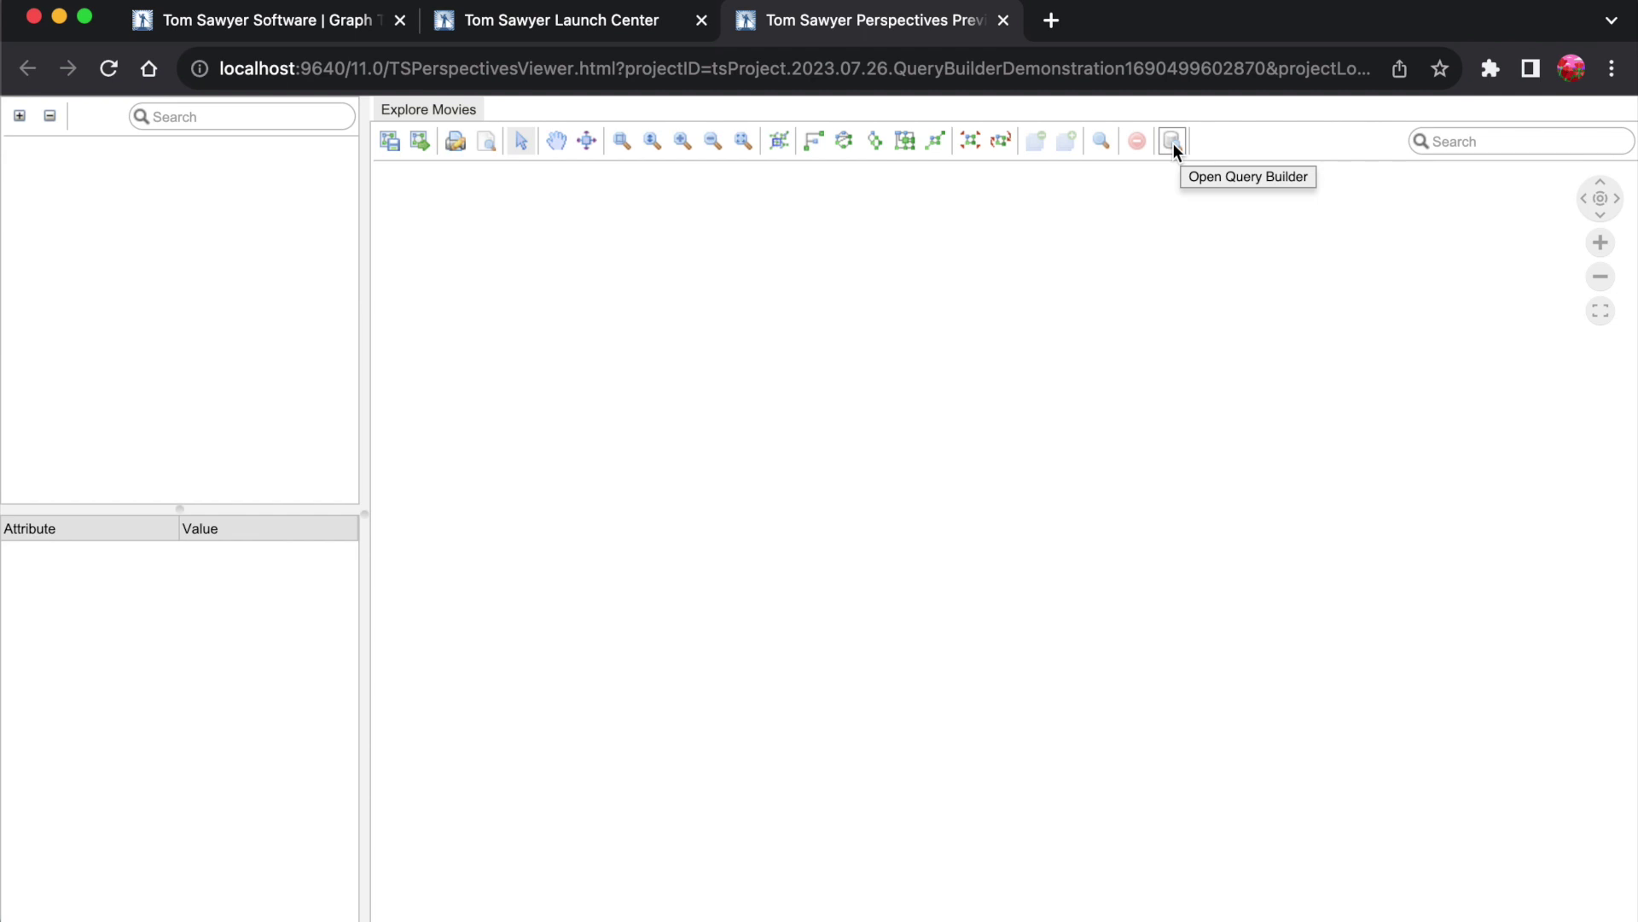
click(1173, 141)
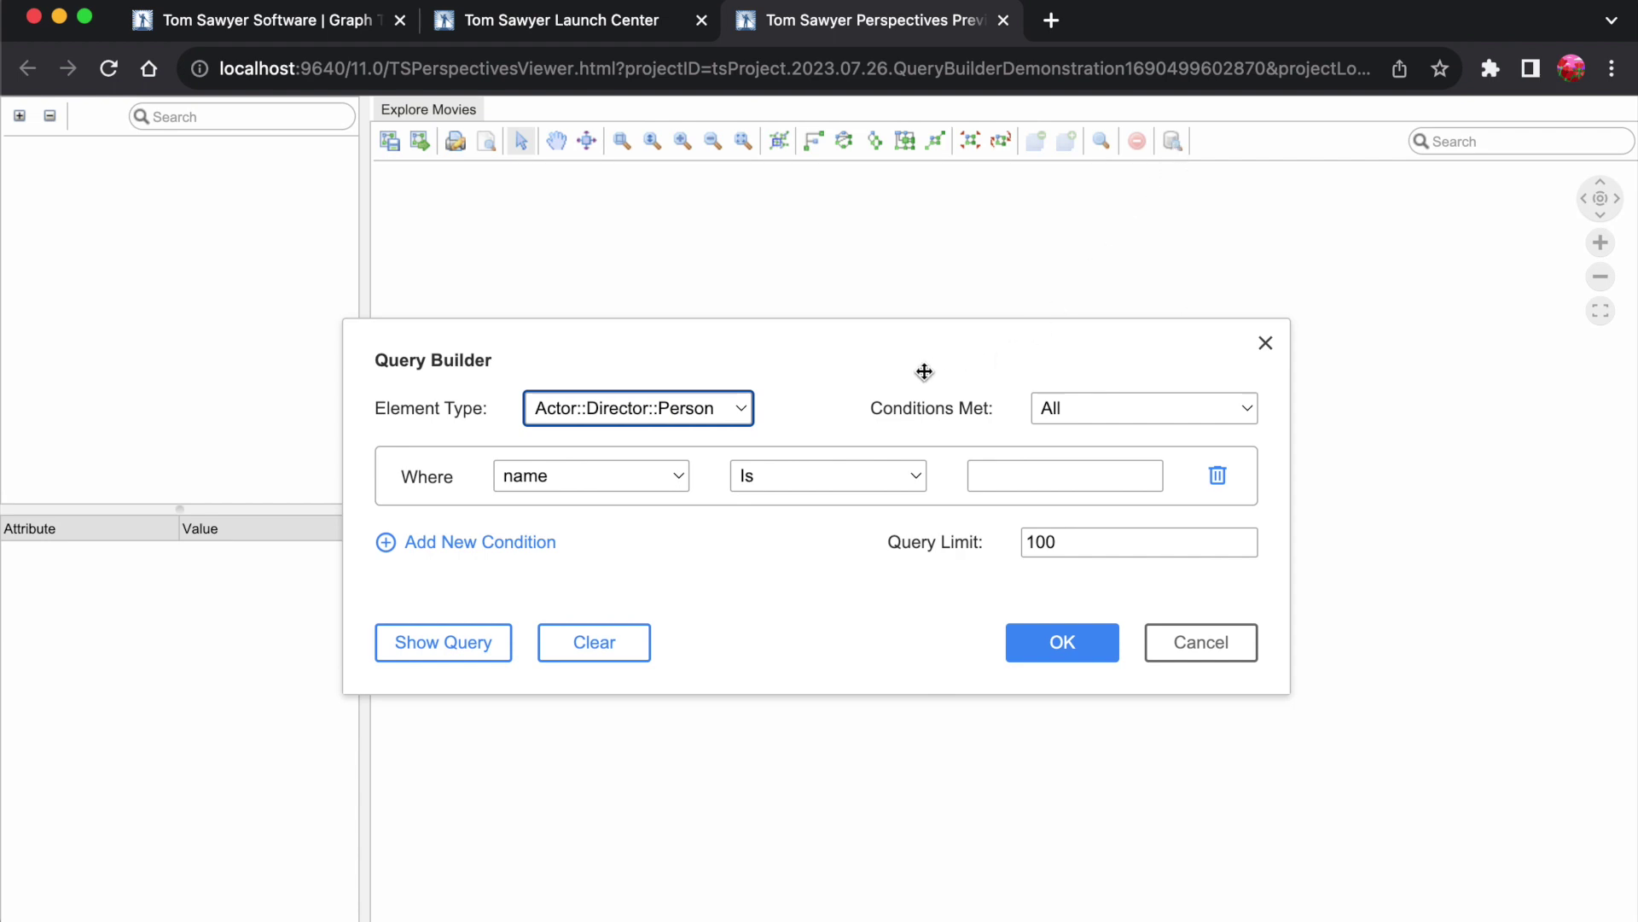
click(742, 408)
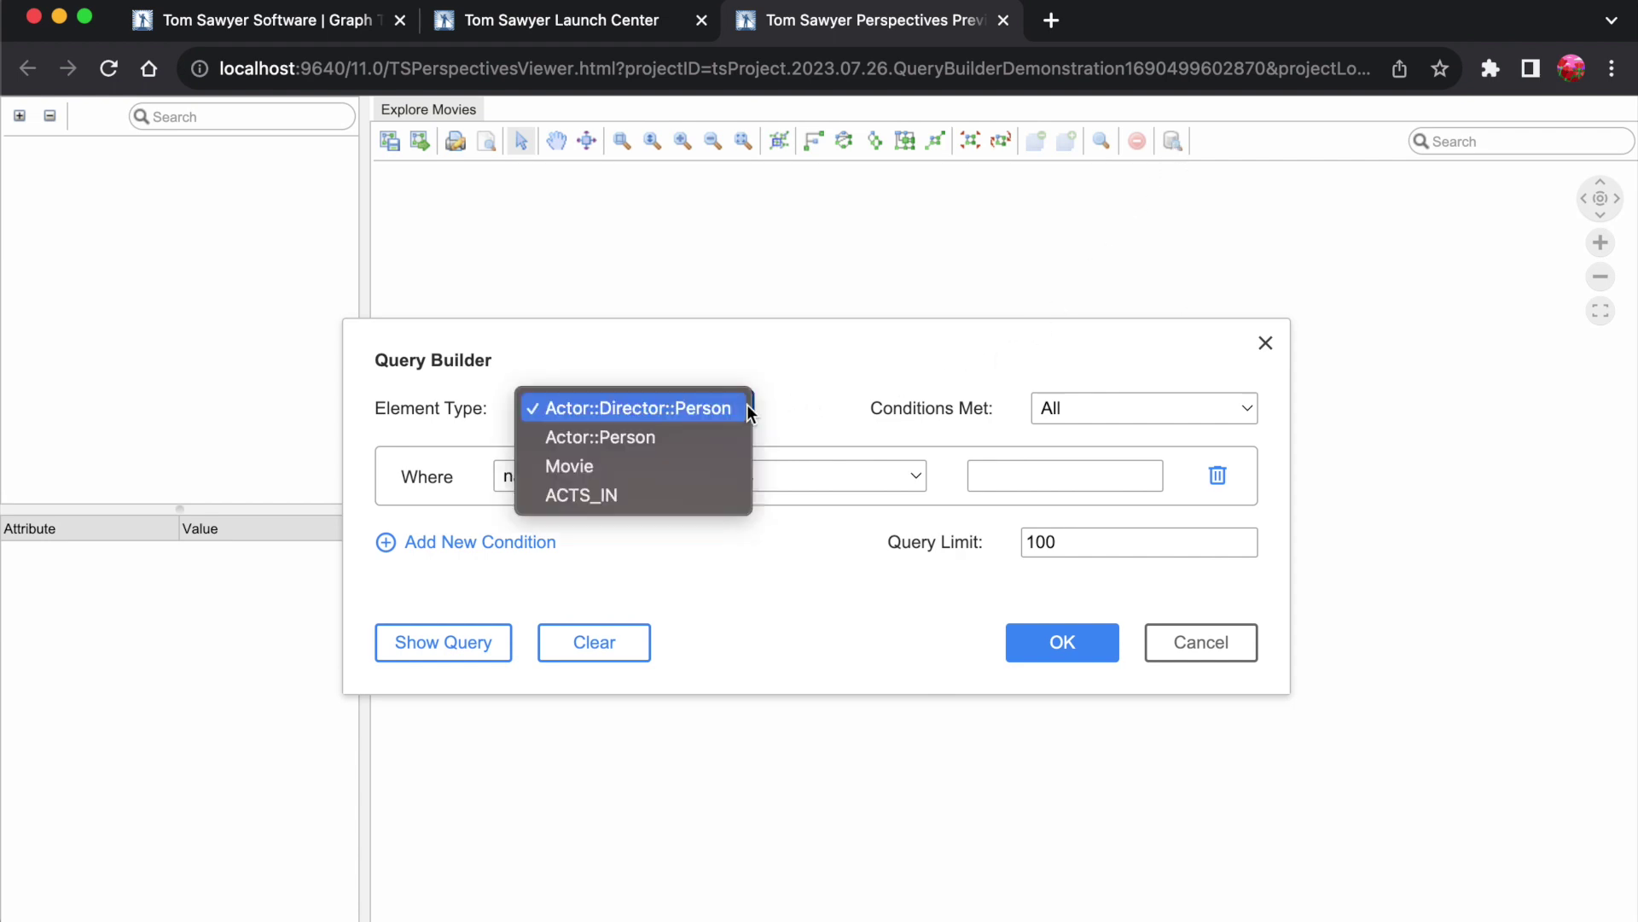
click(684, 438)
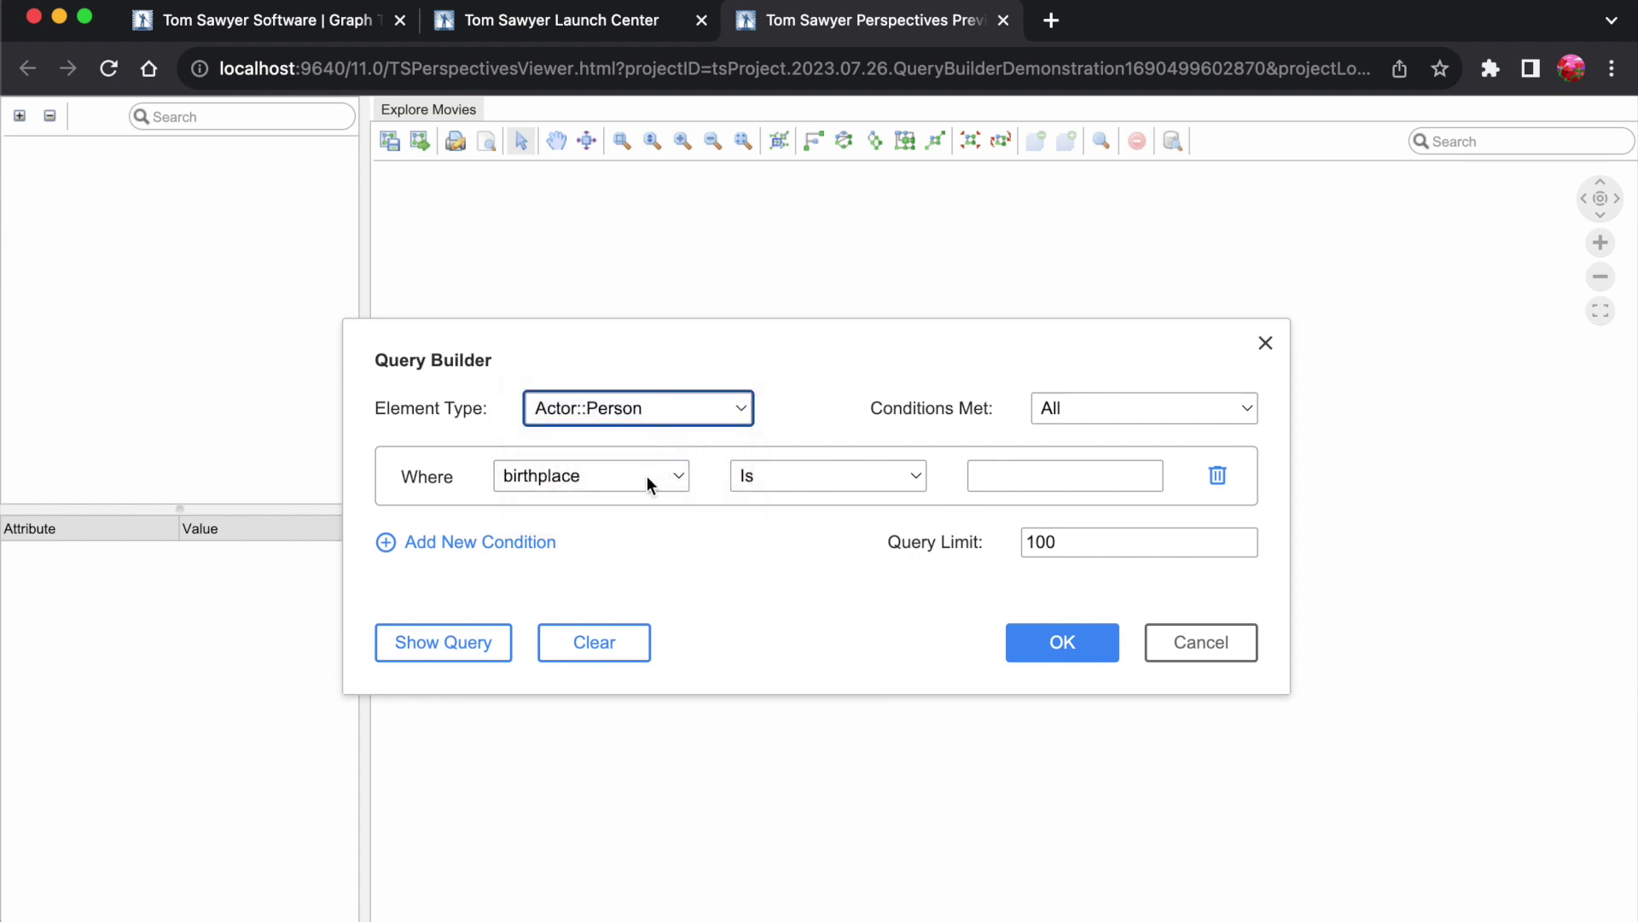
Run the query with the condition name Is Daniel Radcliffe and deselect the loaded node
click(676, 476)
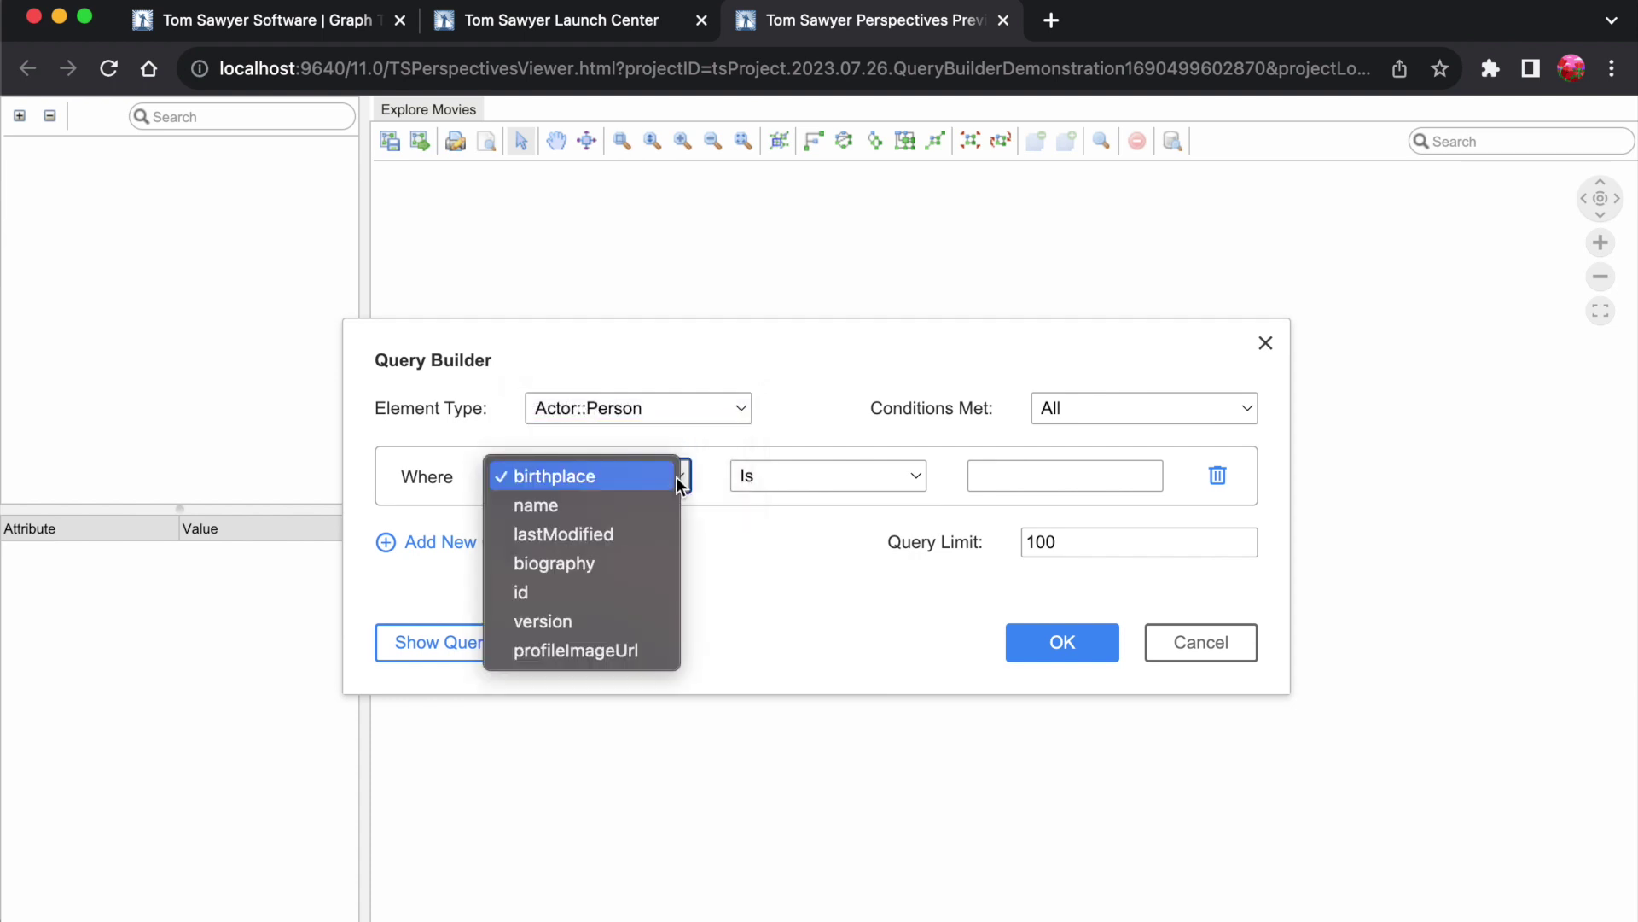
click(572, 505)
click(1036, 485)
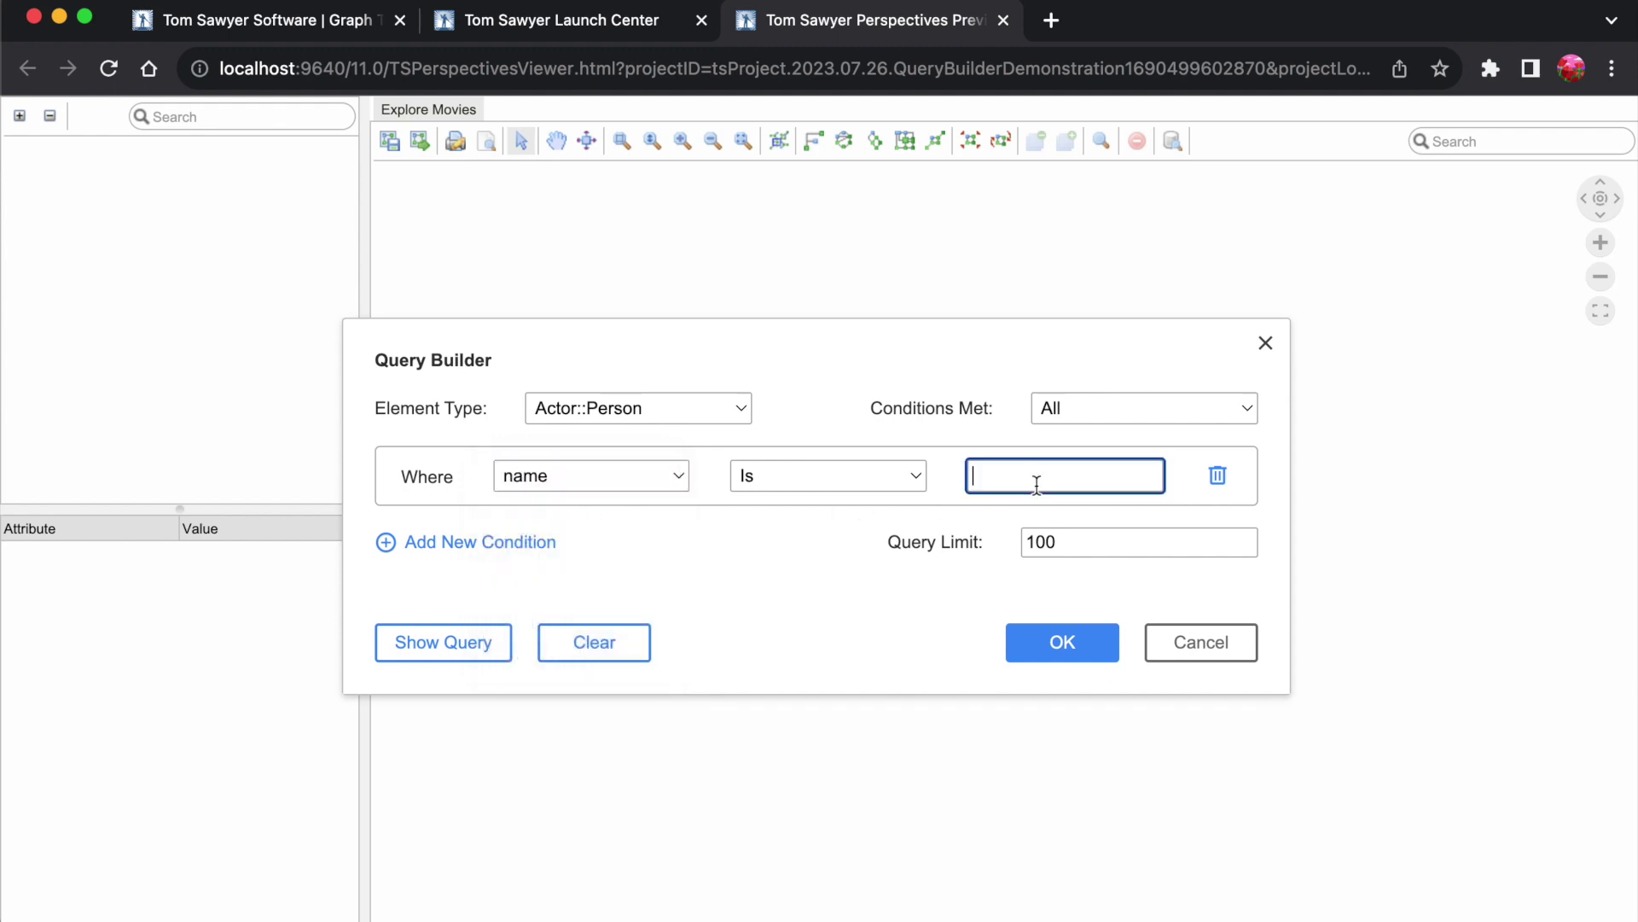
text(Daniel Radcliffe)
click(1078, 642)
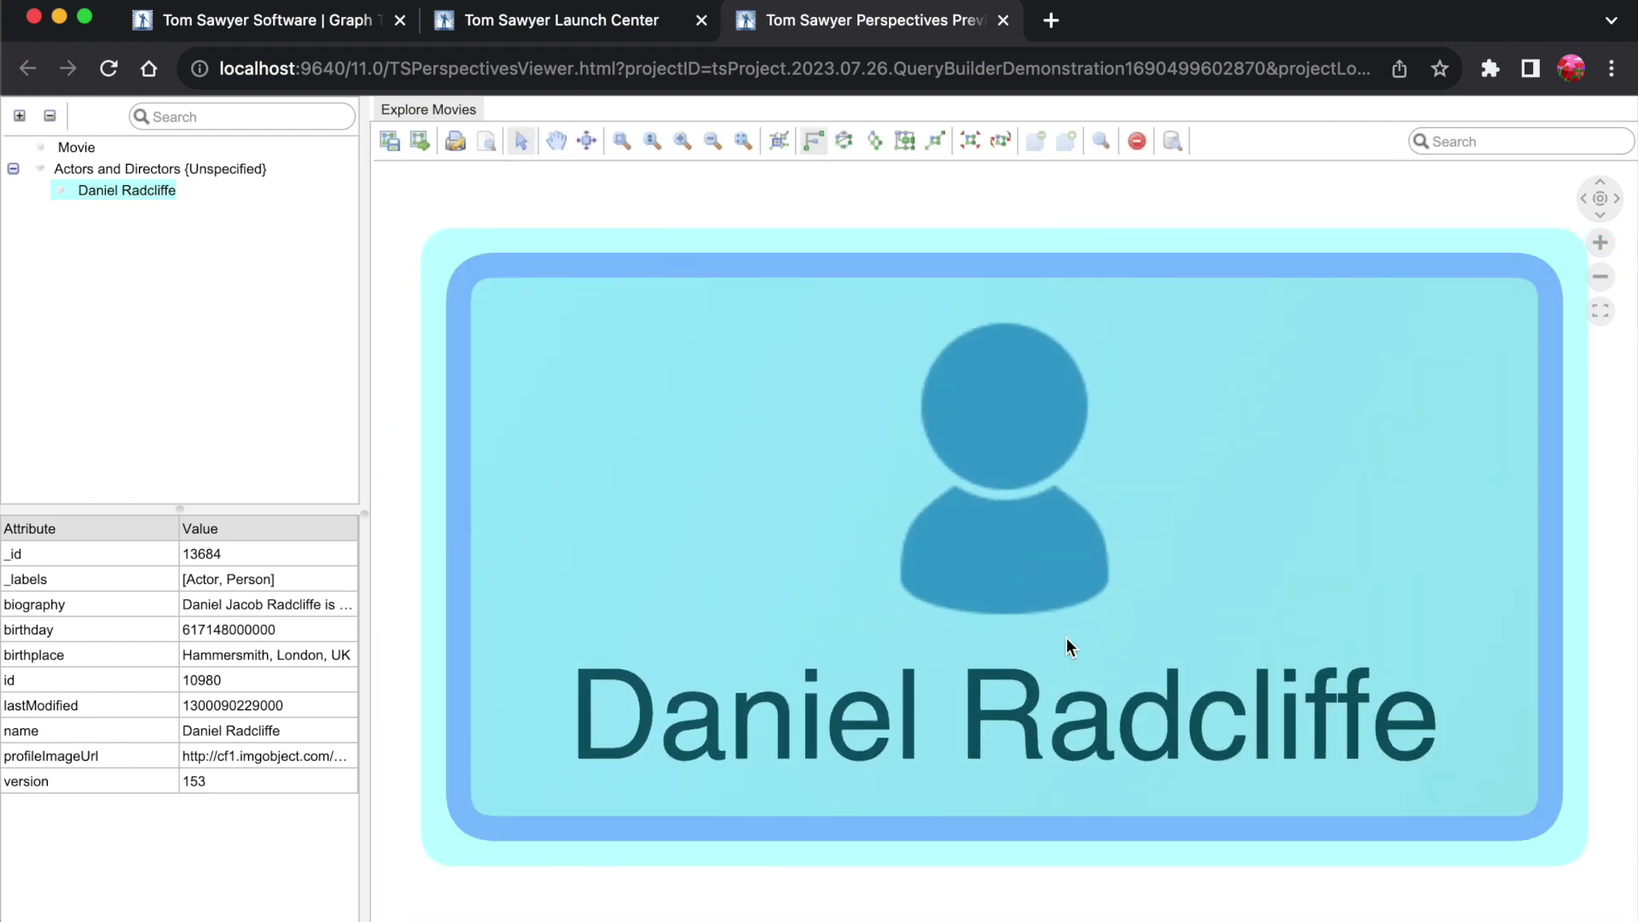
click(1083, 215)
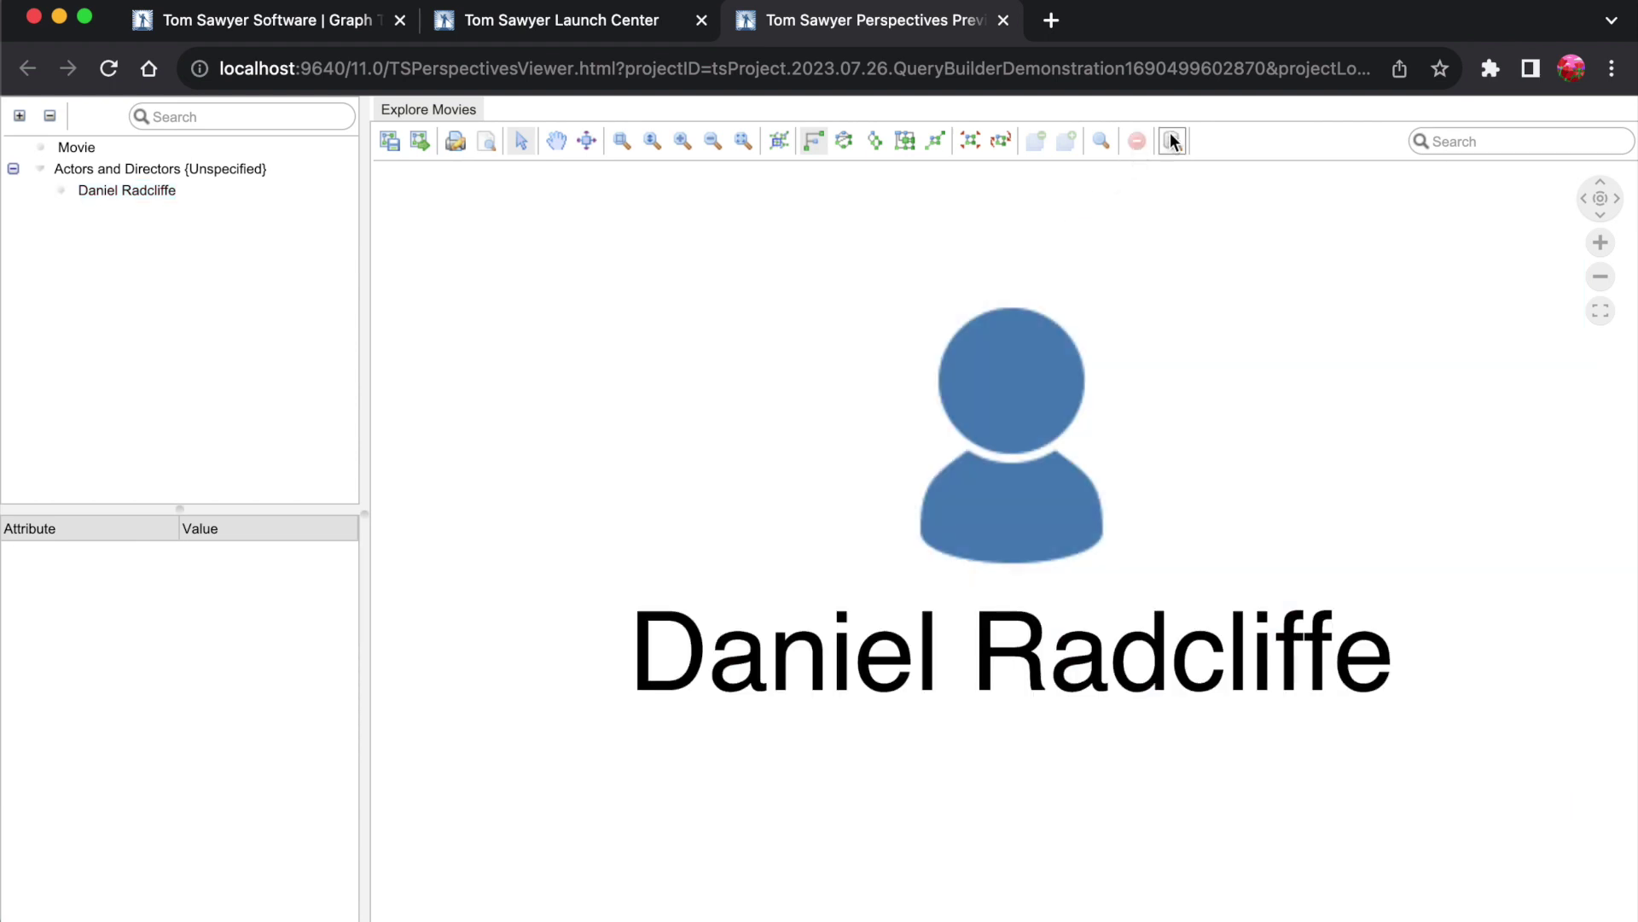
Start another query with element type ACTS_IN, keeping name as the condition's attribute
click(1171, 138)
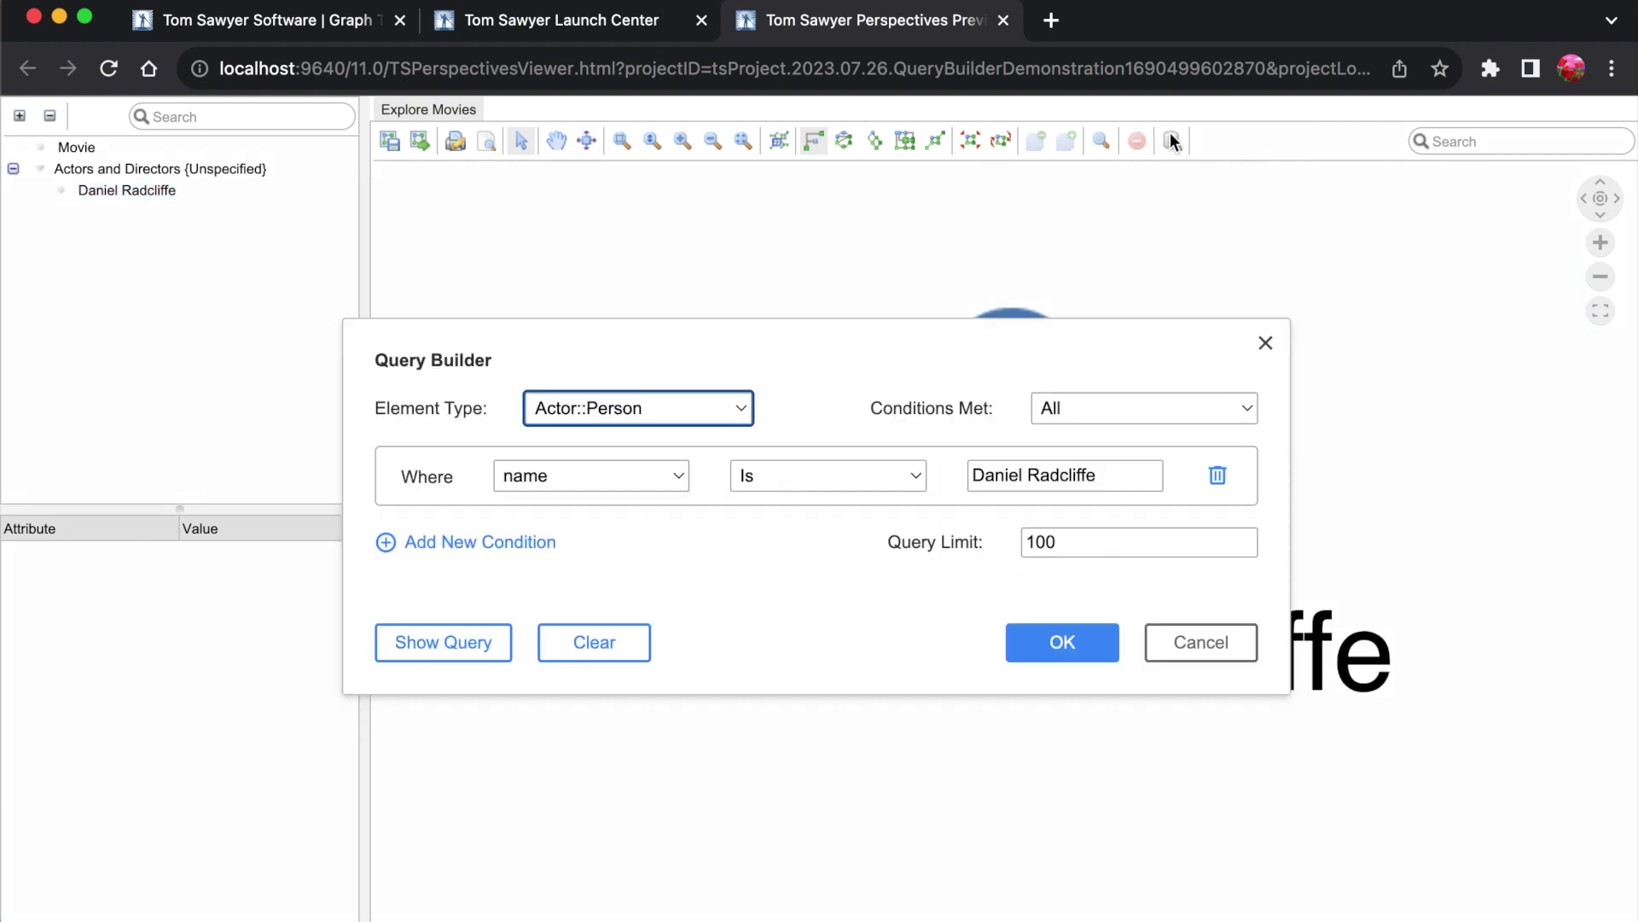
click(741, 407)
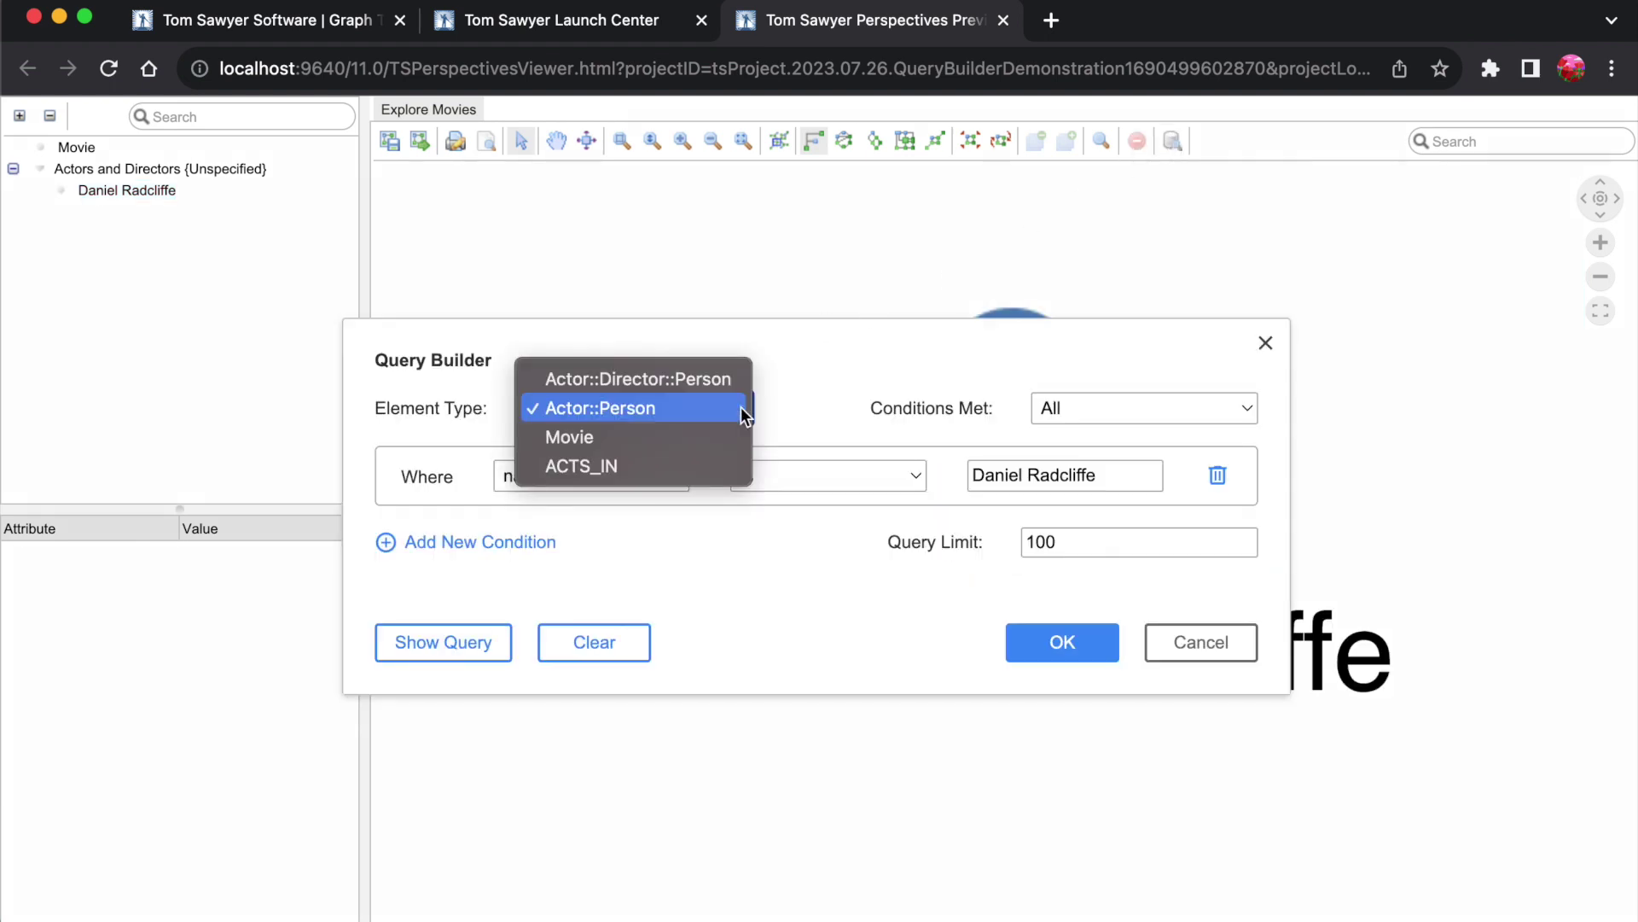
click(652, 464)
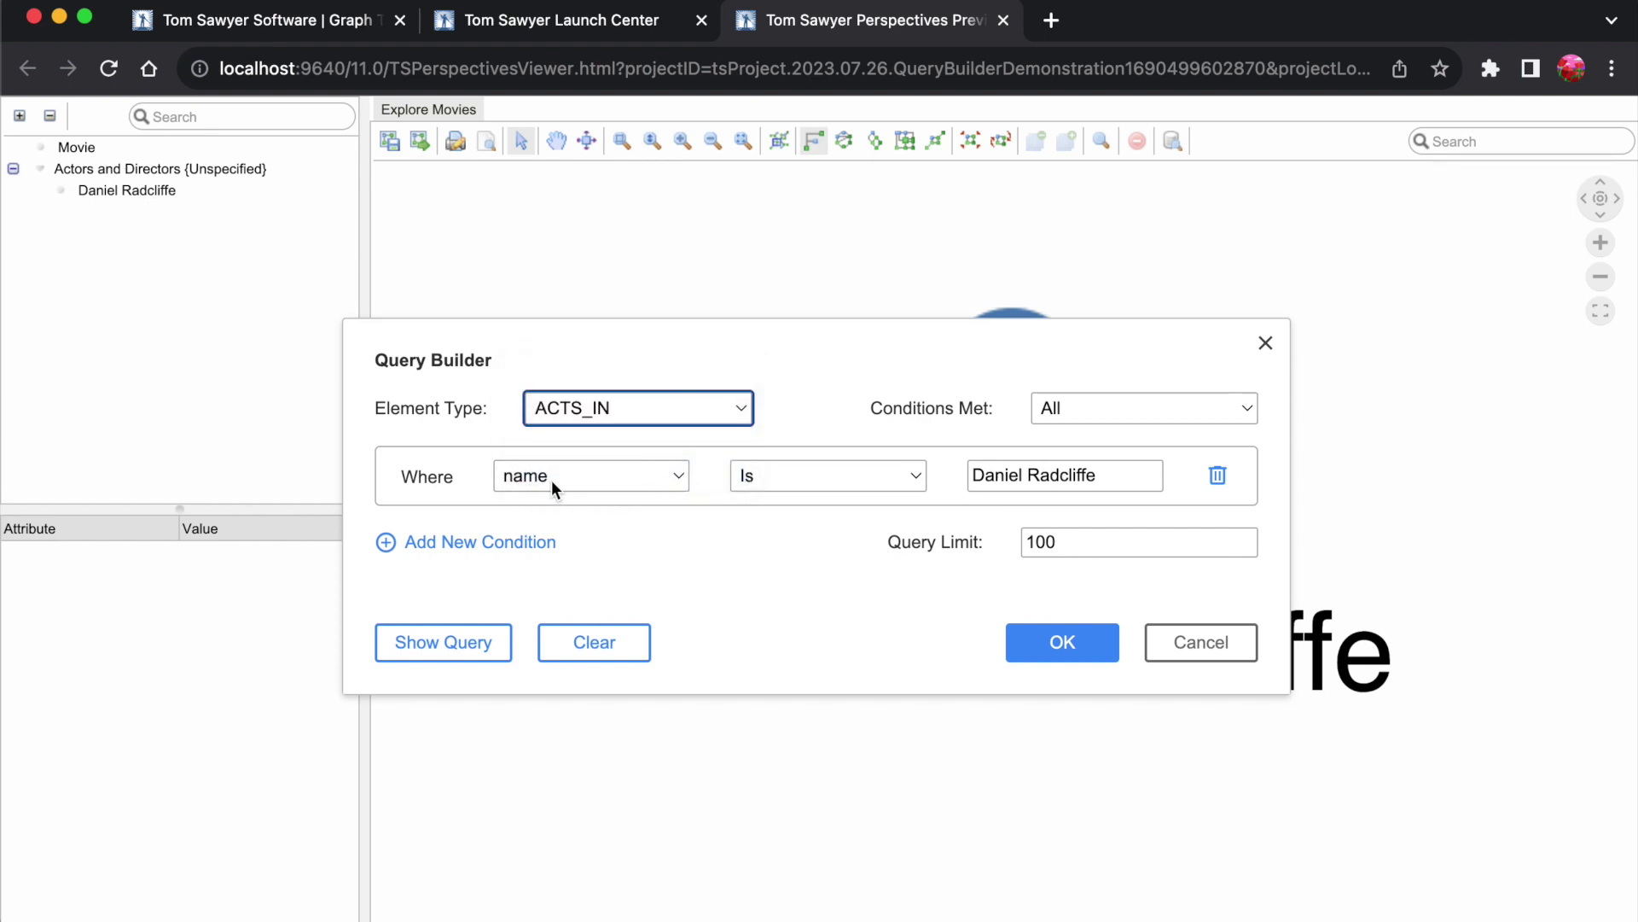
click(686, 478)
click(529, 484)
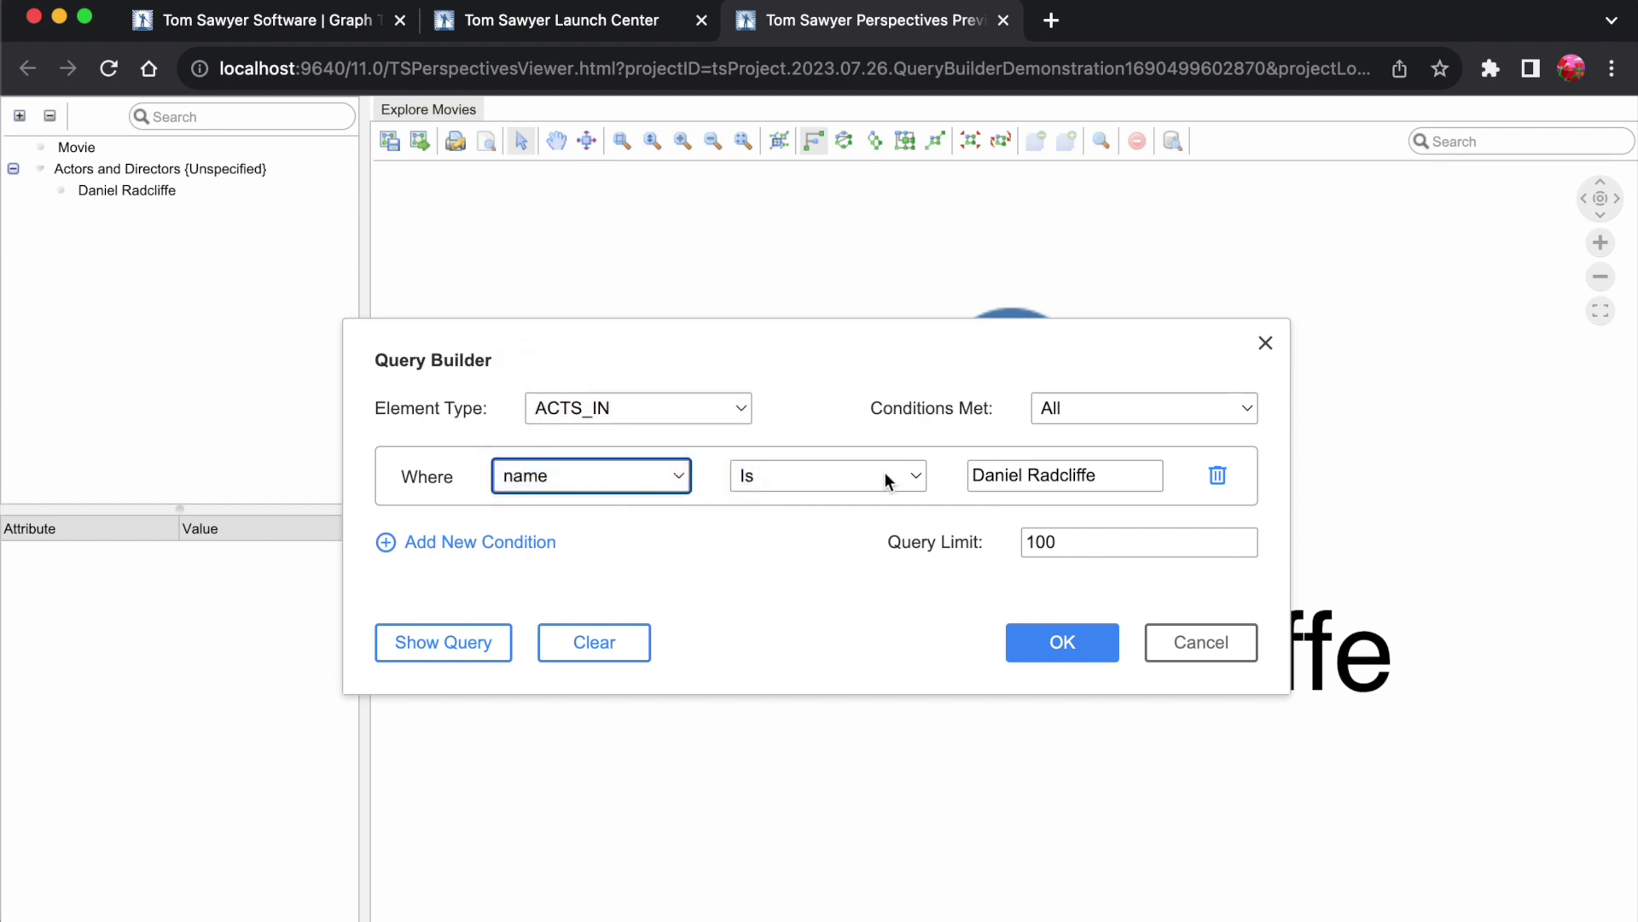
Change the condition's value to Harry Potter, run the query and clear the selection in the drawing
click(1102, 475)
drag(1104, 474, 947, 480)
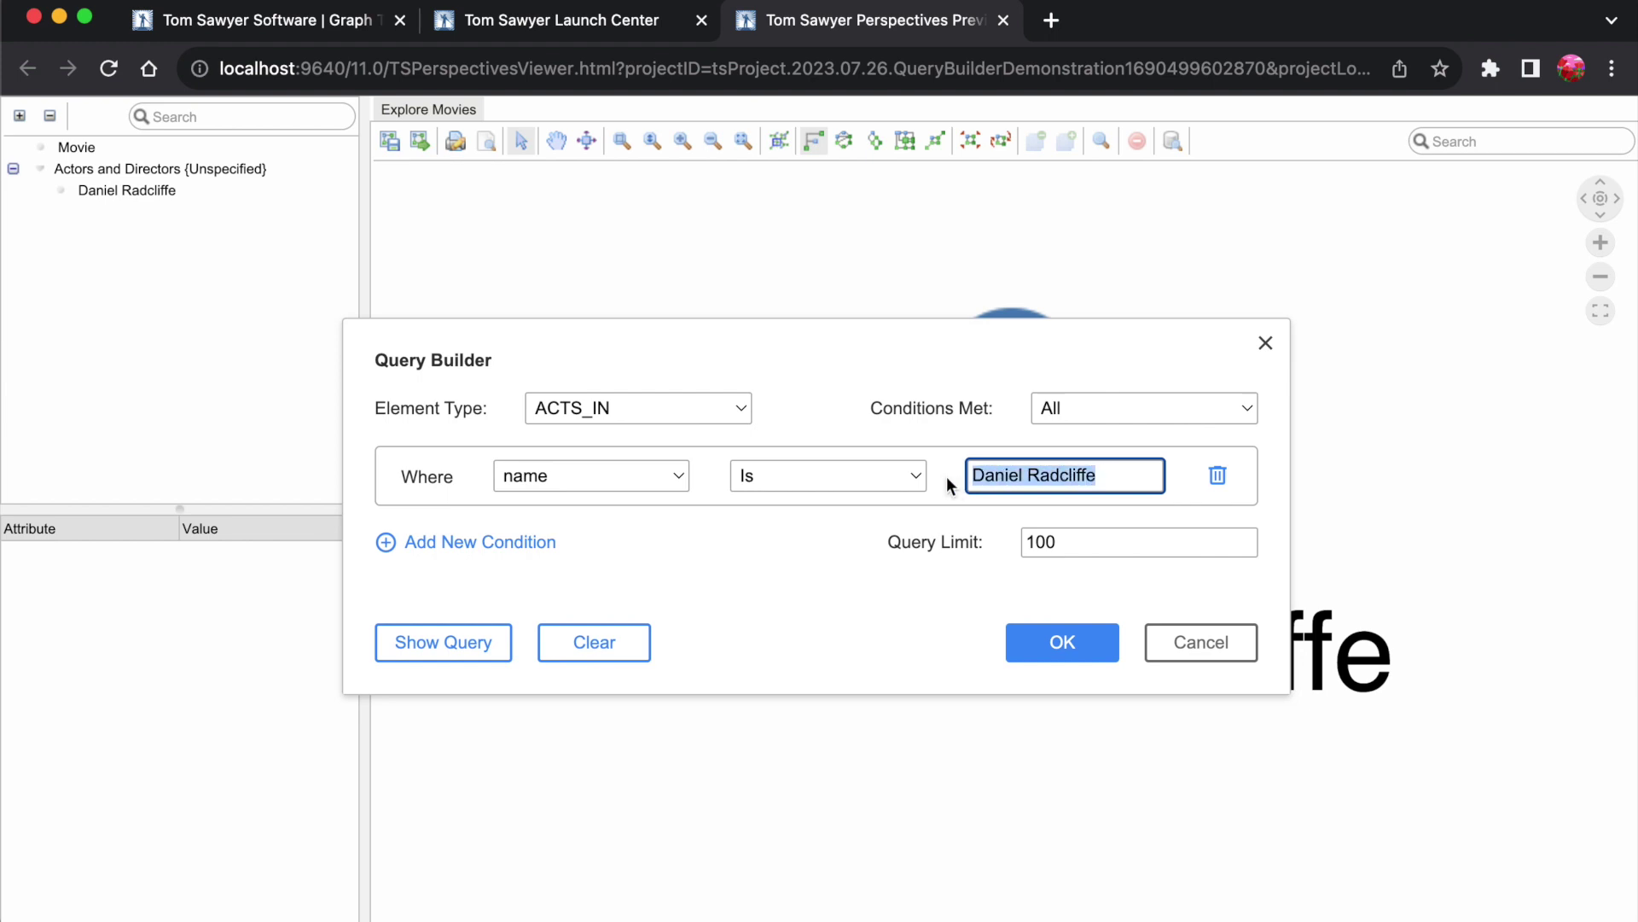
key(BackSpace)
text(Harry P)
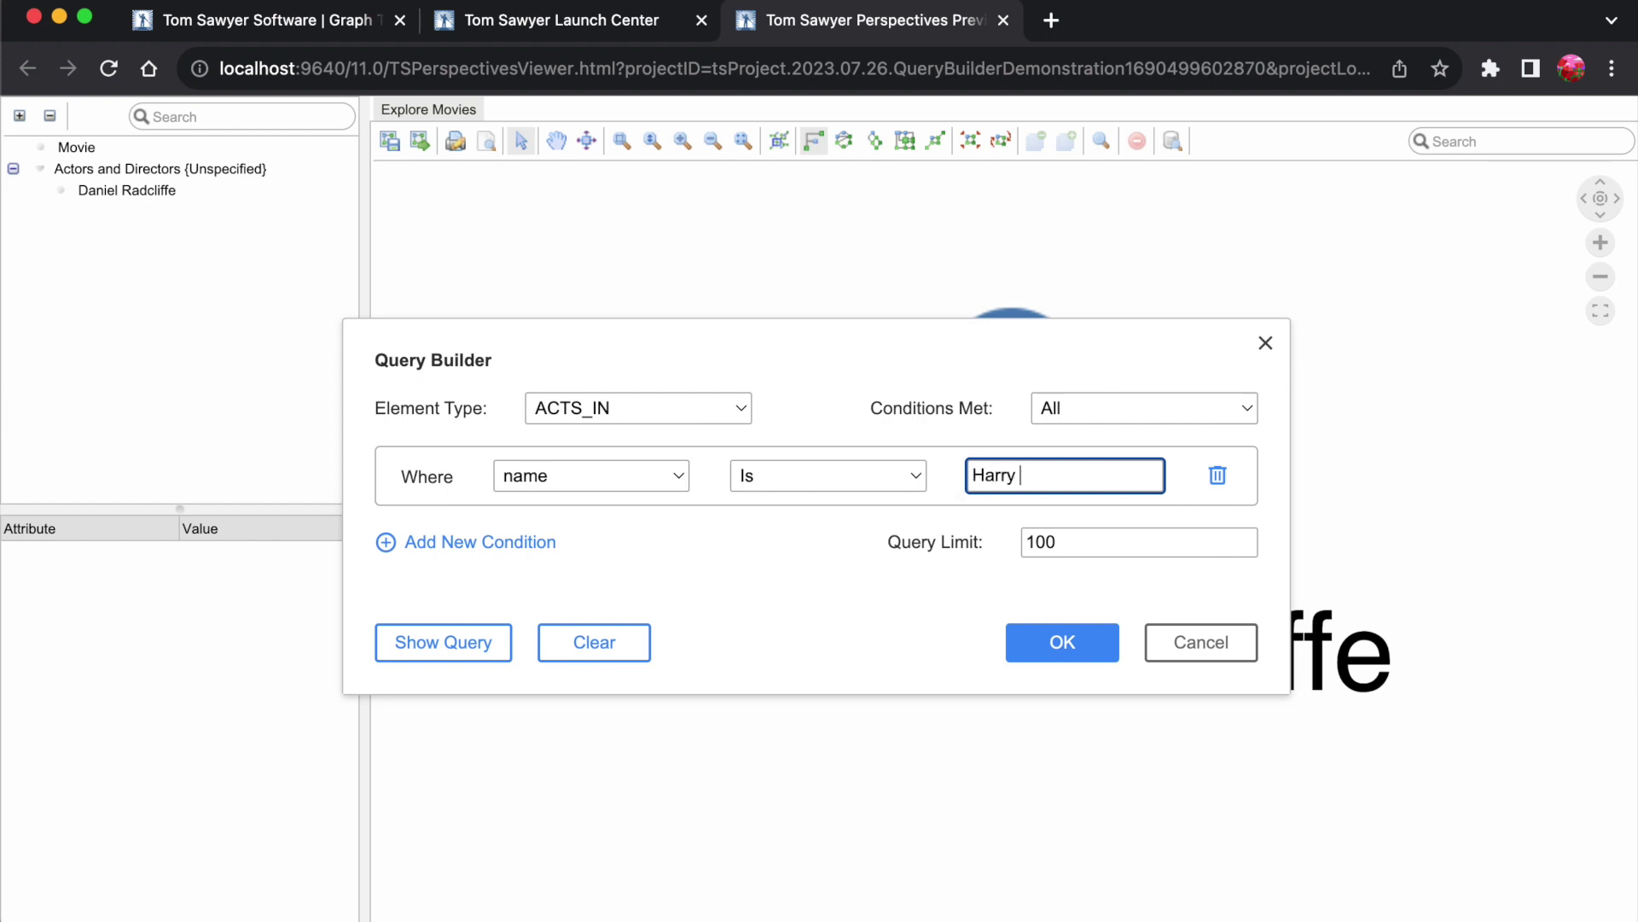
text(otter)
click(1030, 657)
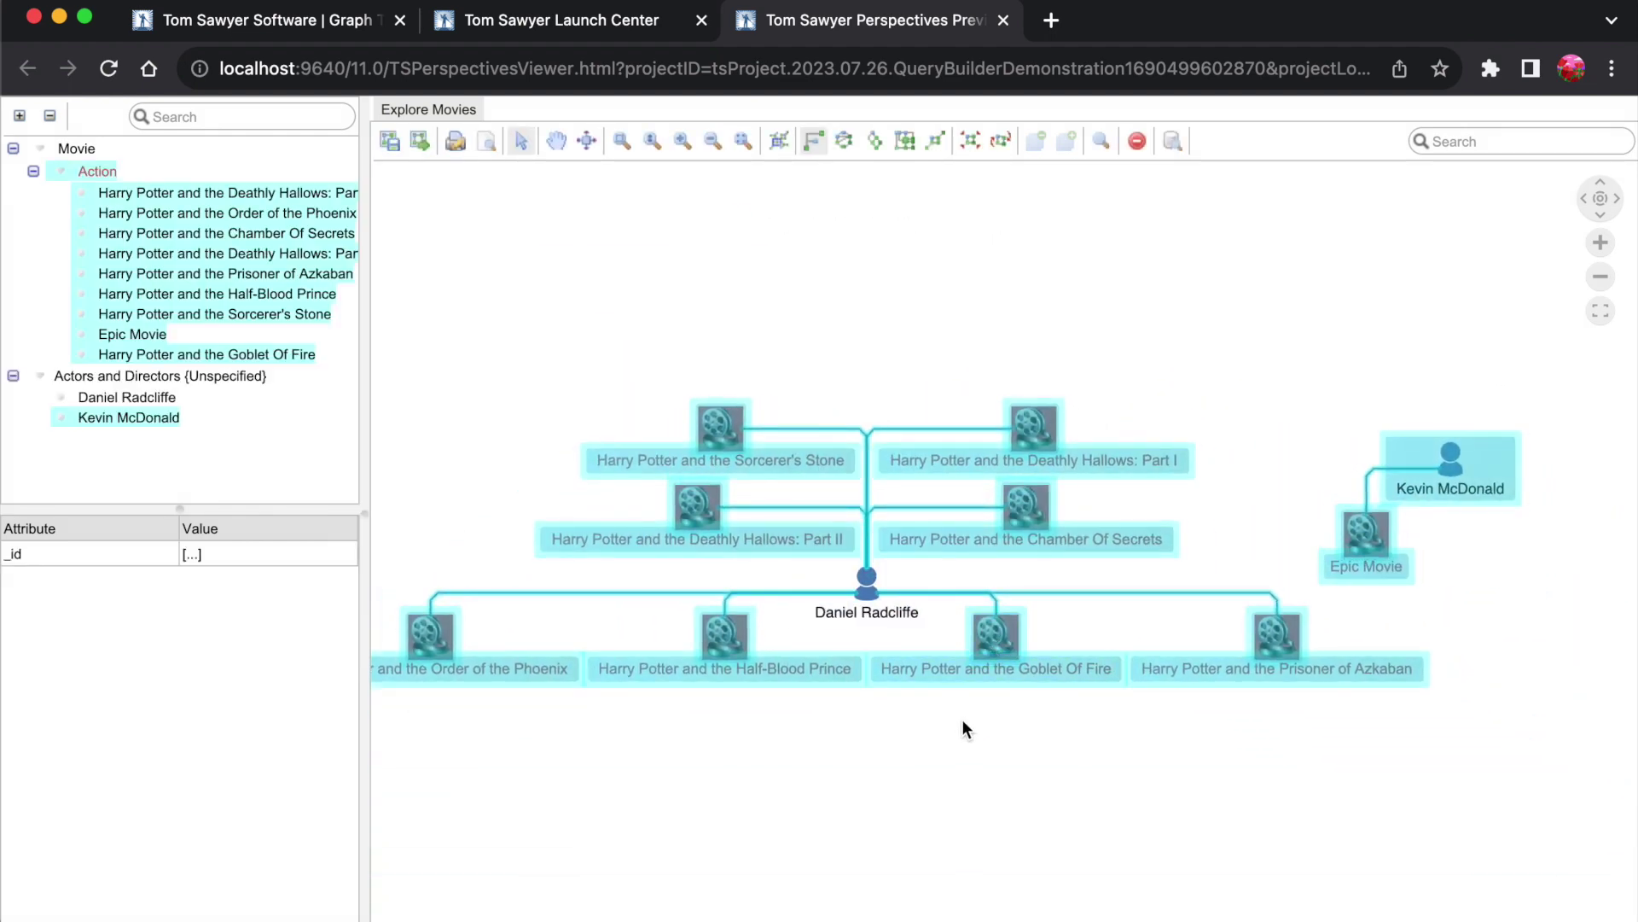
click(956, 729)
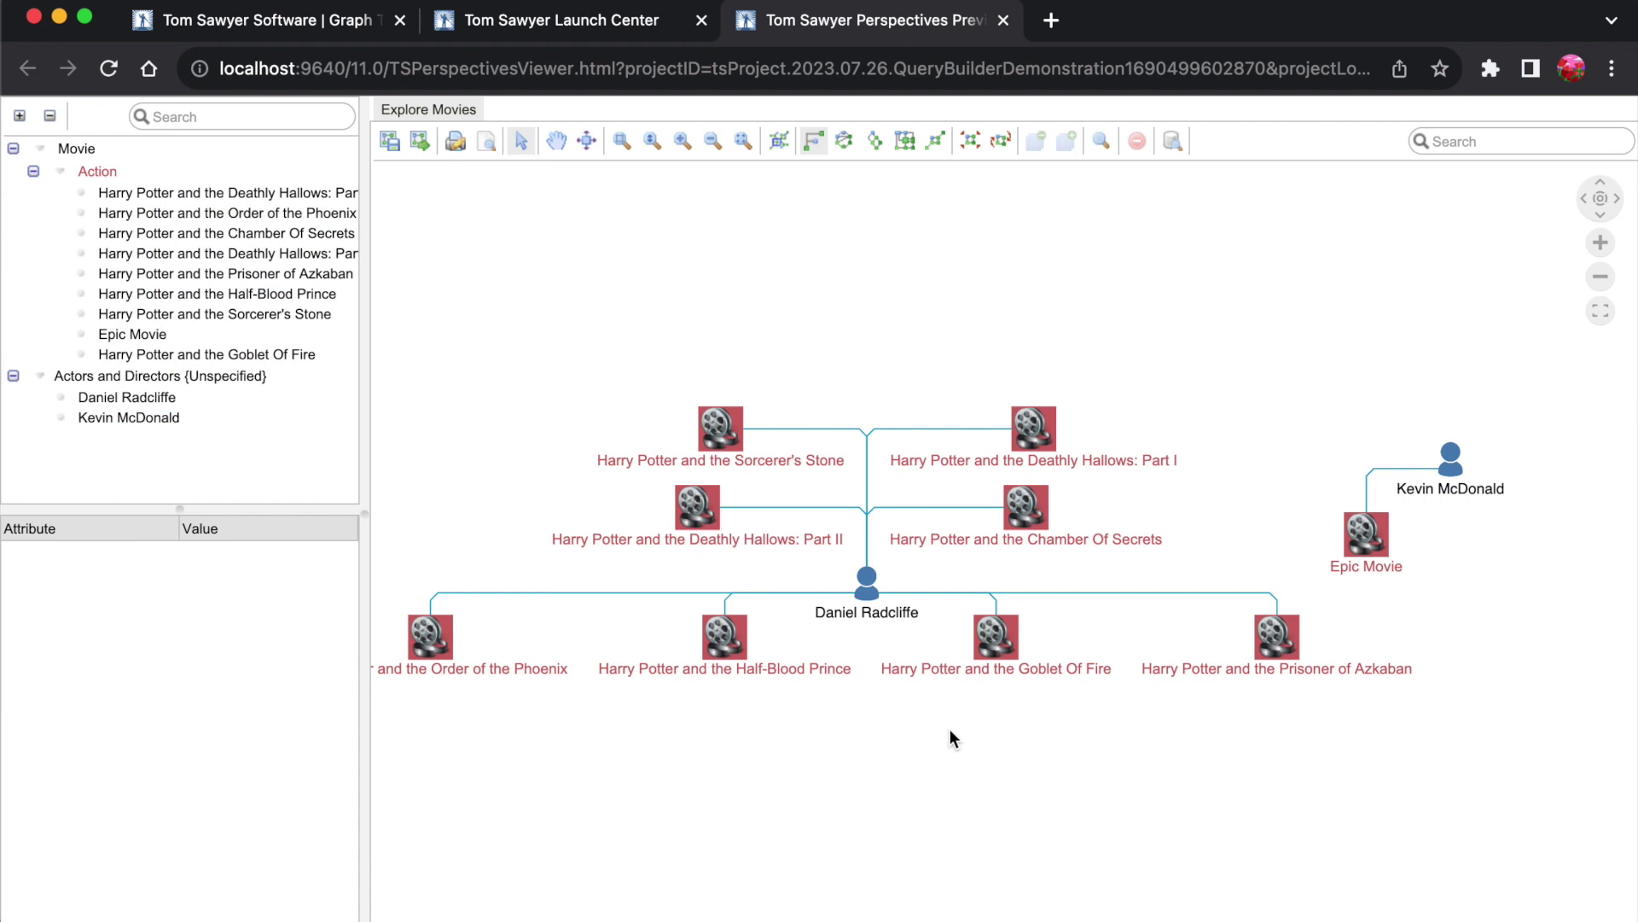
Inspect the link to Epic Movie and delete that movie together with its connected actor from the drawing
click(1398, 470)
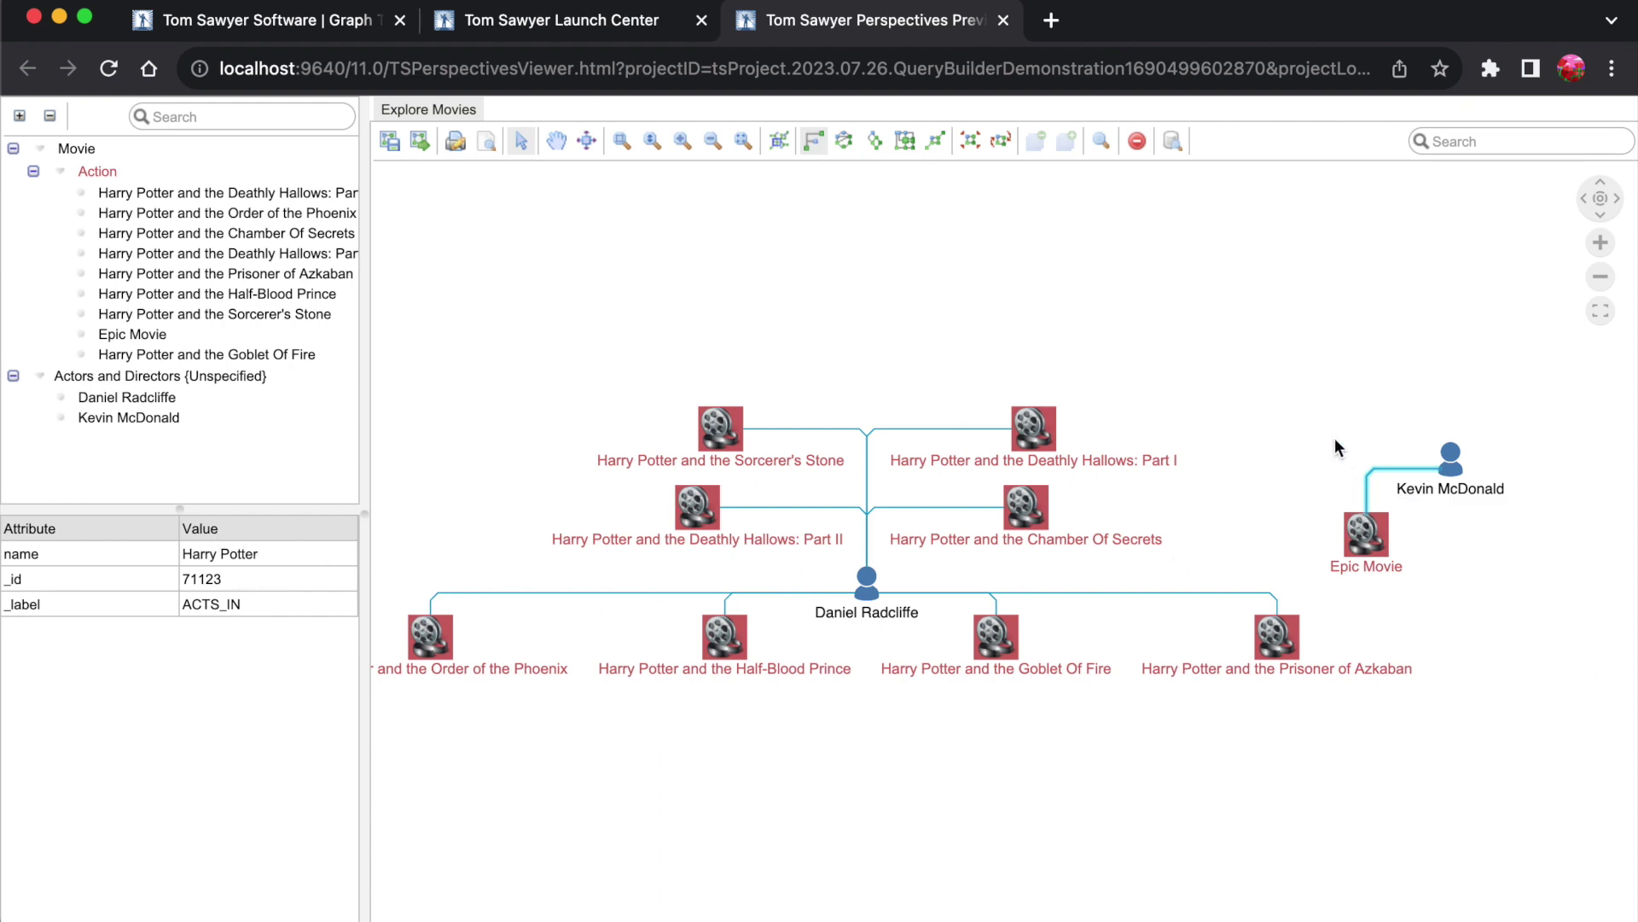
drag(1313, 417, 1541, 597)
key(Delete)
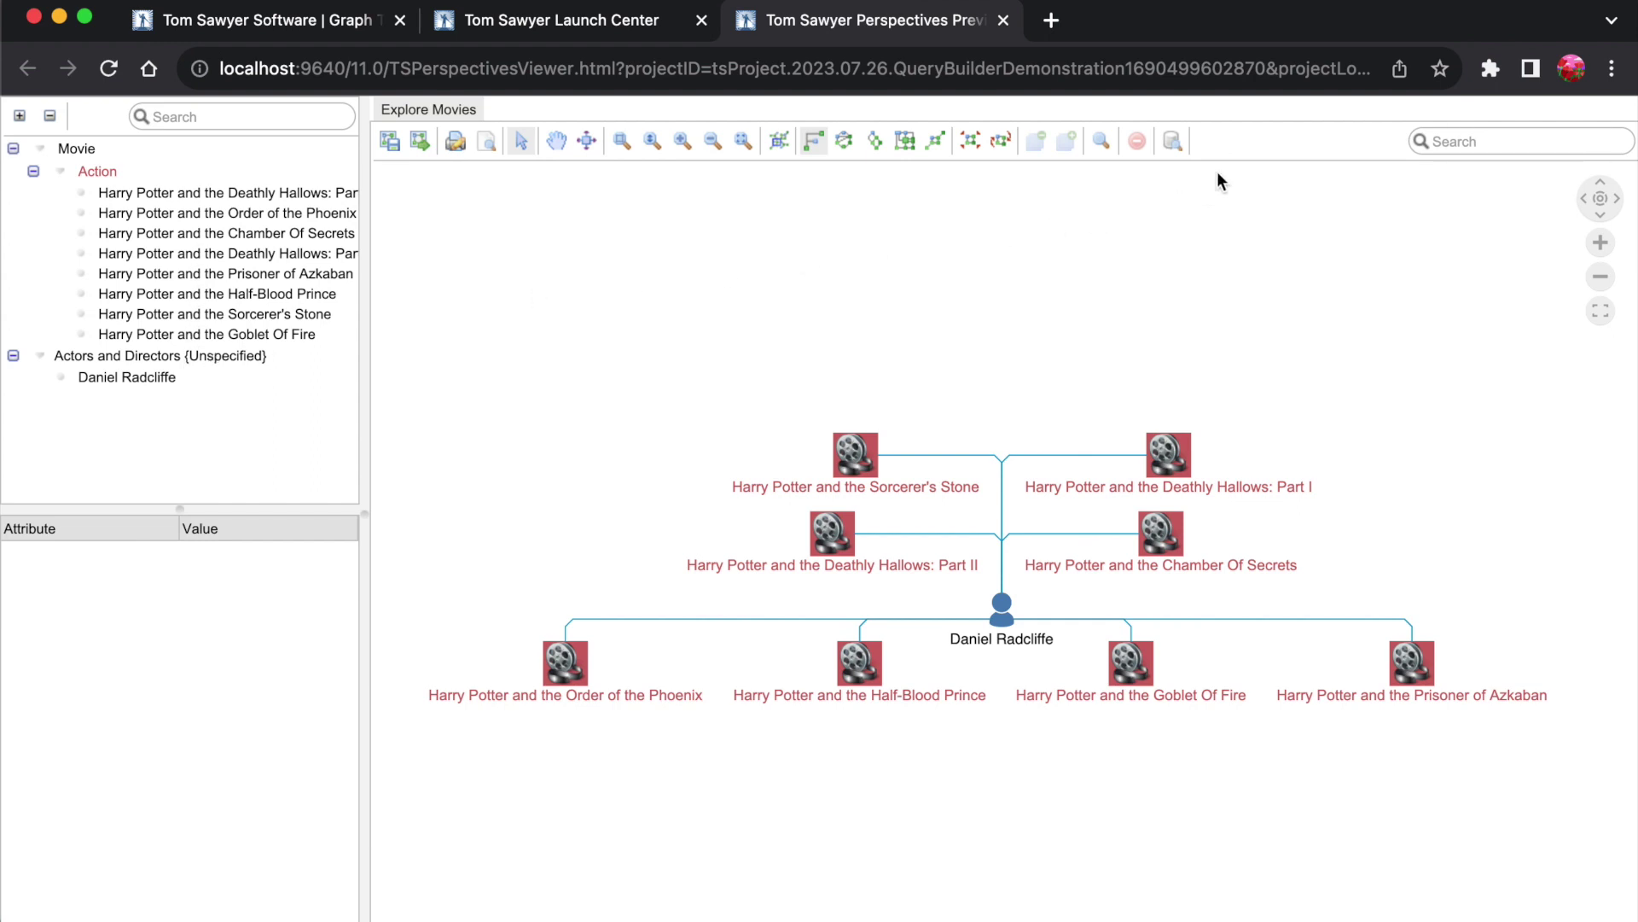
Run an ACTS_IN query for name Starts With Bellatrix and clear the selection in the drawing
click(1178, 142)
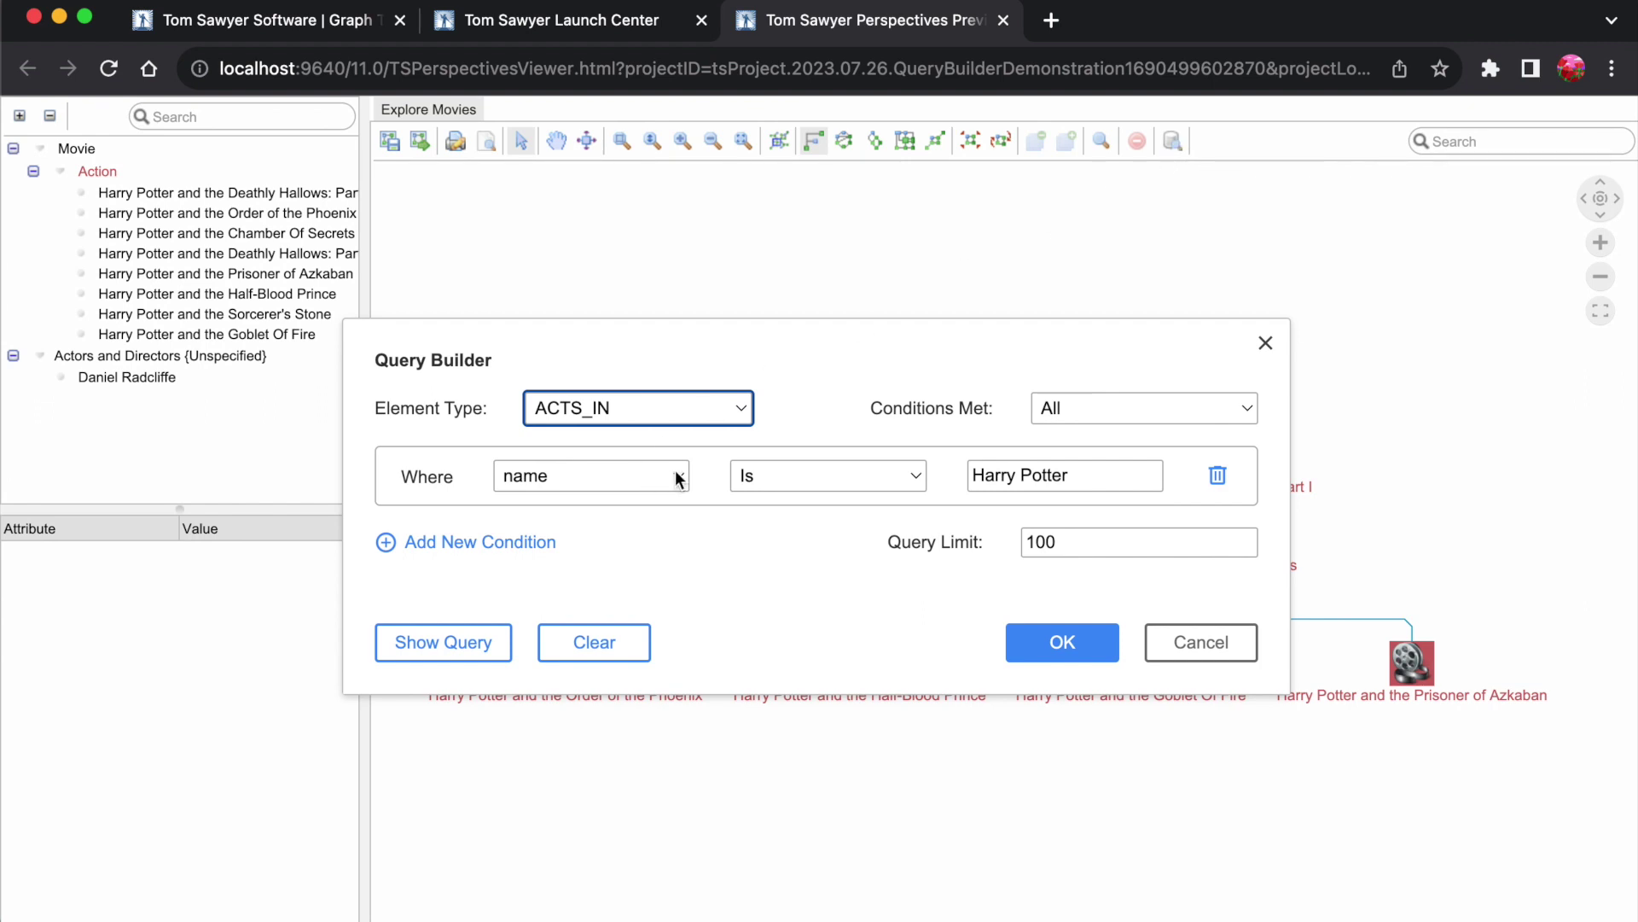
click(912, 474)
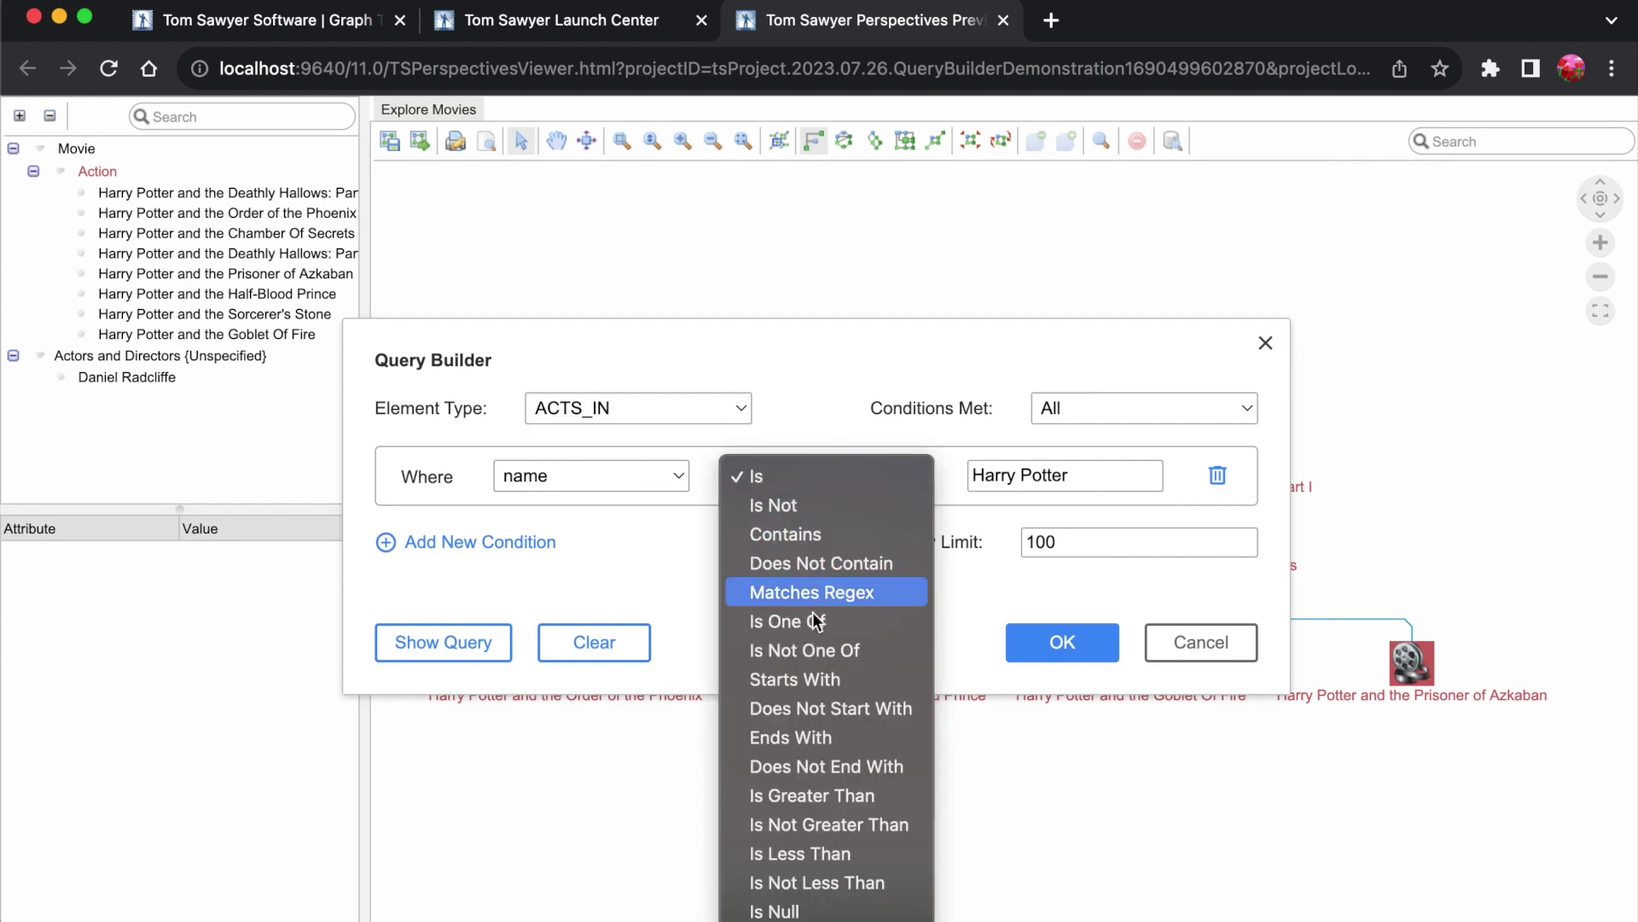
click(815, 680)
click(1017, 480)
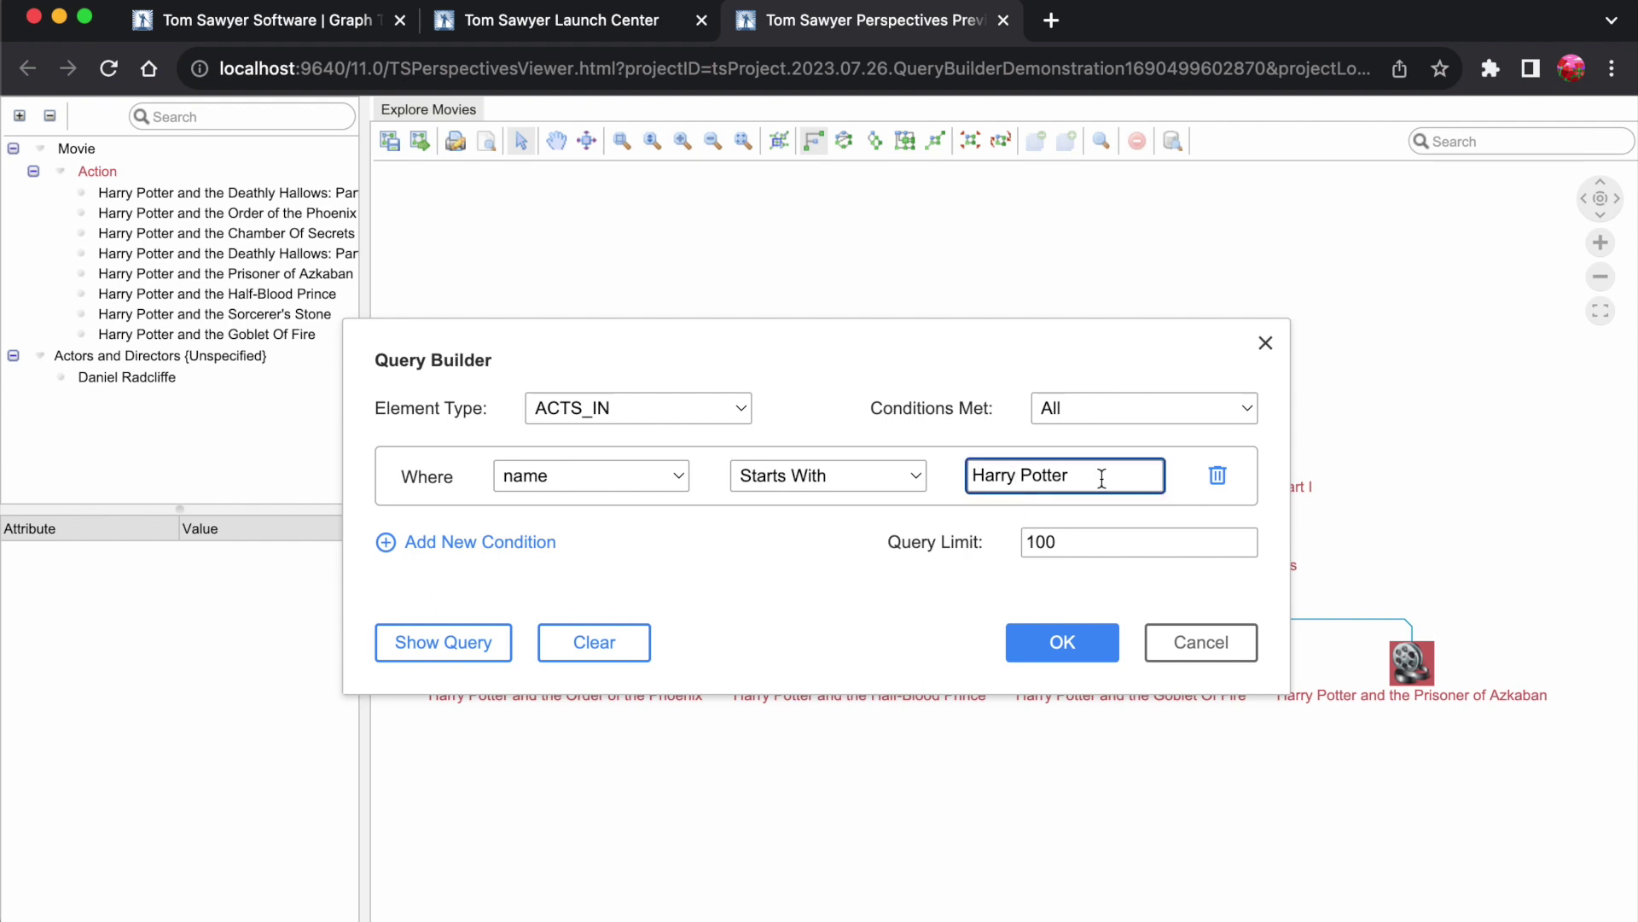
drag(1071, 476, 969, 478)
key(BackSpace)
text(Bellatrix)
click(1032, 642)
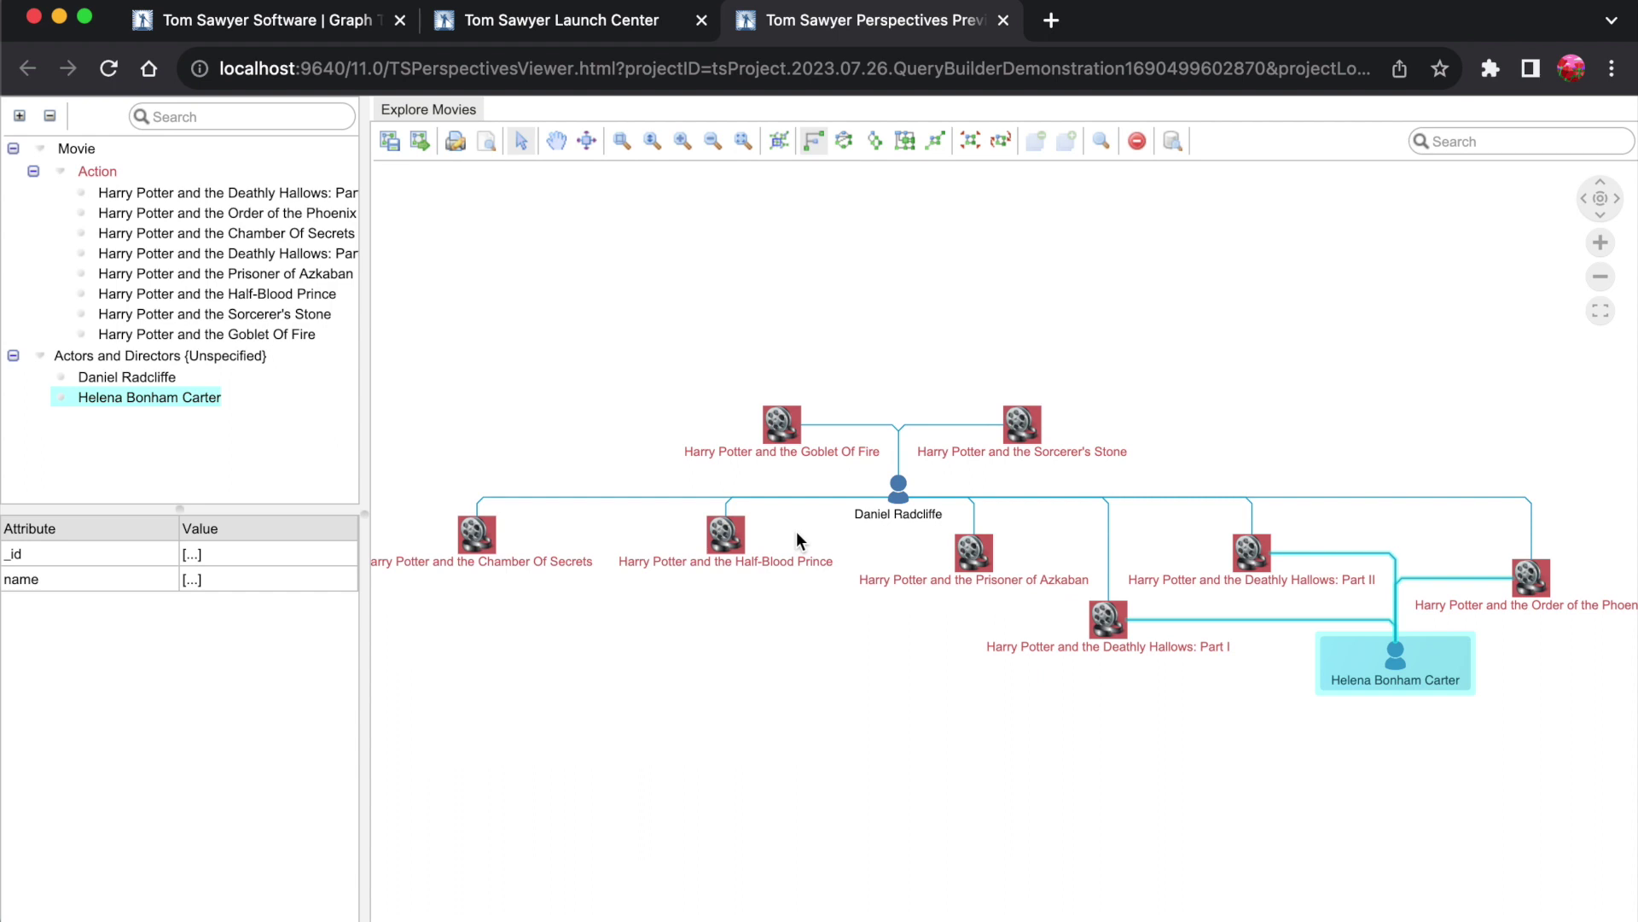
click(768, 626)
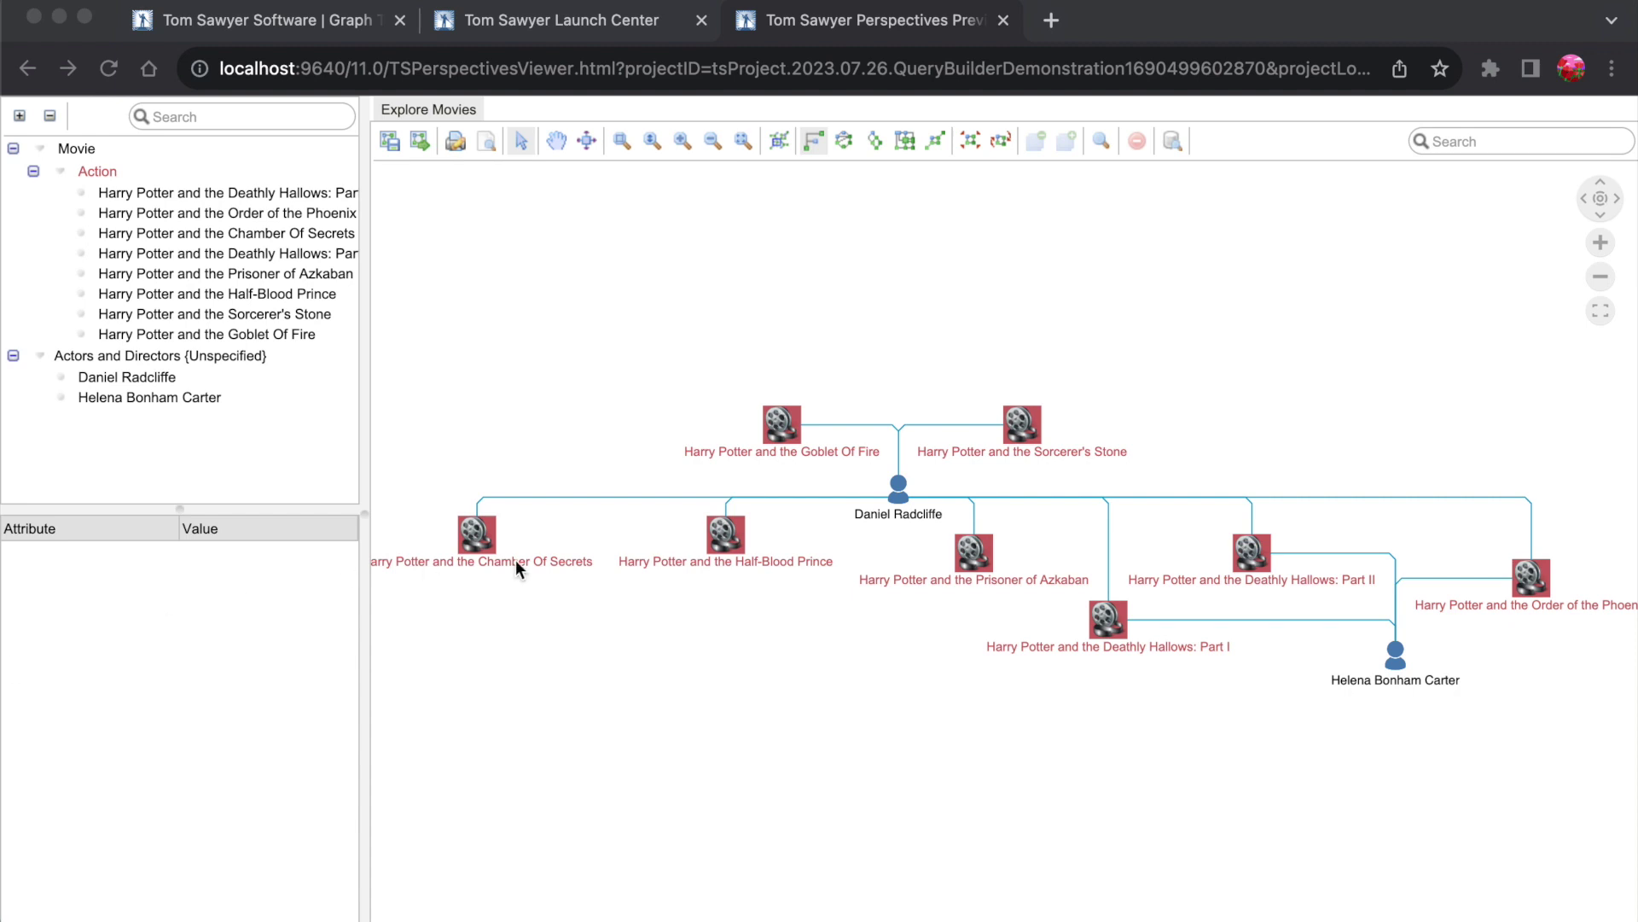
Inspect the Prisoner of Azkaban movie's attributes and set up a Movie query with the condition studio Starts With Warner
click(969, 560)
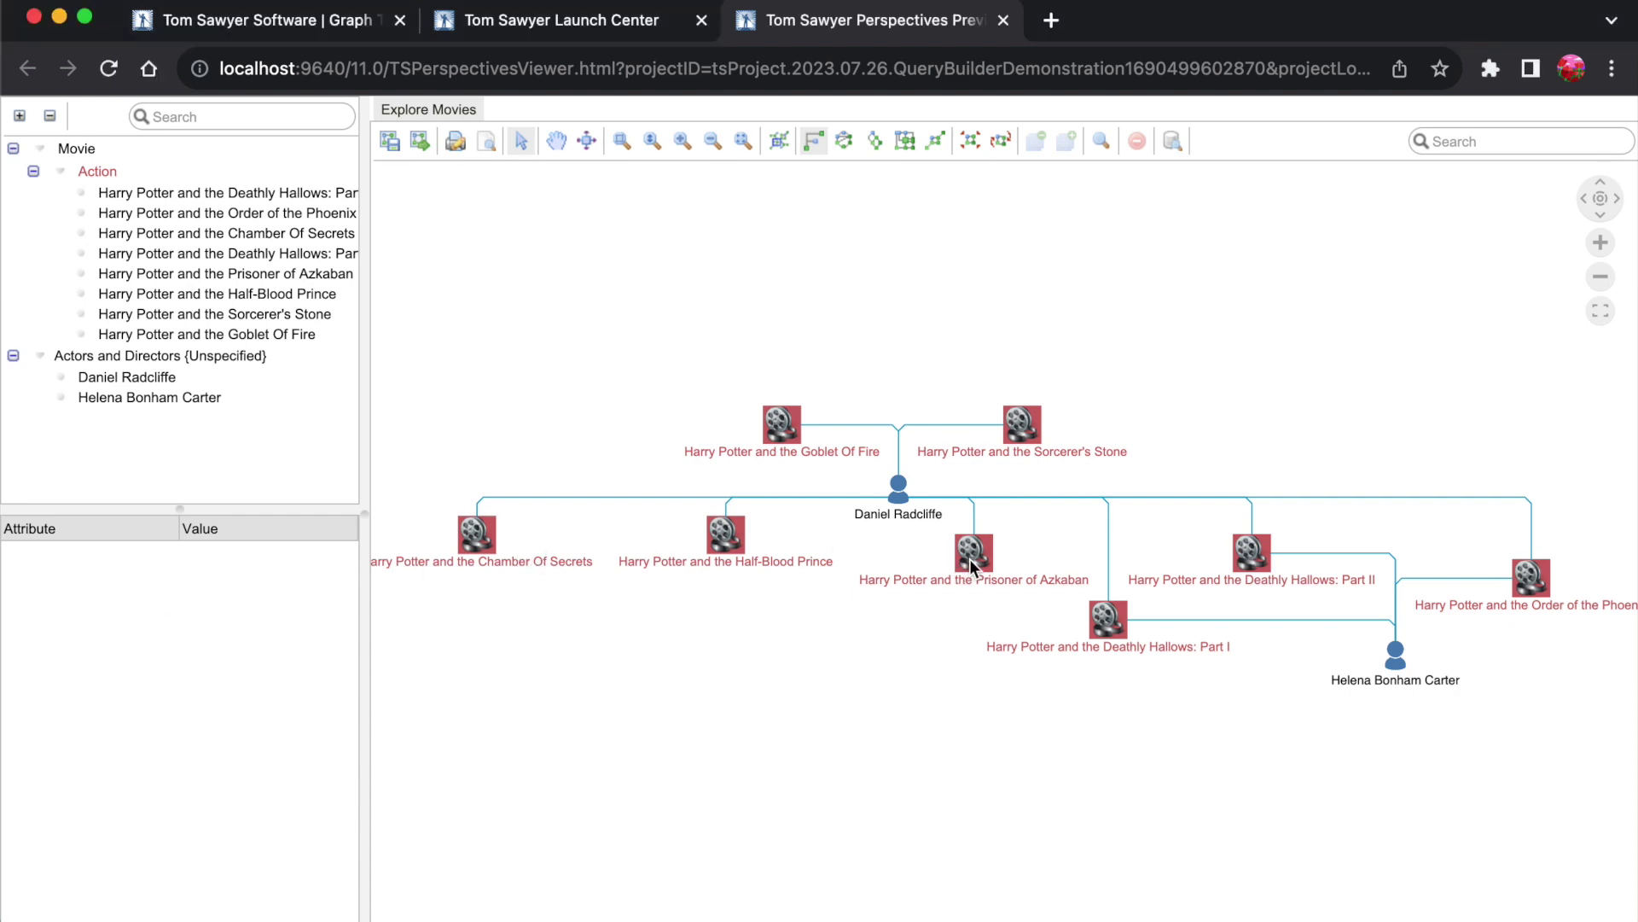
click(969, 560)
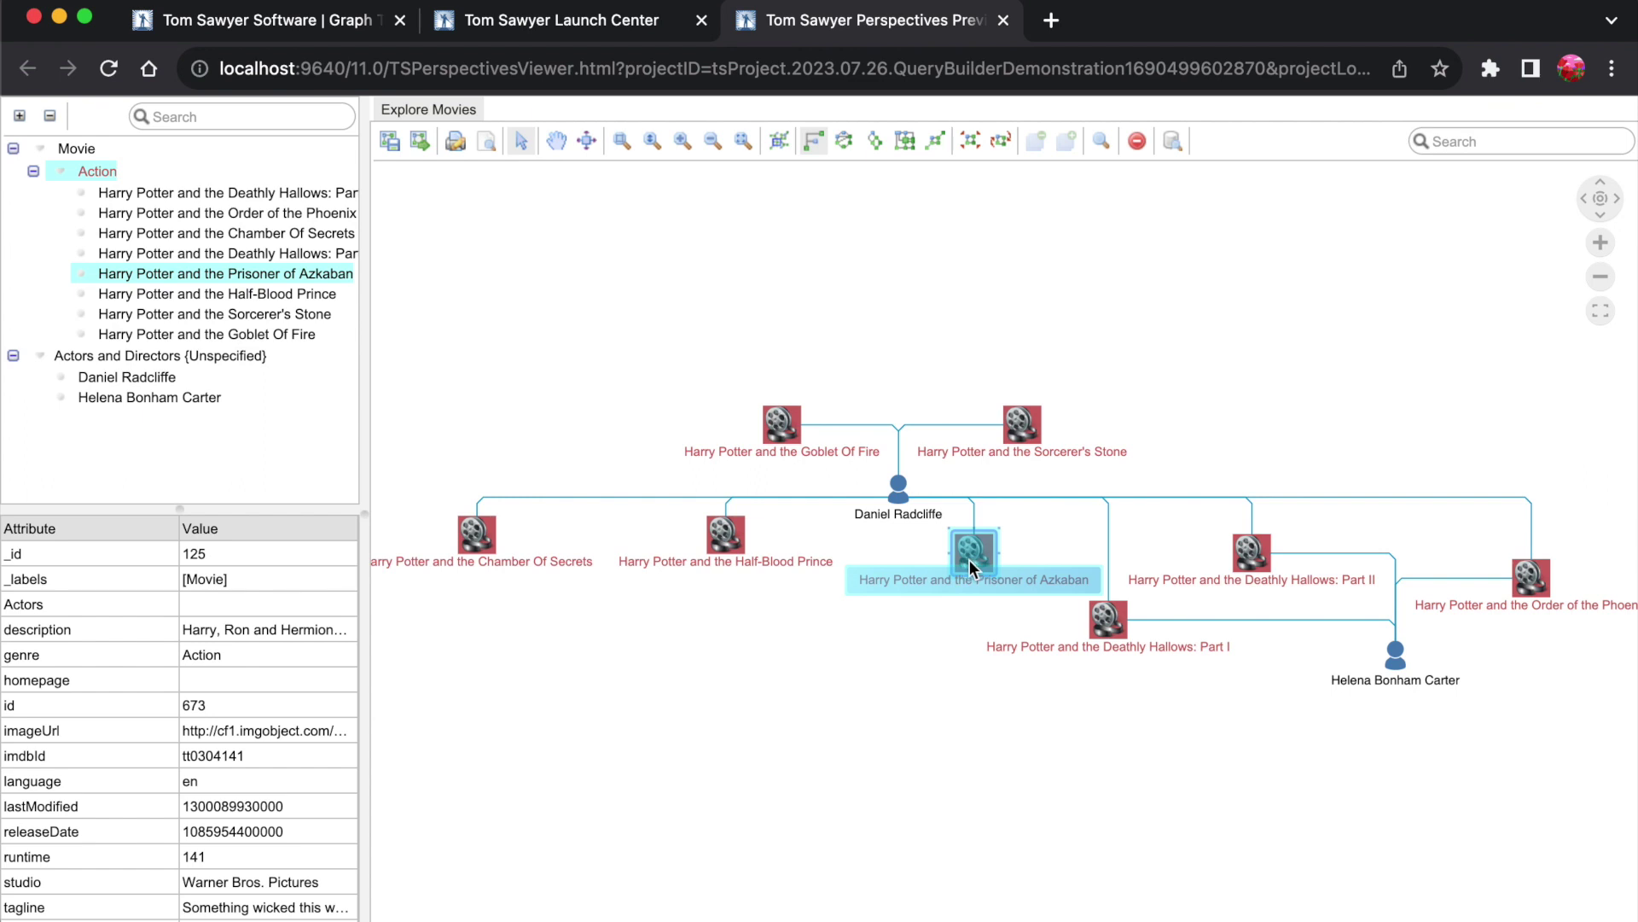
click(1174, 141)
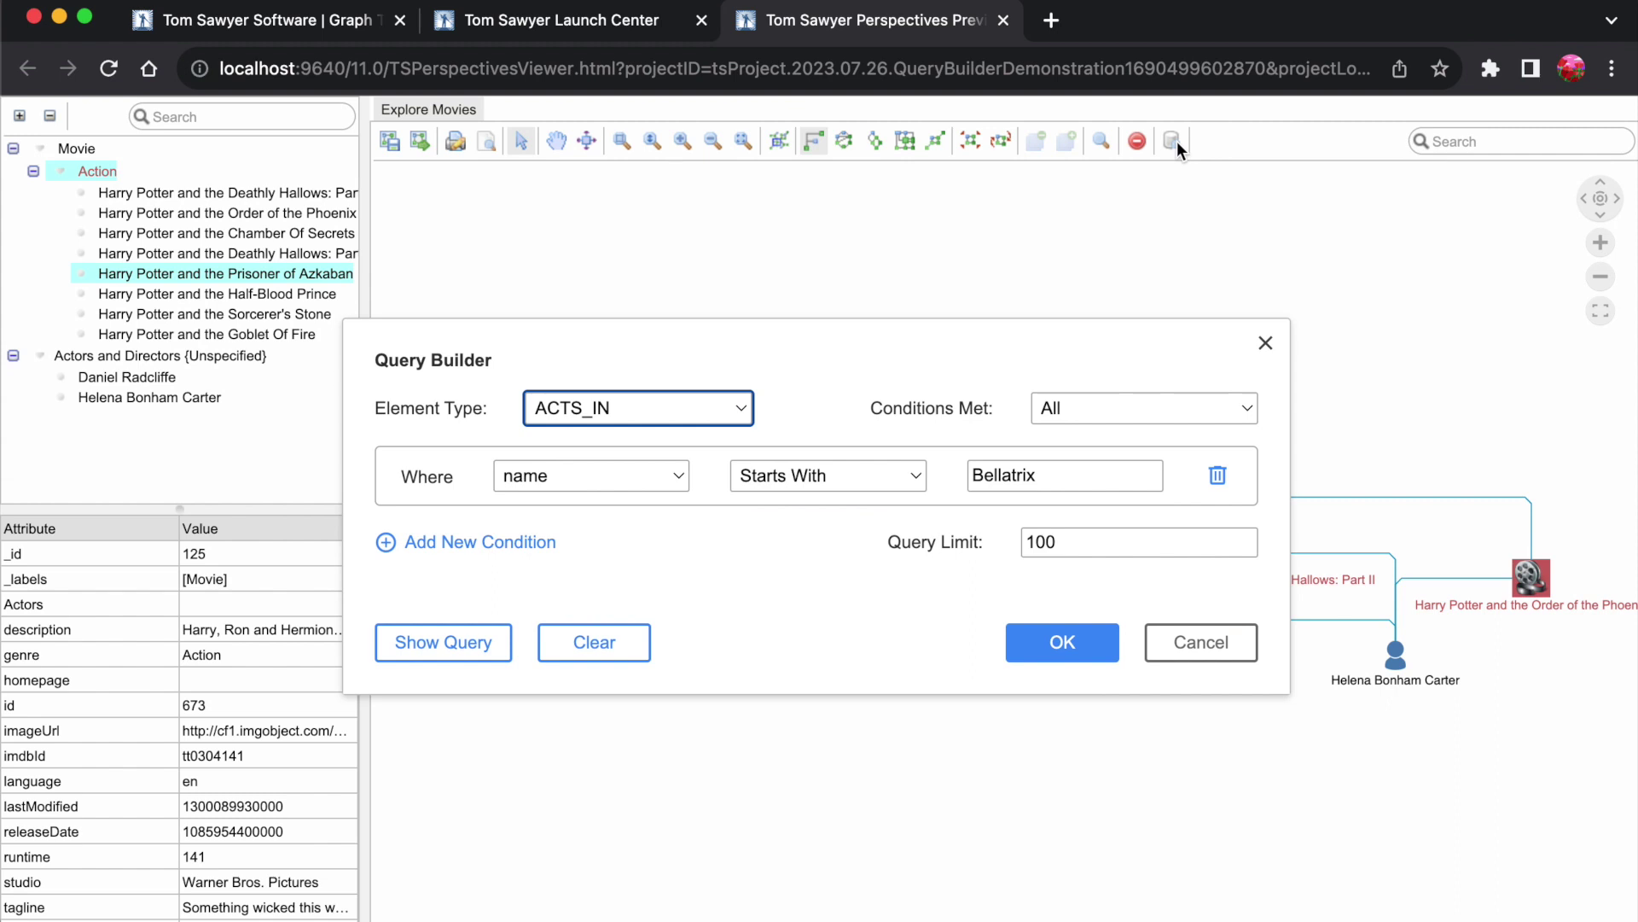
click(746, 407)
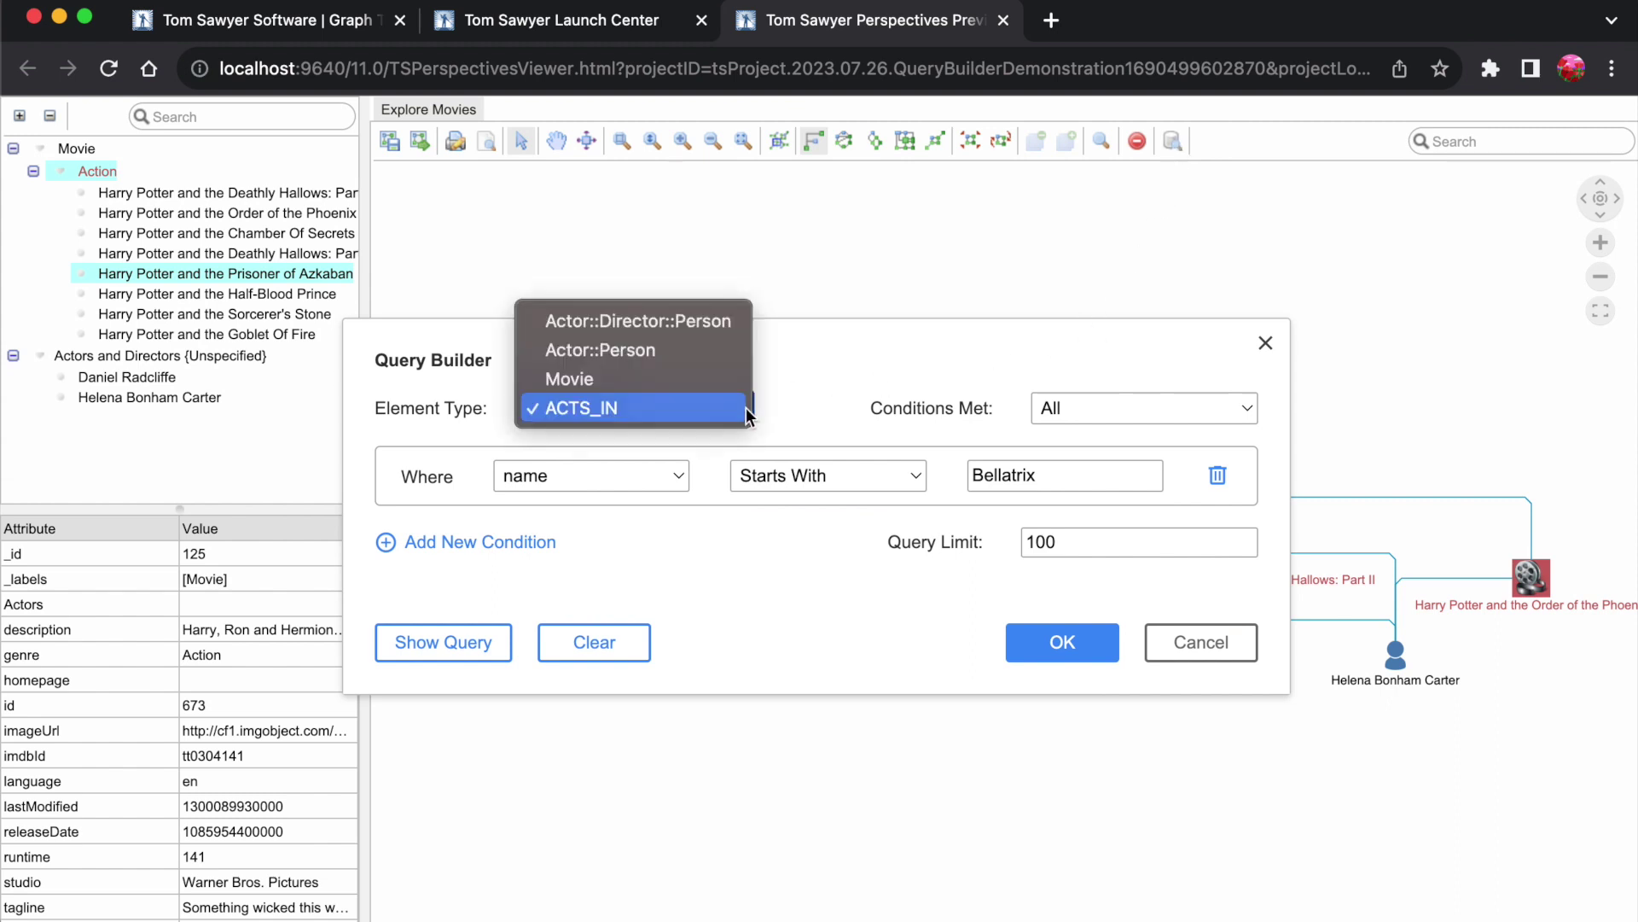
click(622, 380)
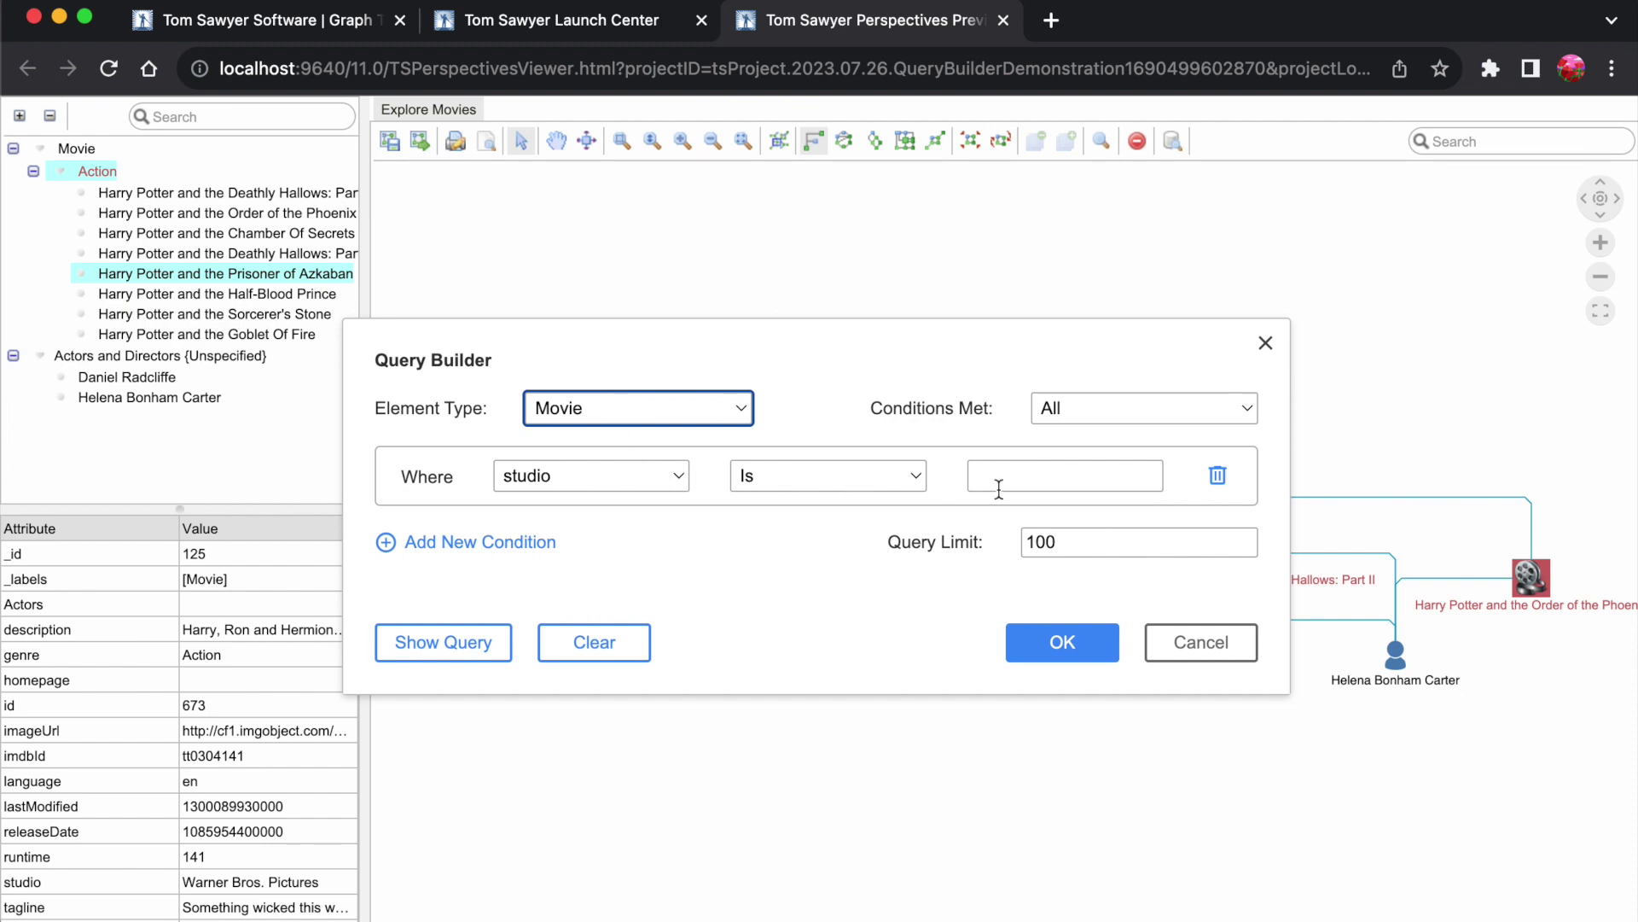
click(912, 479)
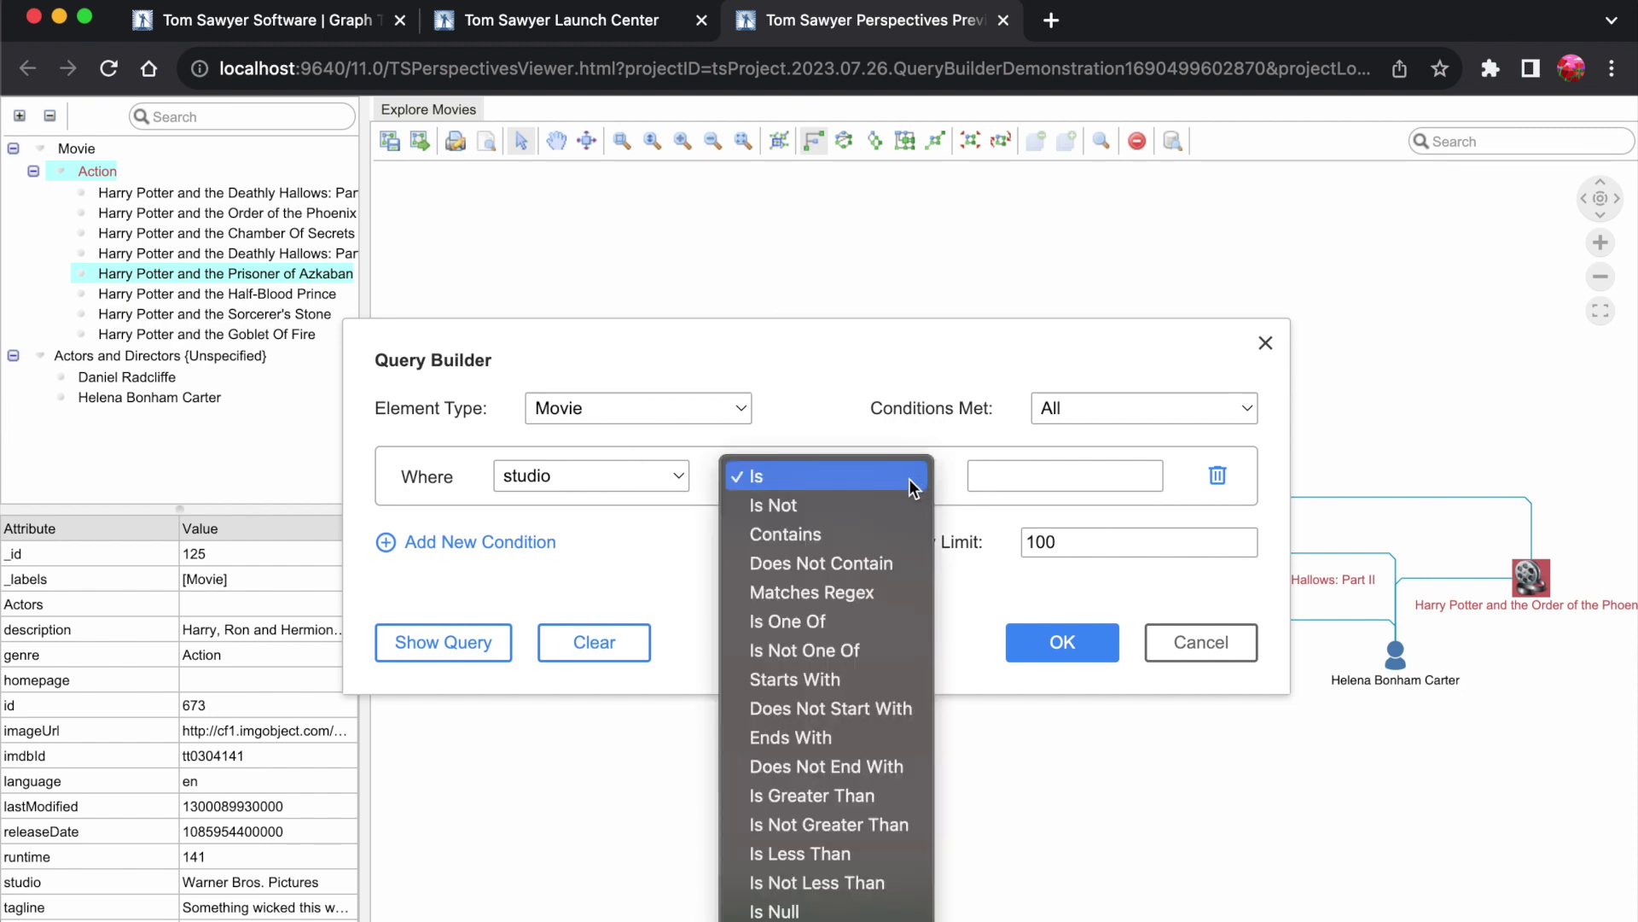
click(822, 680)
click(989, 475)
text(Warner)
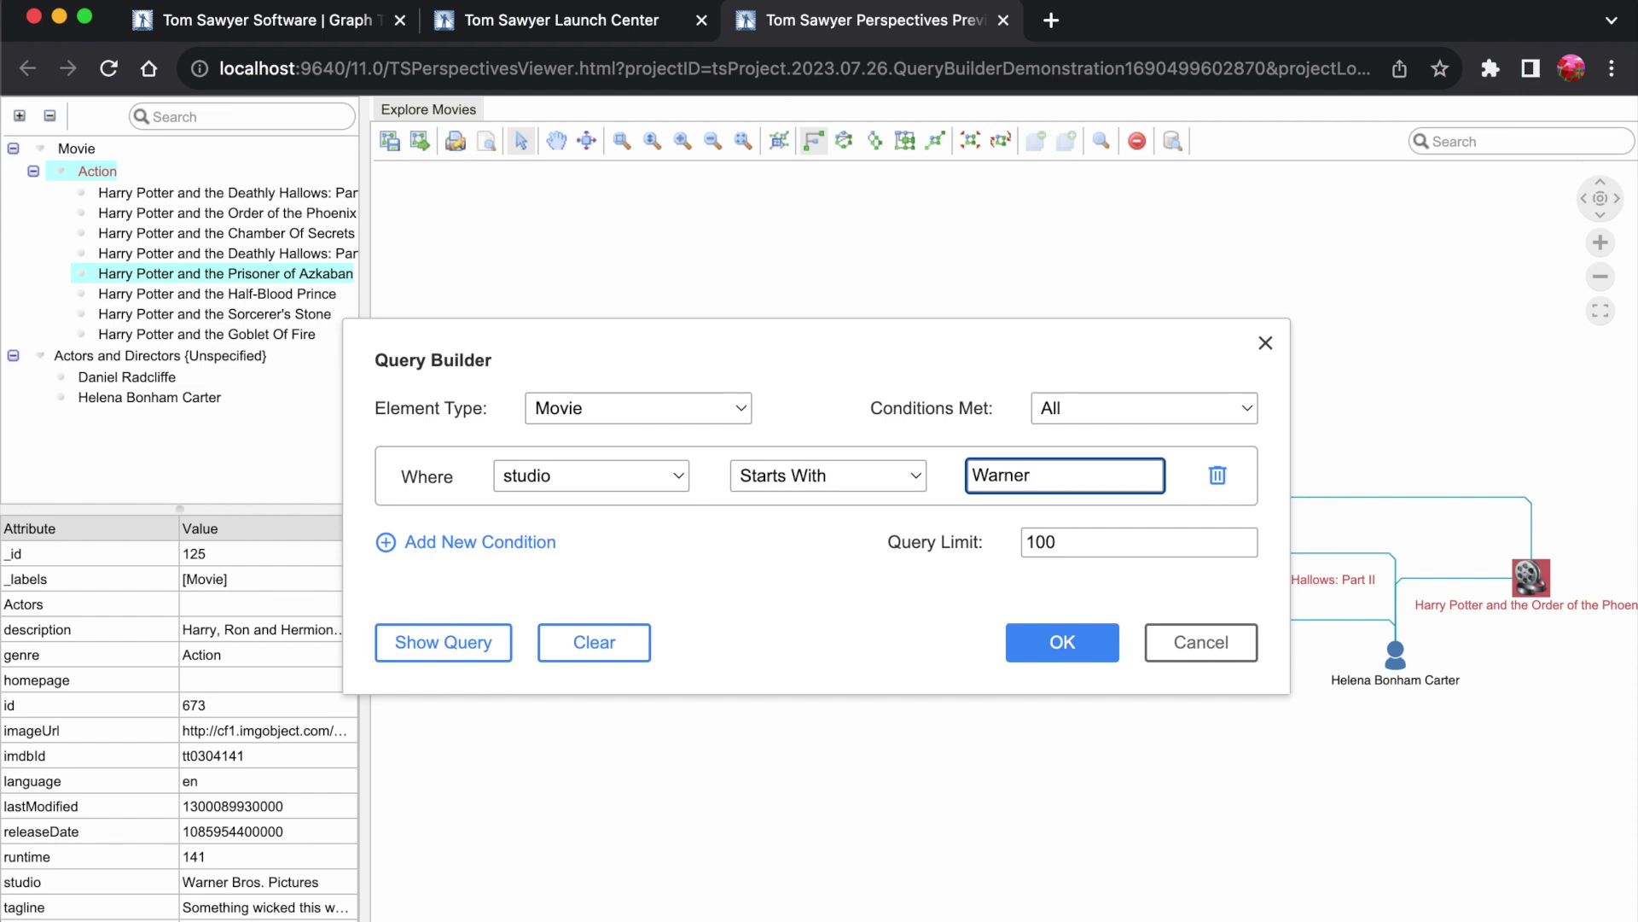
Add a second condition, genre Is One Of Action, Comedy, to the Movie query and run it
click(384, 541)
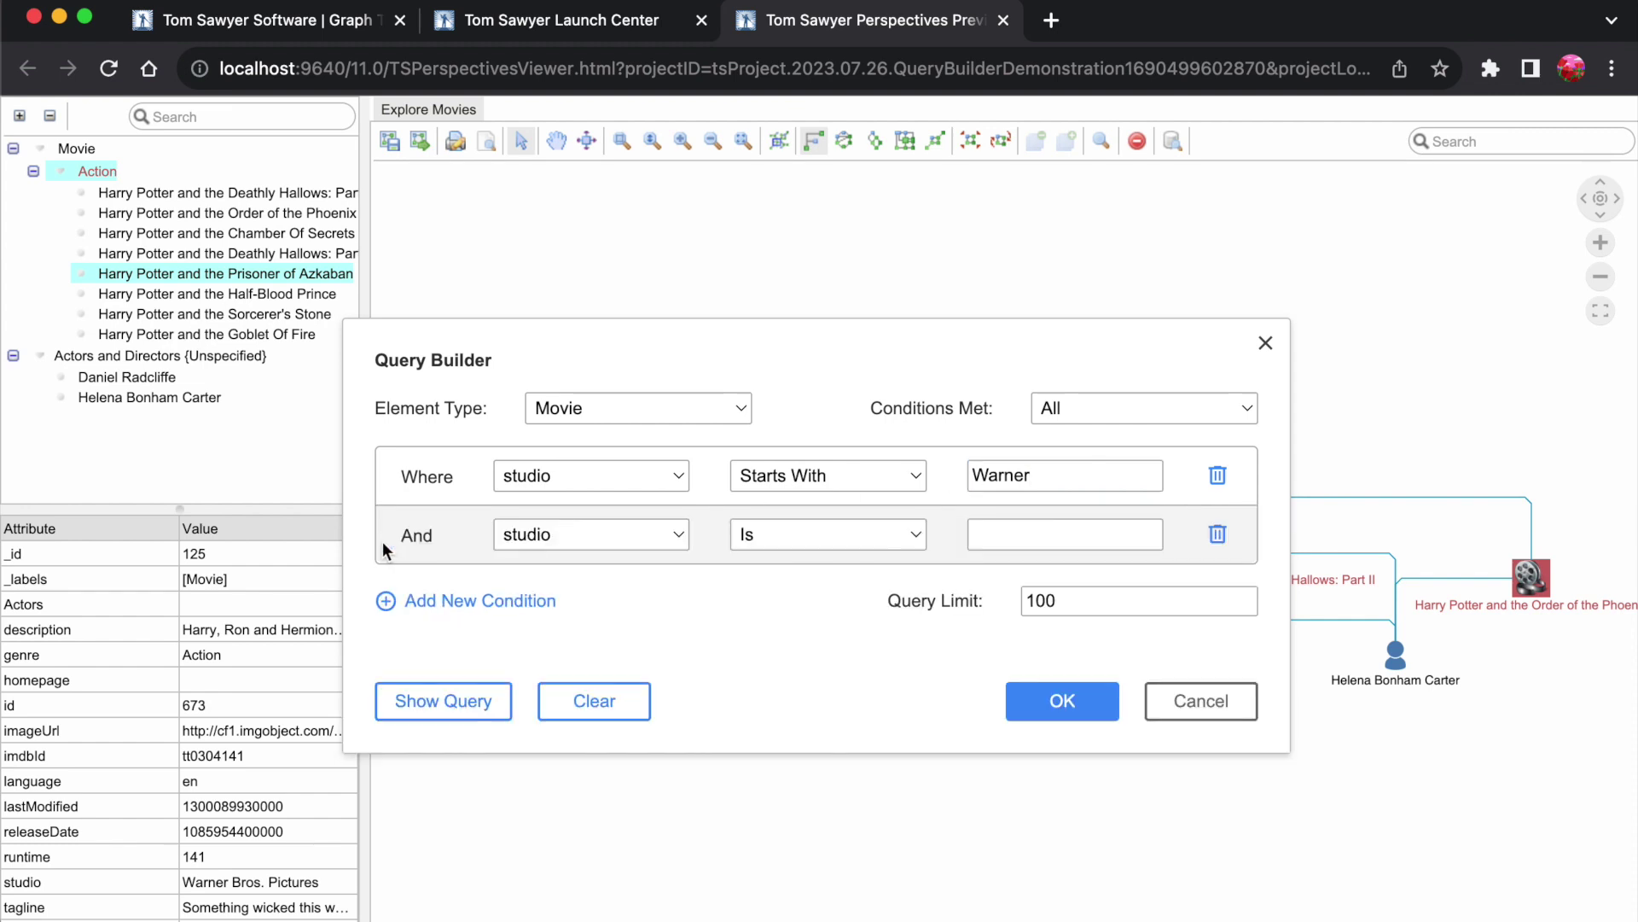
click(683, 535)
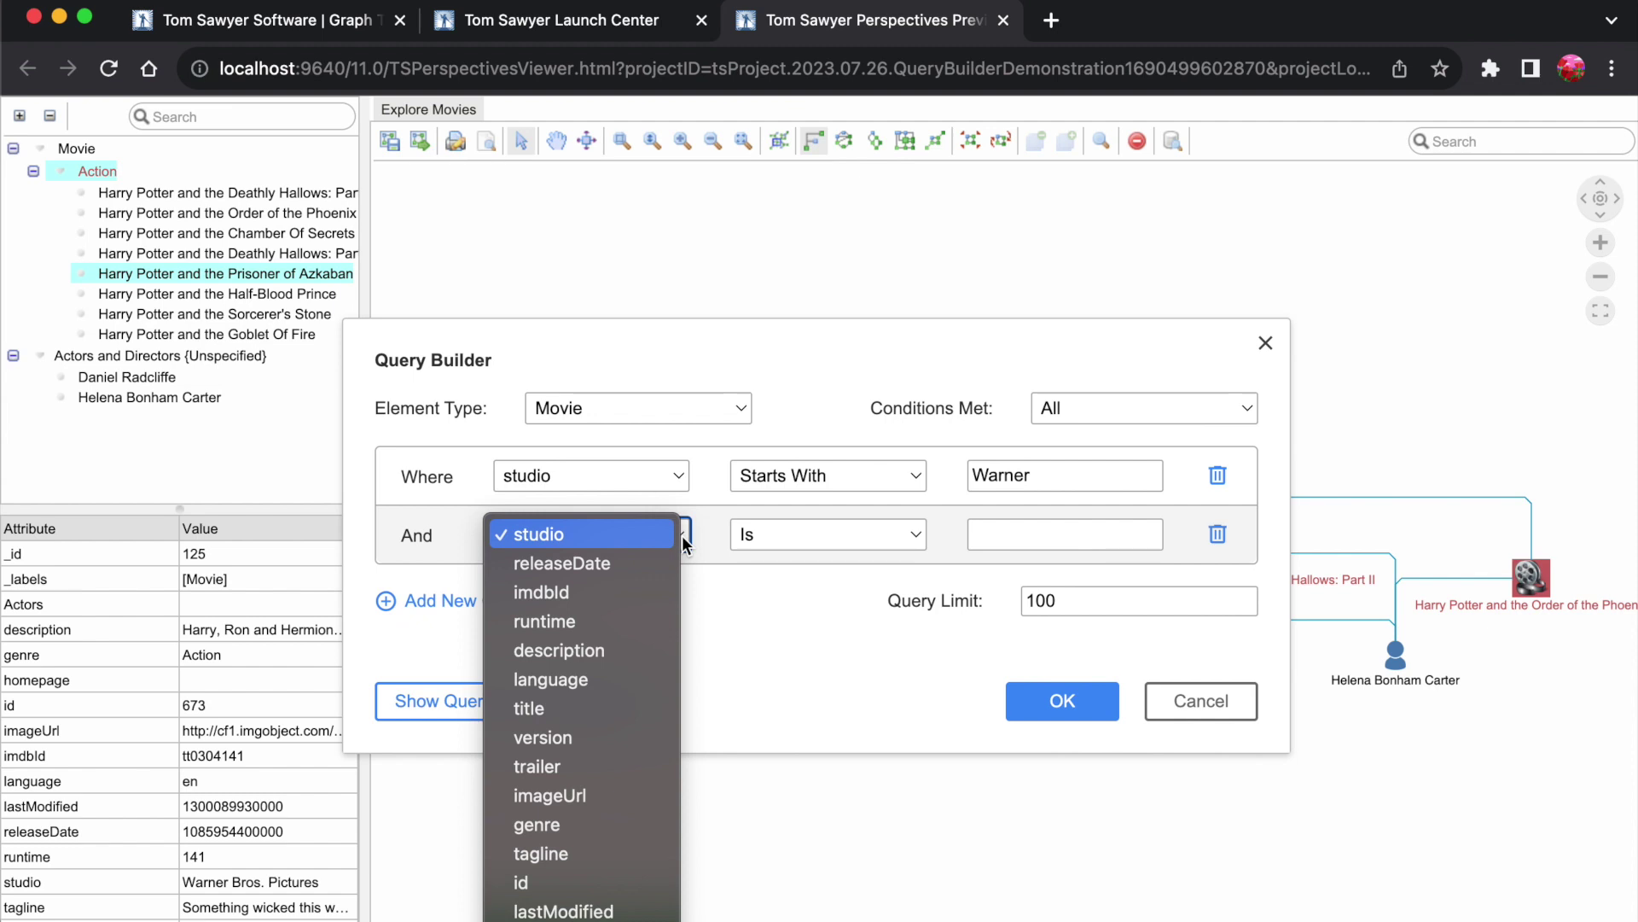
click(546, 826)
click(913, 538)
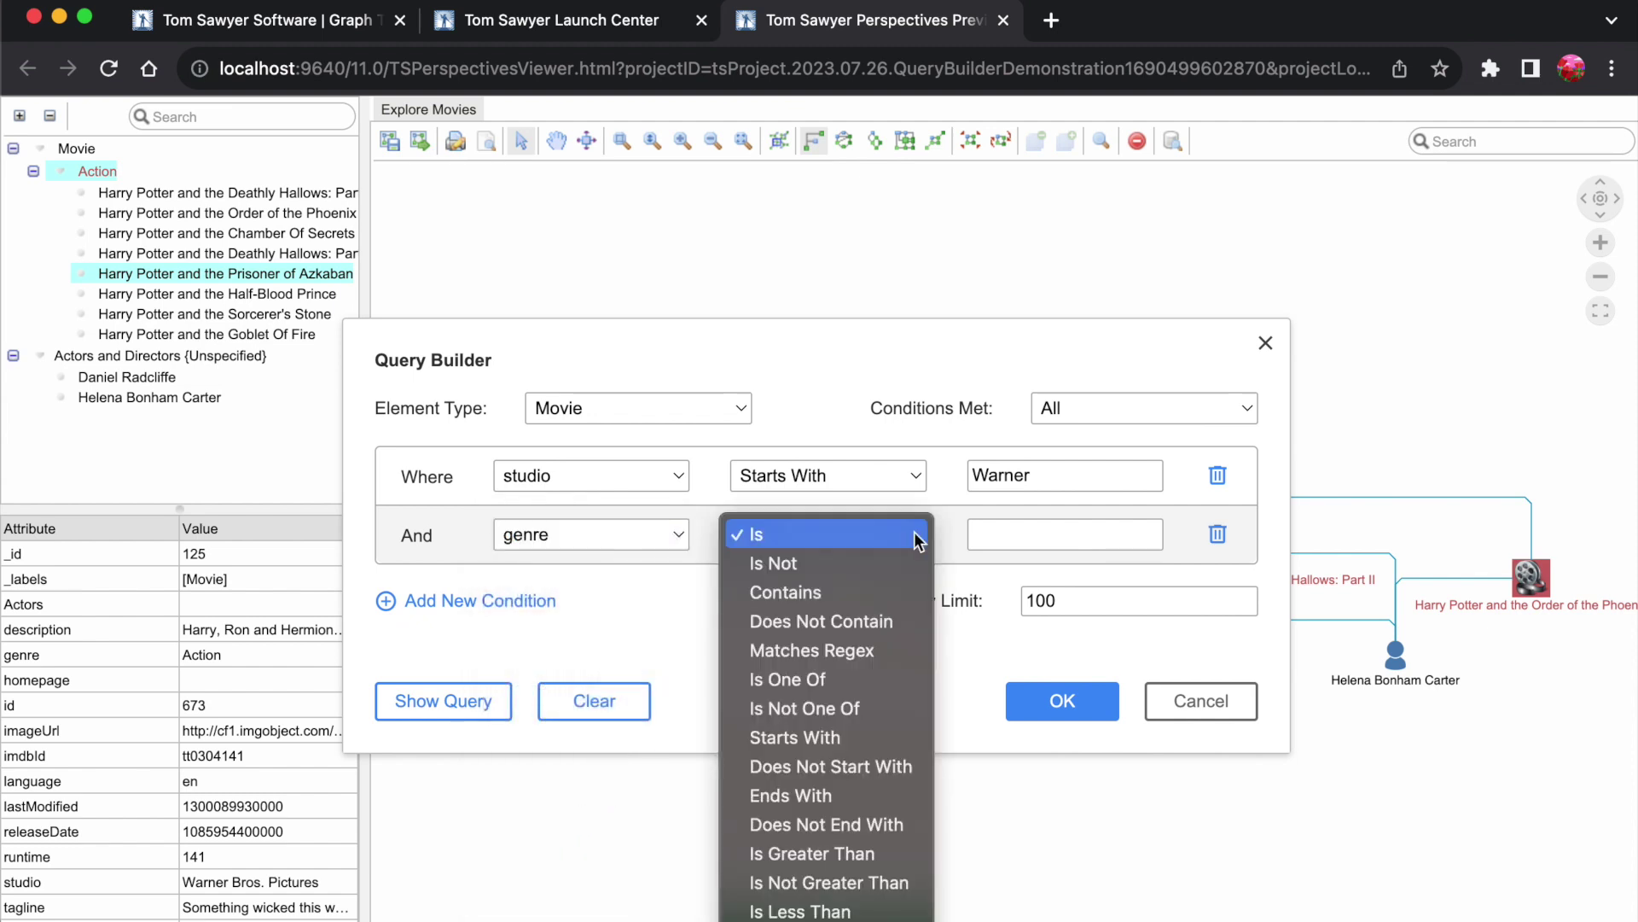
click(826, 680)
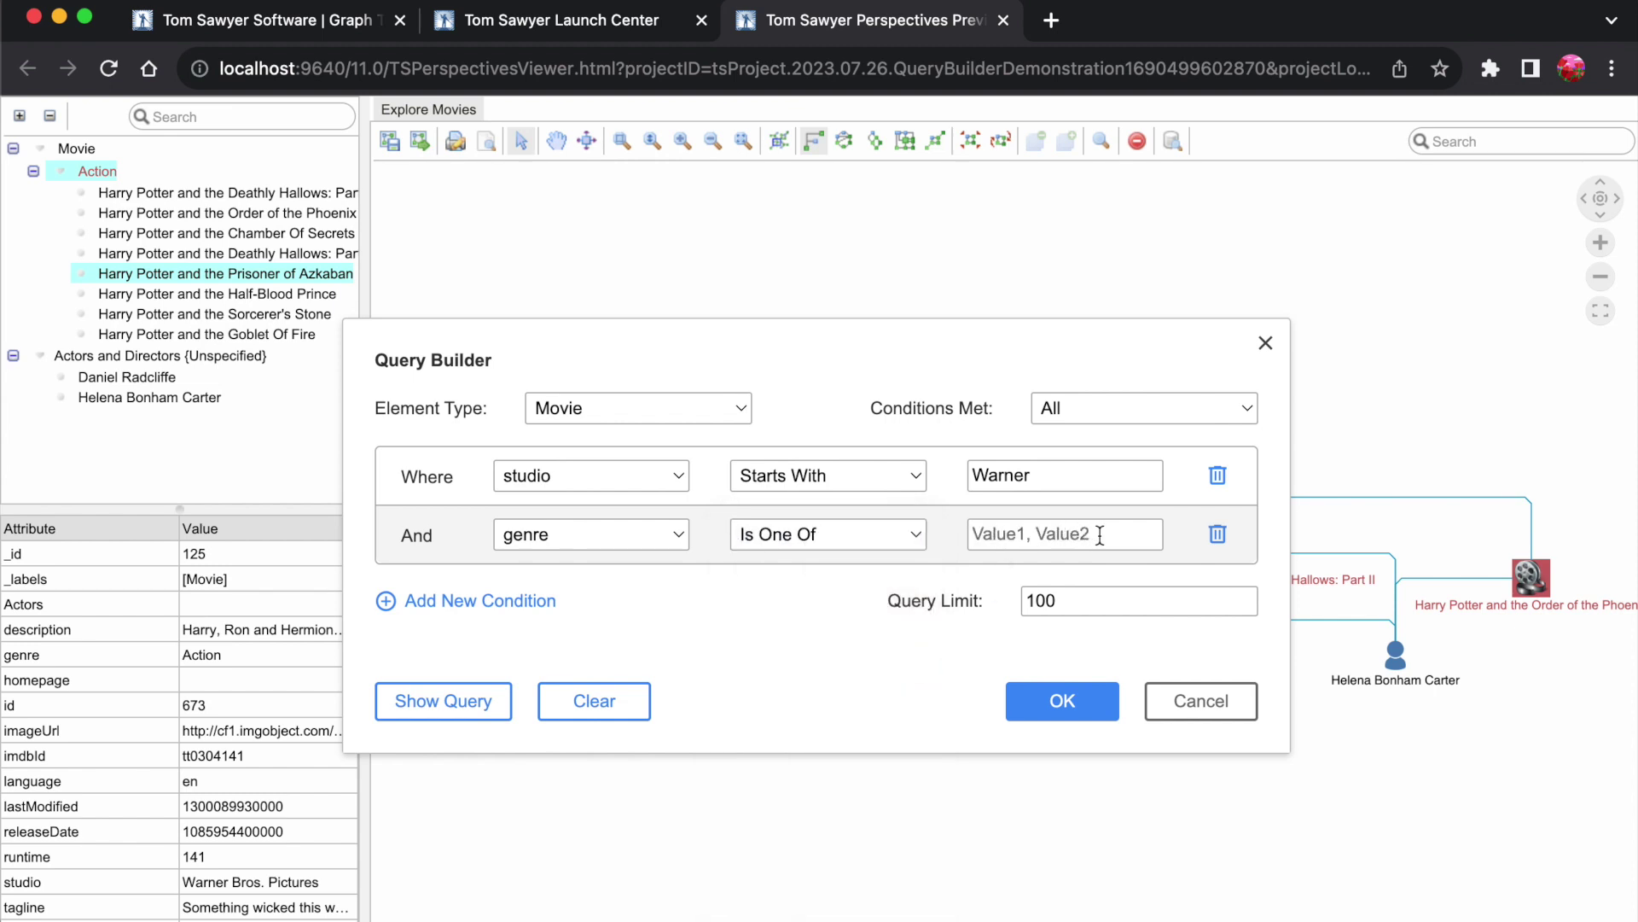
click(1035, 535)
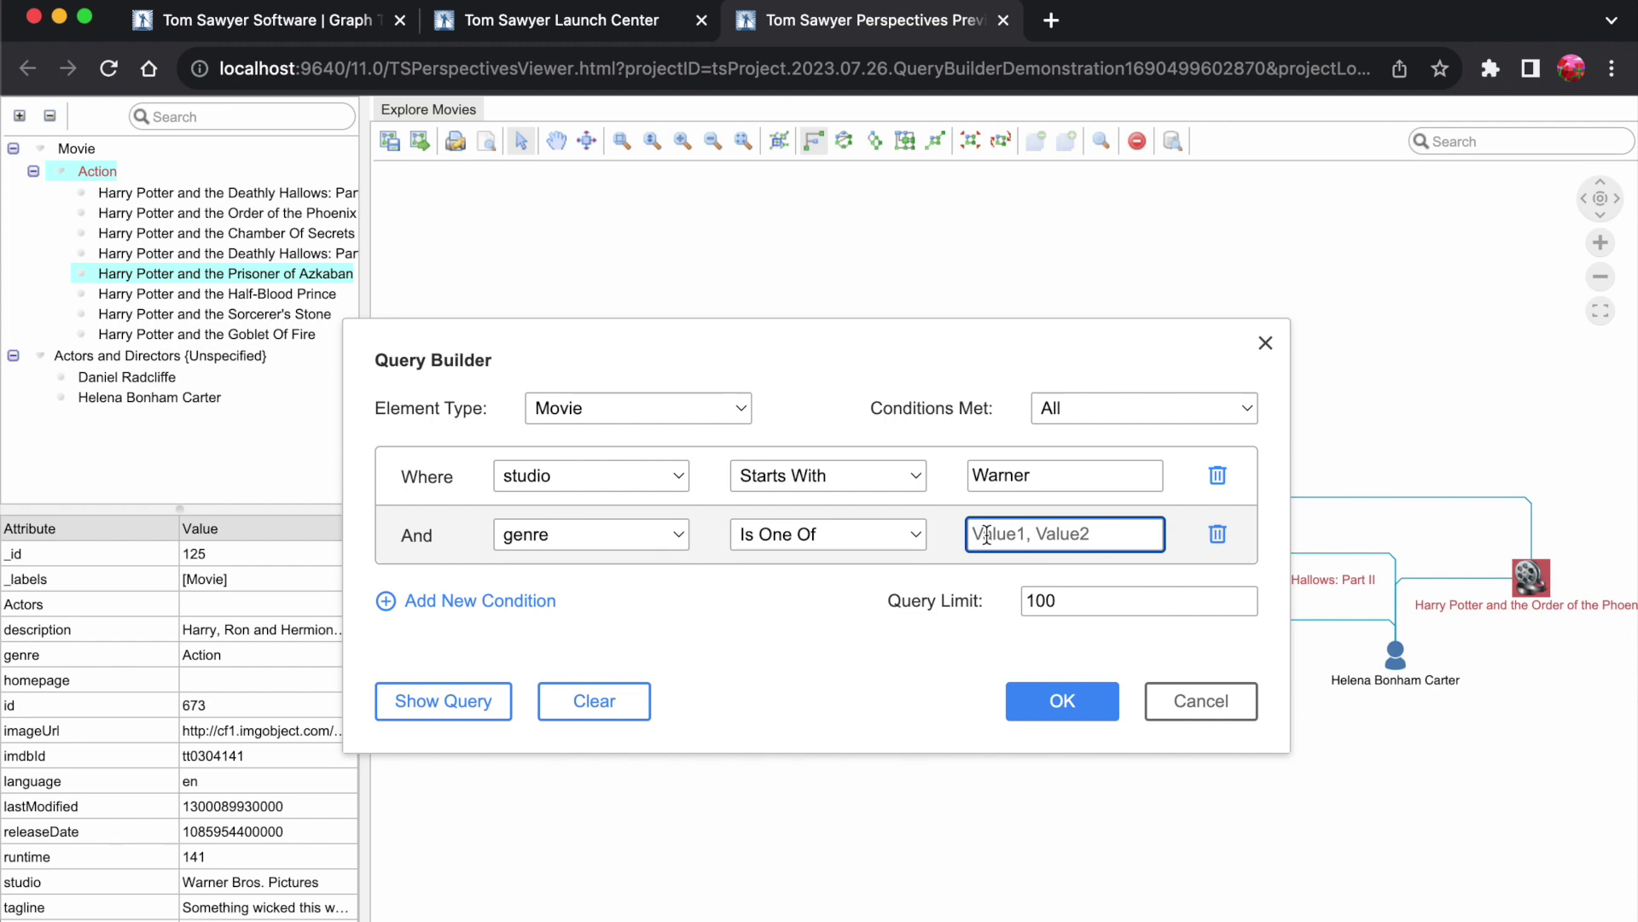
text(Action, Comedy)
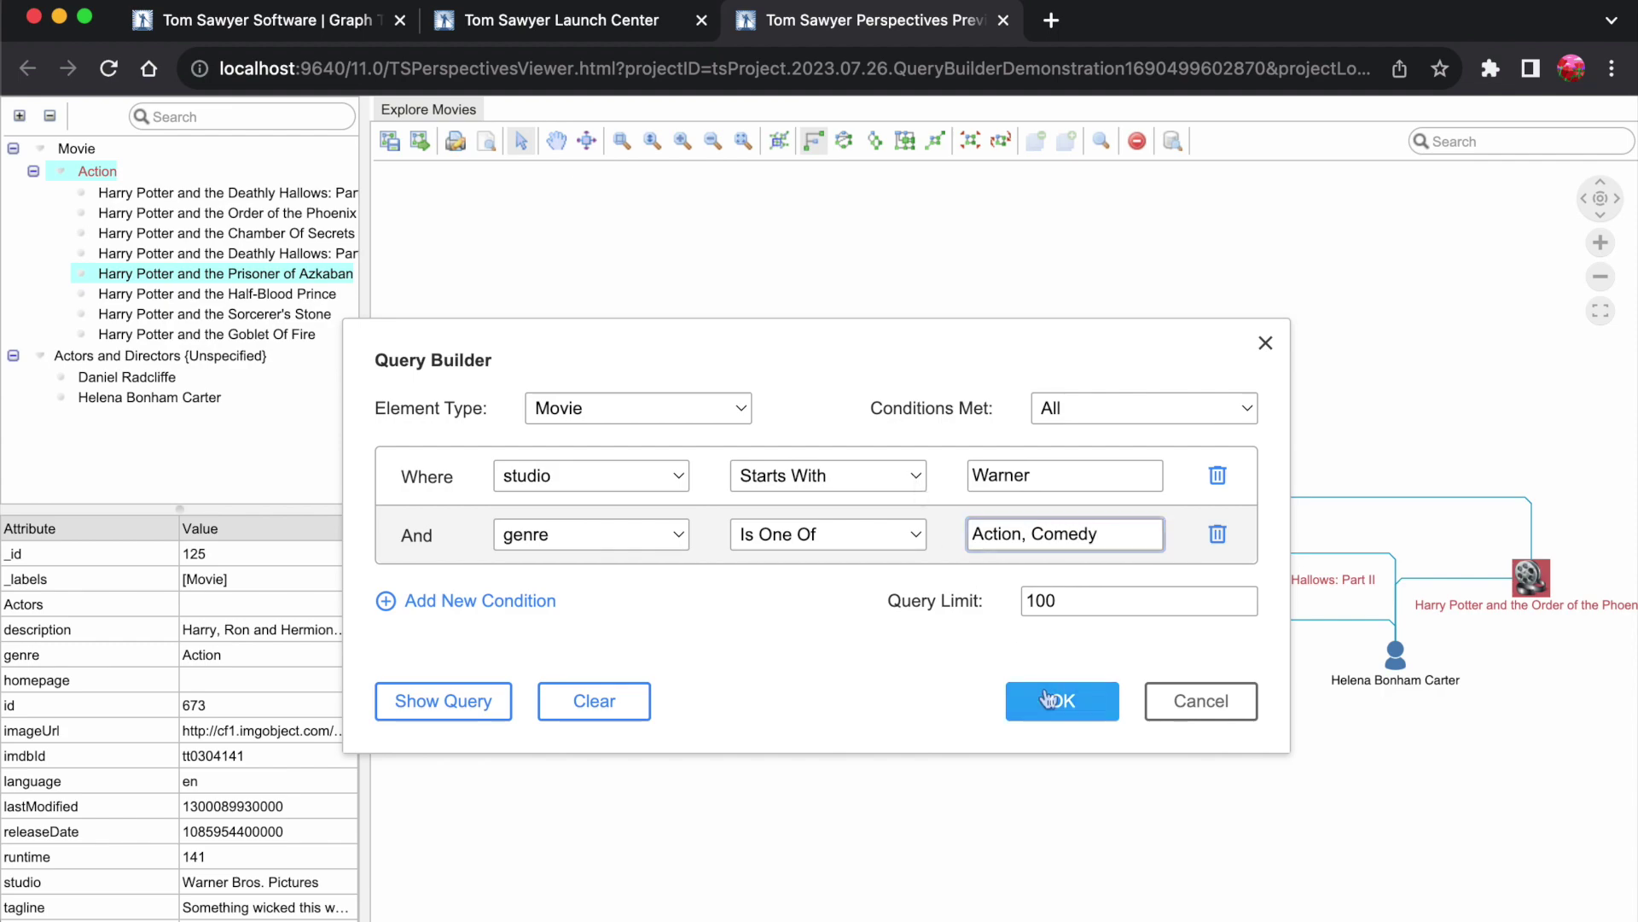
click(1050, 703)
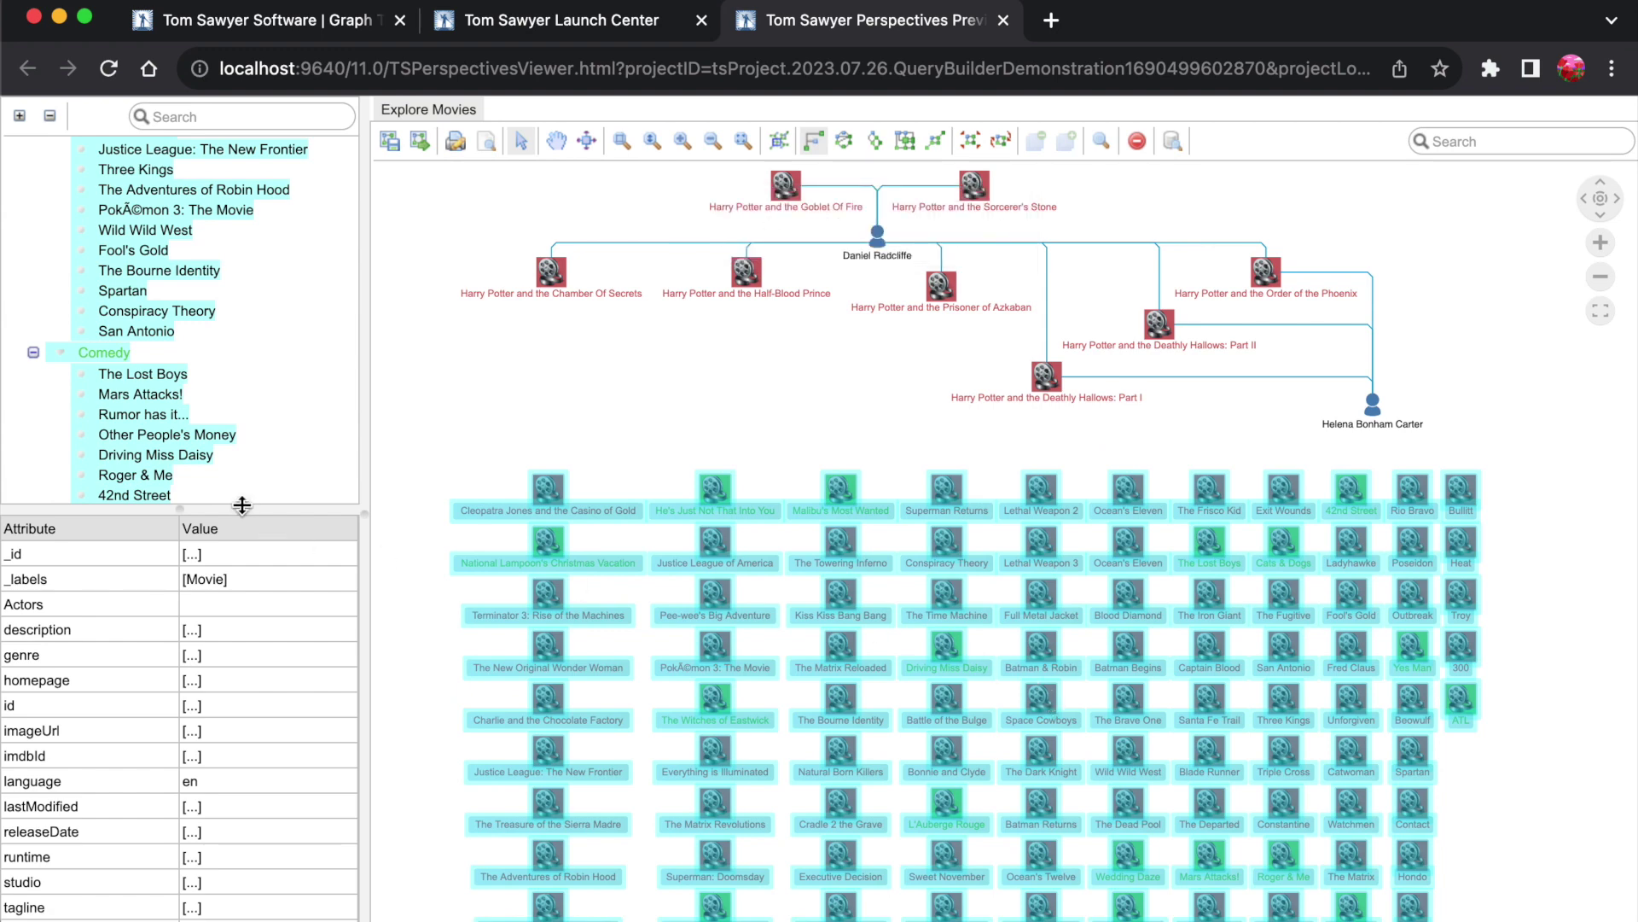
Look through the queried Action and Comedy movies in the tree and clear the selection in the drawing
scroll(219, 275, up, 10)
scroll(218, 275, up, 20)
scroll(218, 275, up, 3)
scroll(218, 274, down, 12)
scroll(219, 275, down, 15)
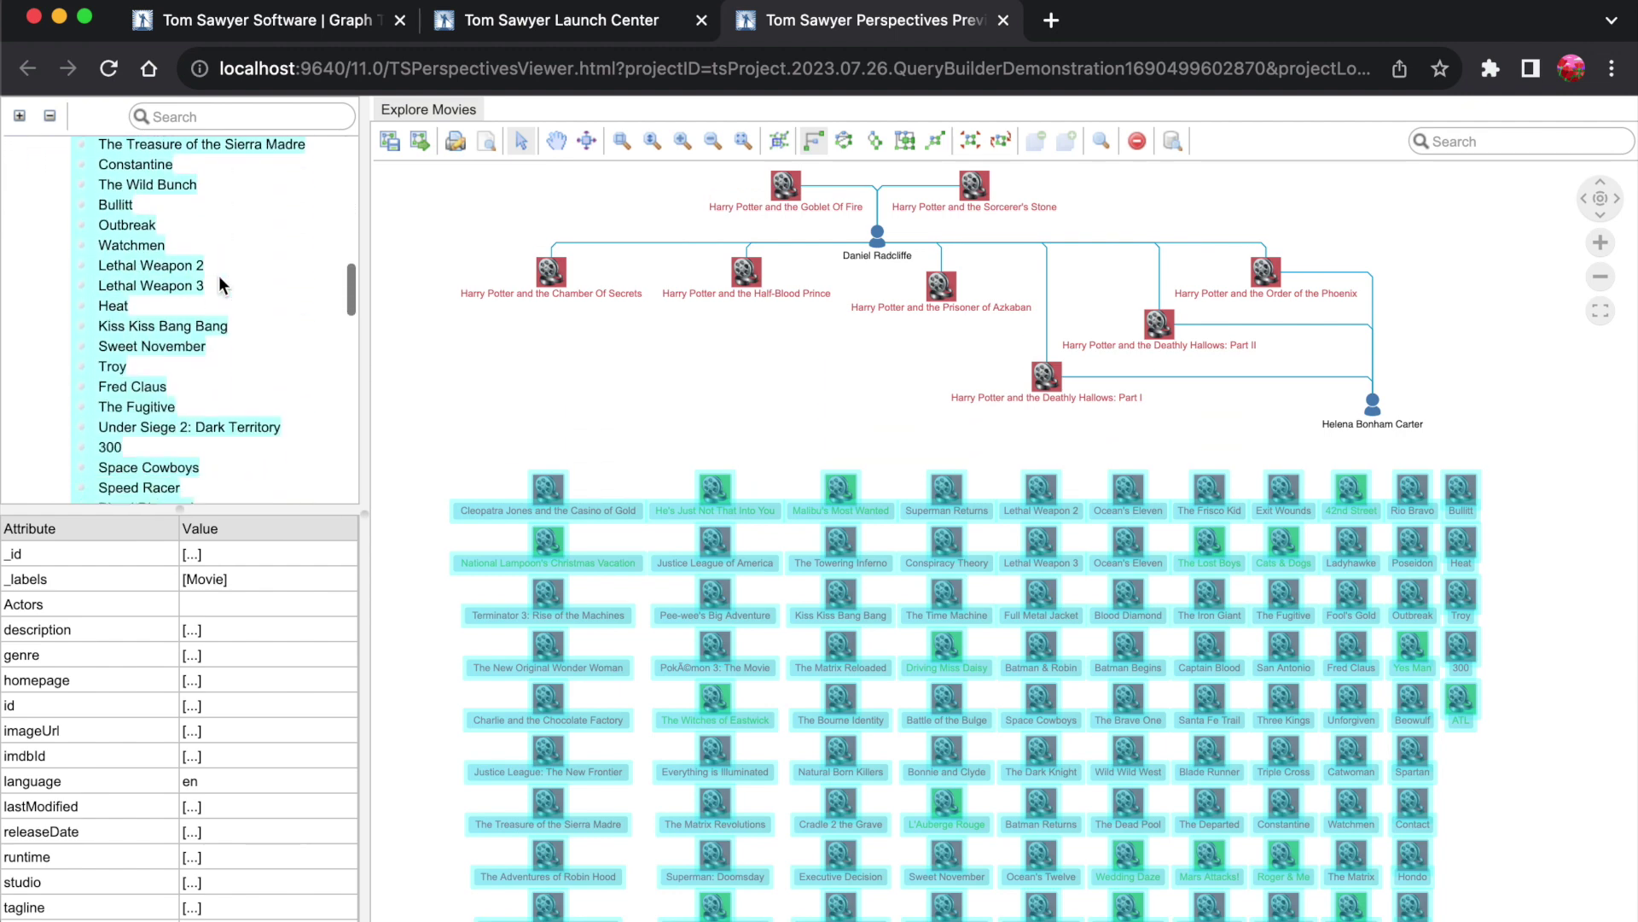
click(436, 369)
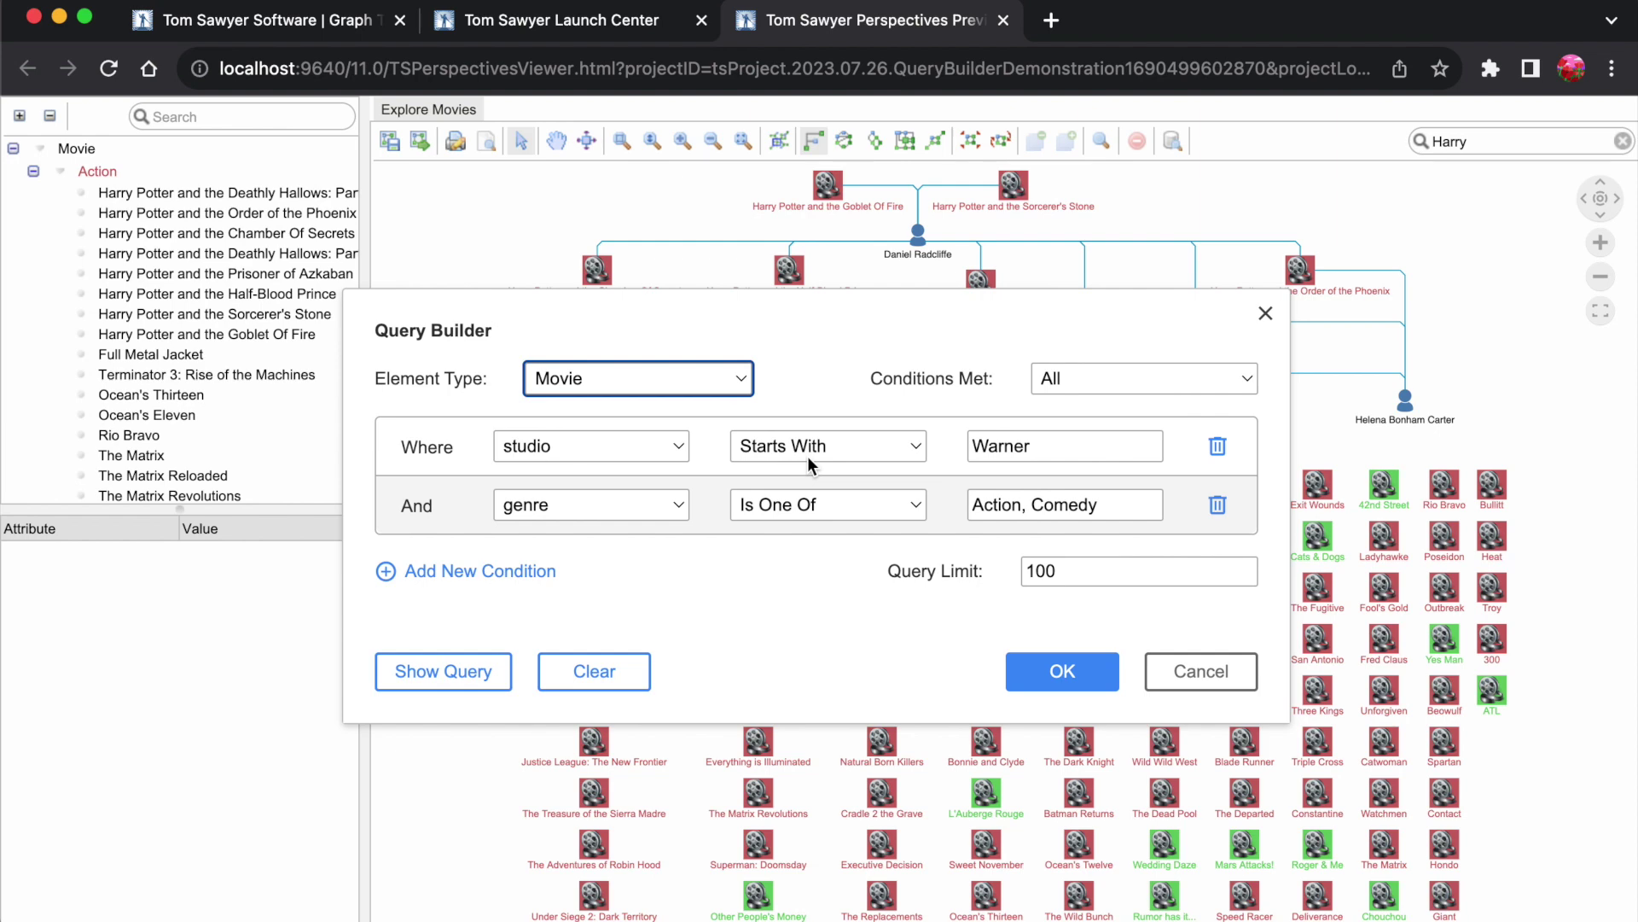
Check the Conditions Met choices, keep All, and add a third condition row to the Movie query
click(1247, 378)
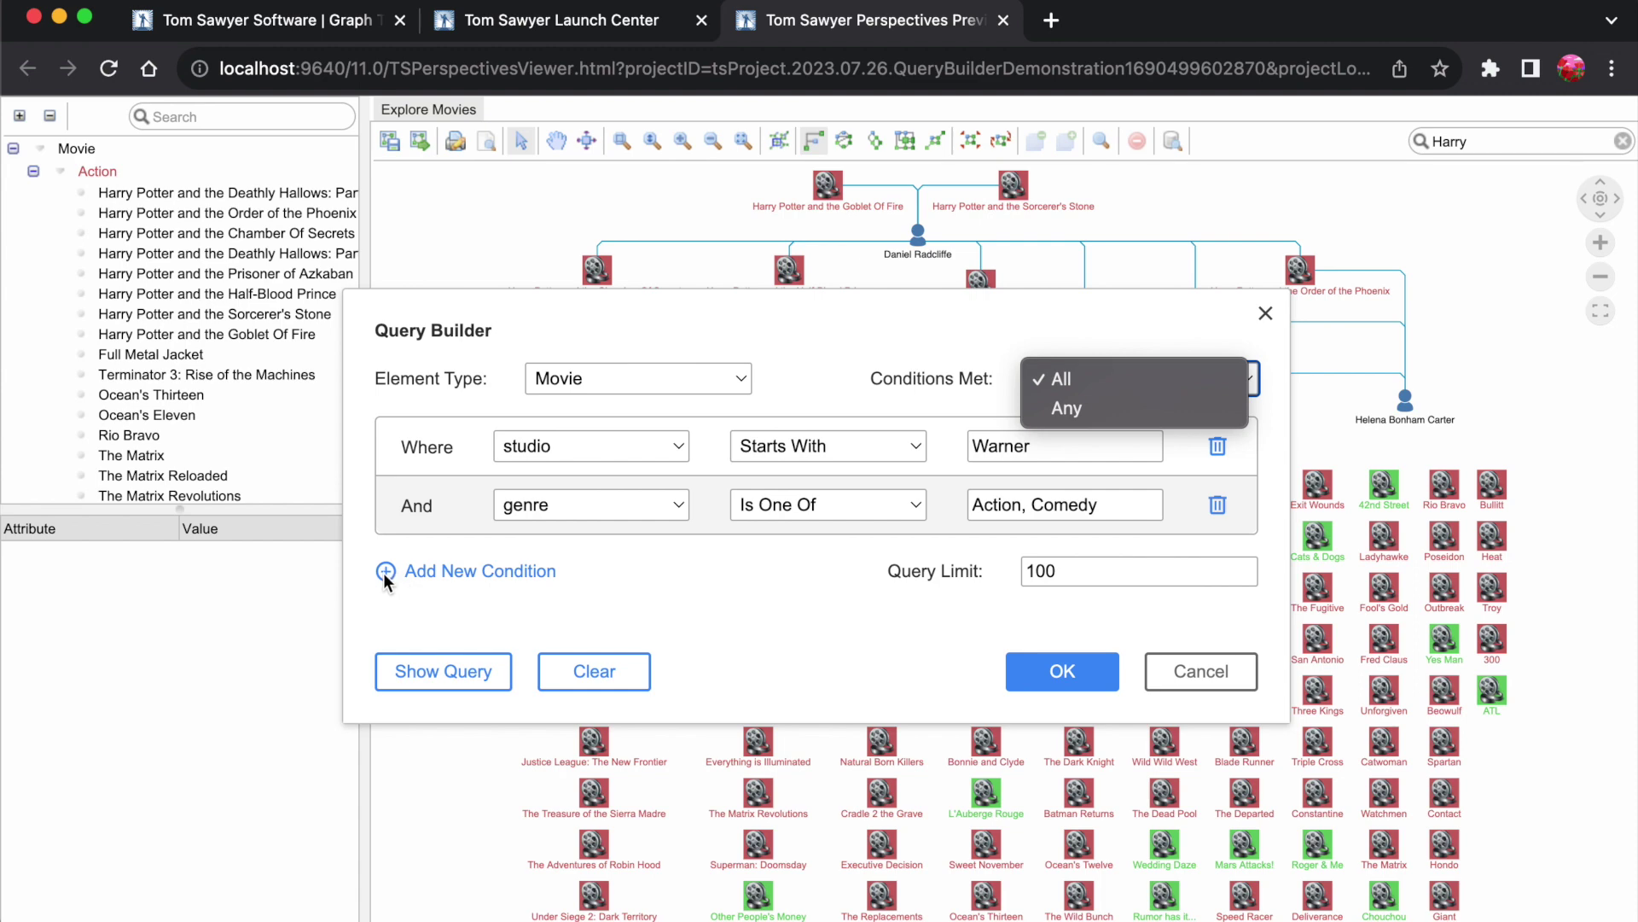
key(Escape)
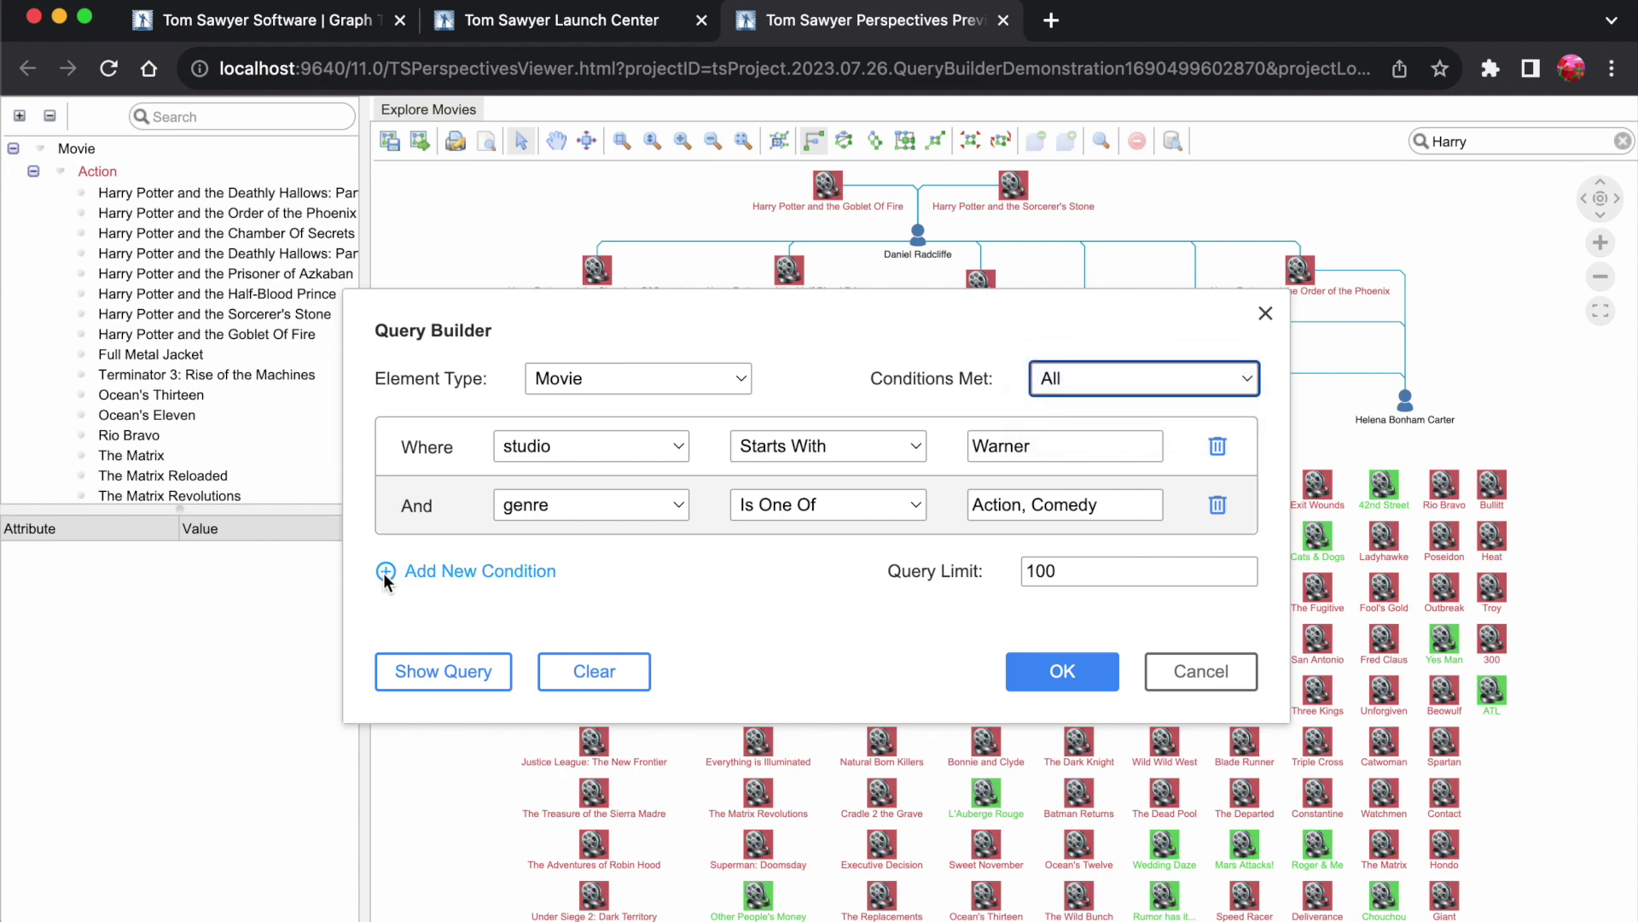
click(384, 571)
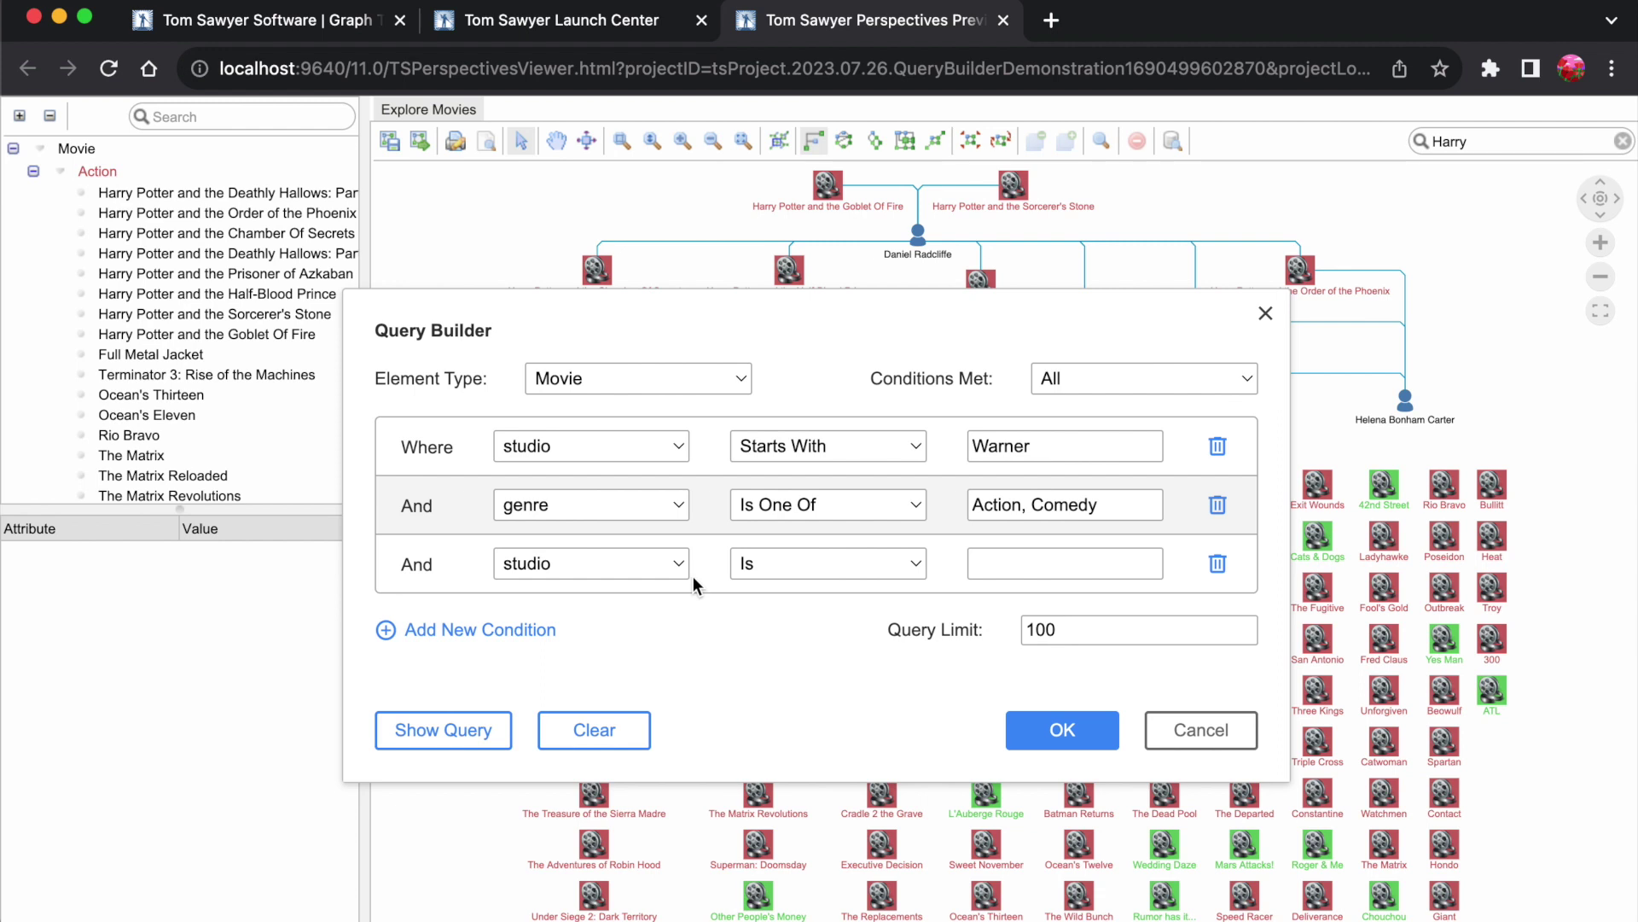
Show the query text generated from the conditions, highlight the whole statement to examine it, and close it
click(469, 733)
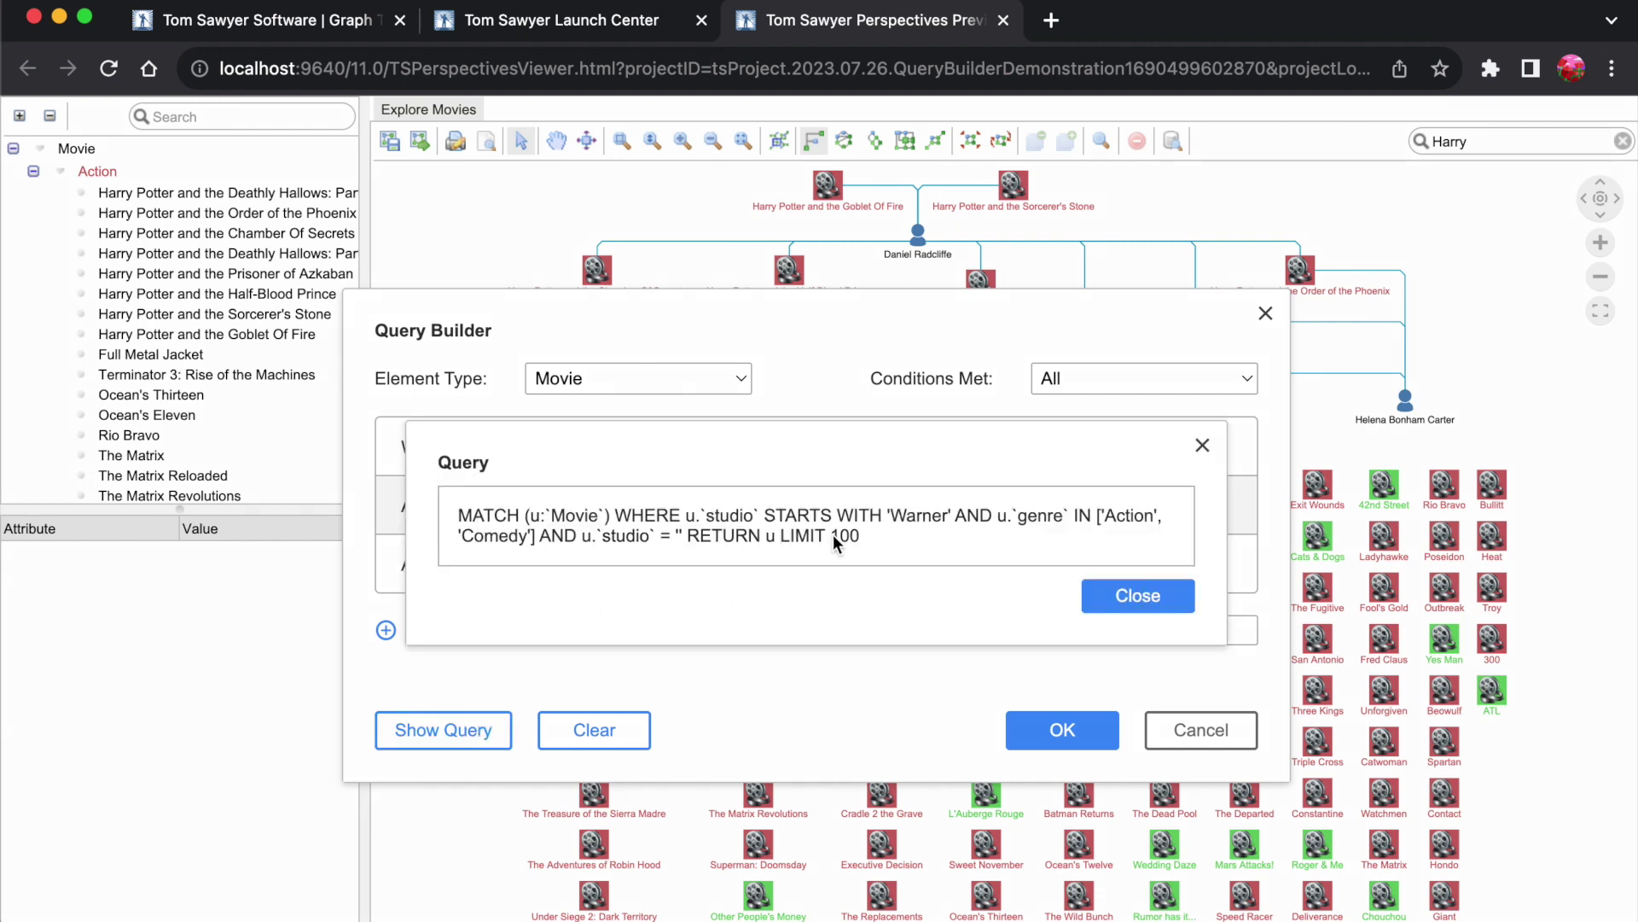
triple_click(874, 534)
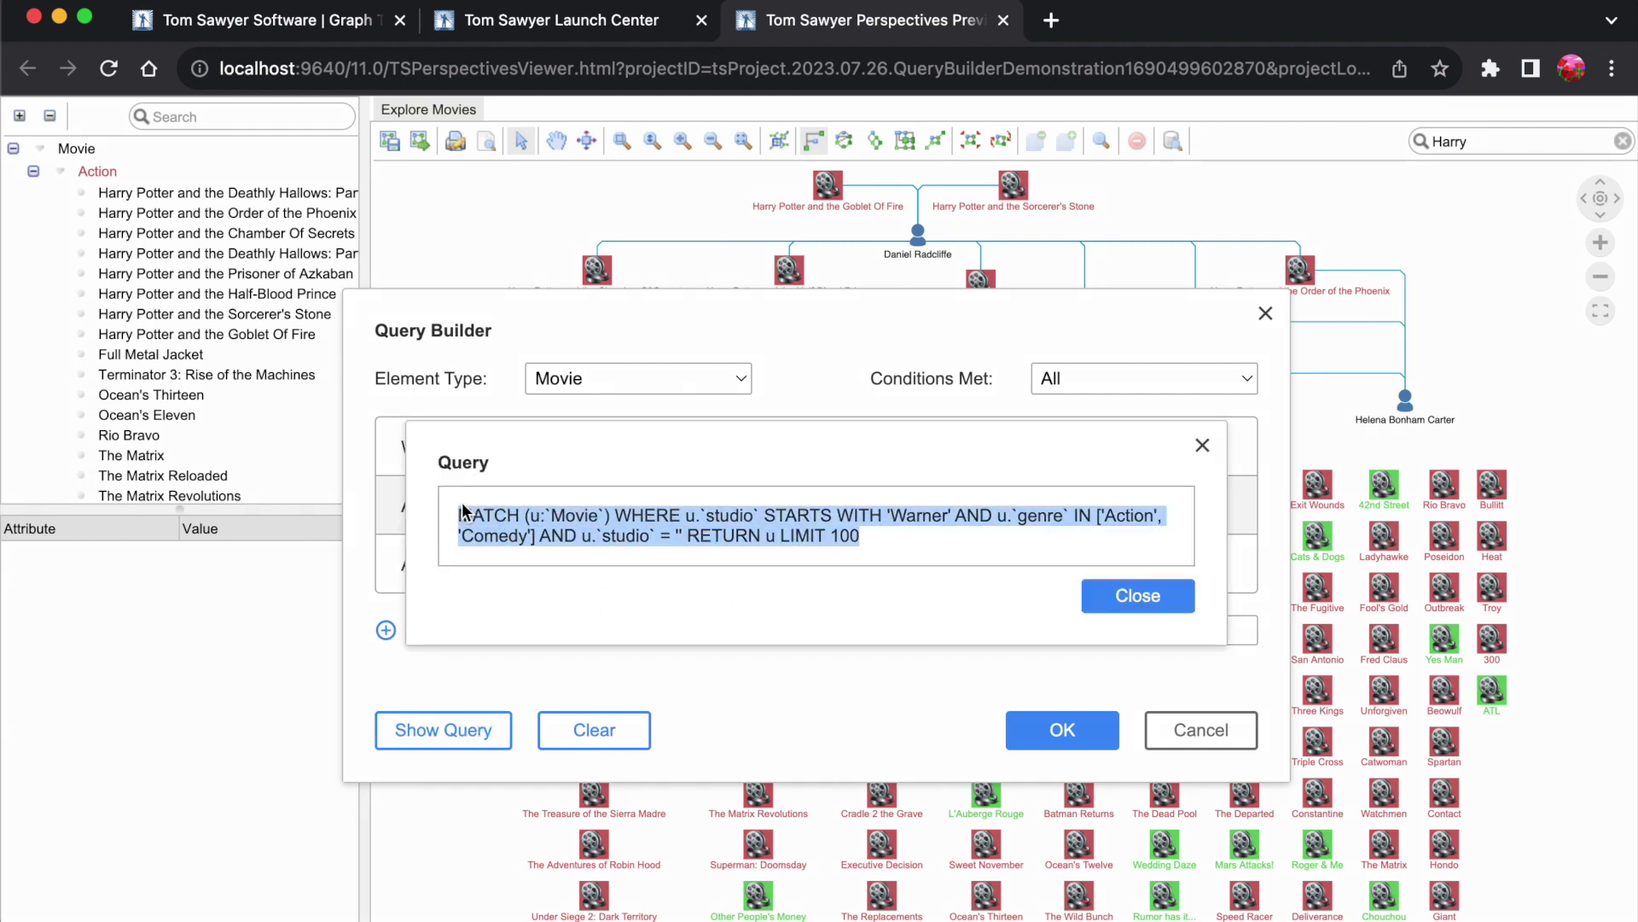
click(893, 539)
click(1170, 602)
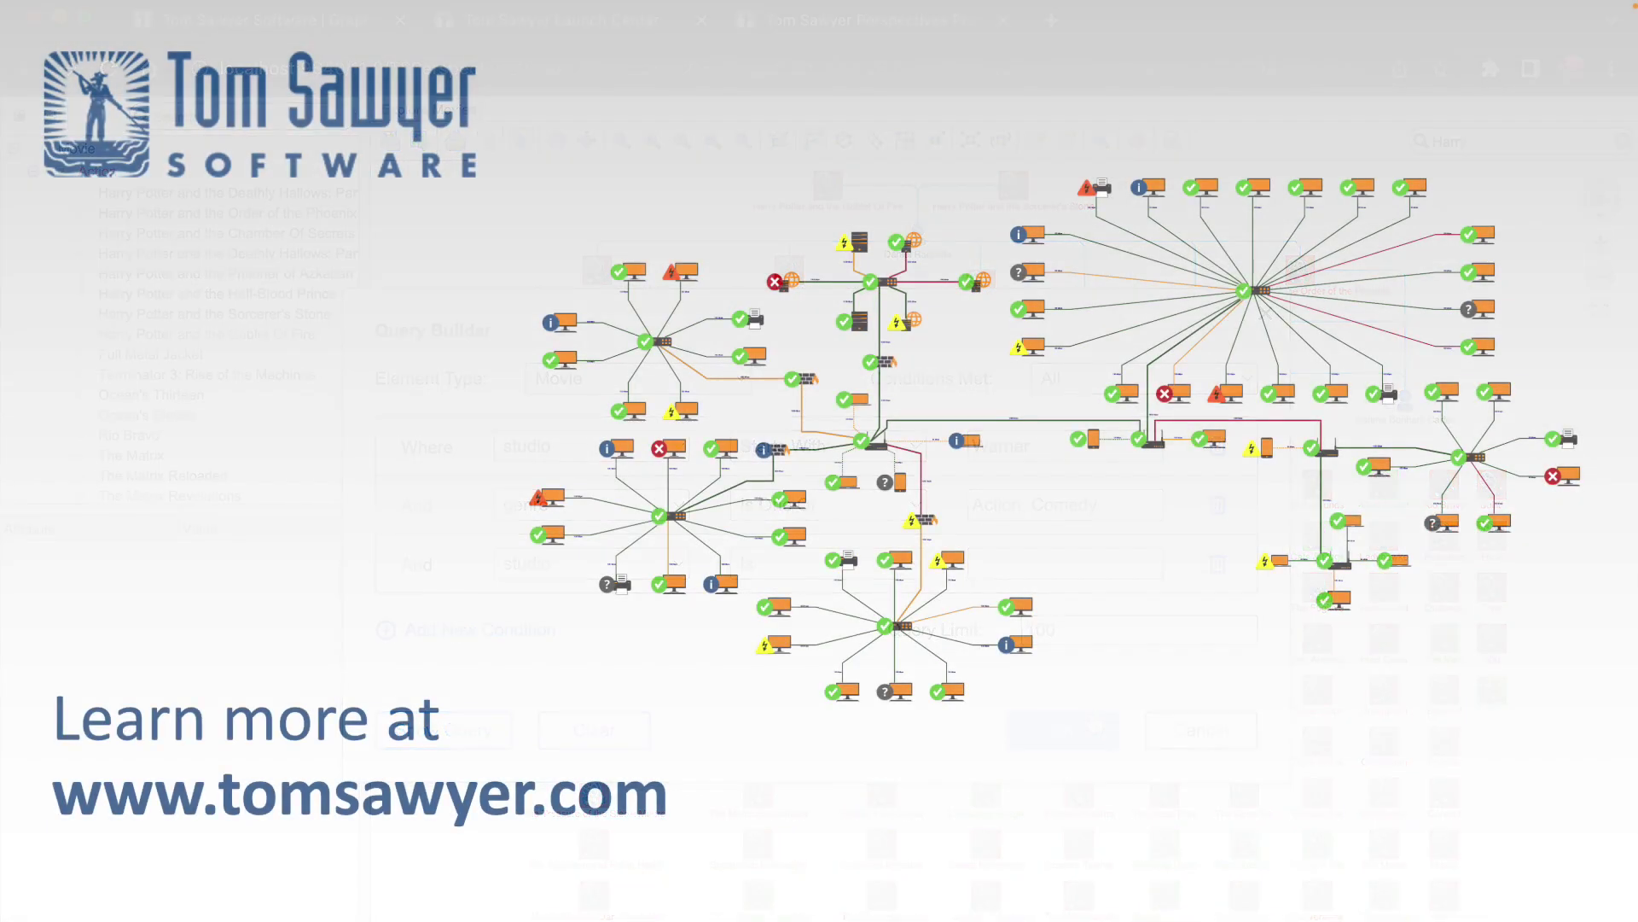